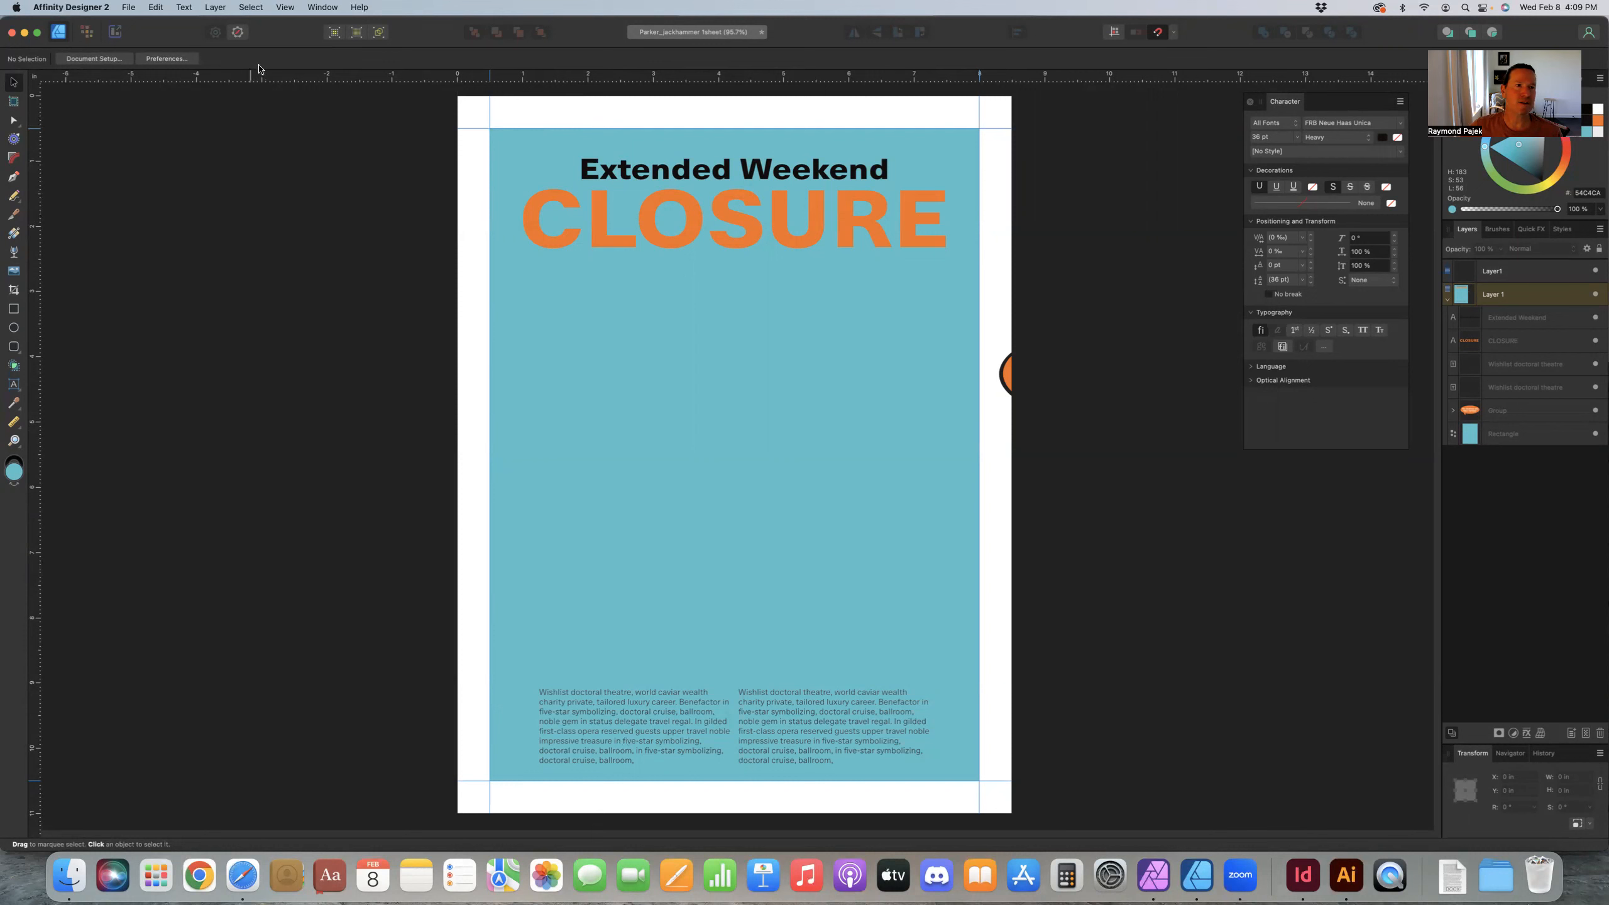
Step: Add a horizontal guide just below the CLOSURE heading and move the heading down to rest on it
drag(278, 75, 354, 79)
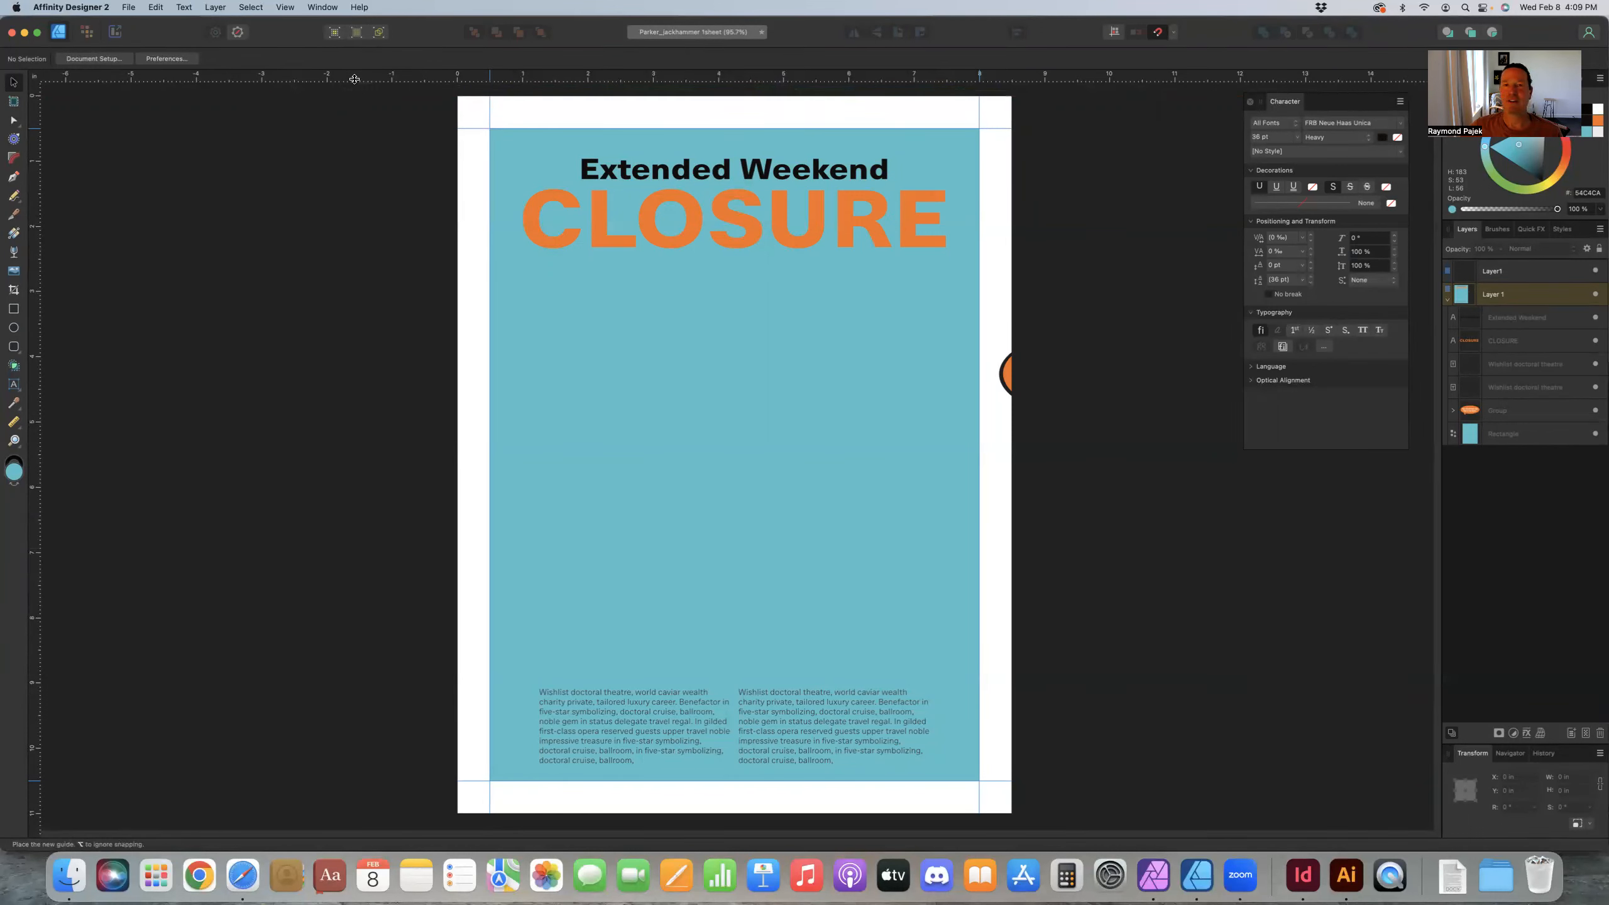
drag(354, 78, 479, 258)
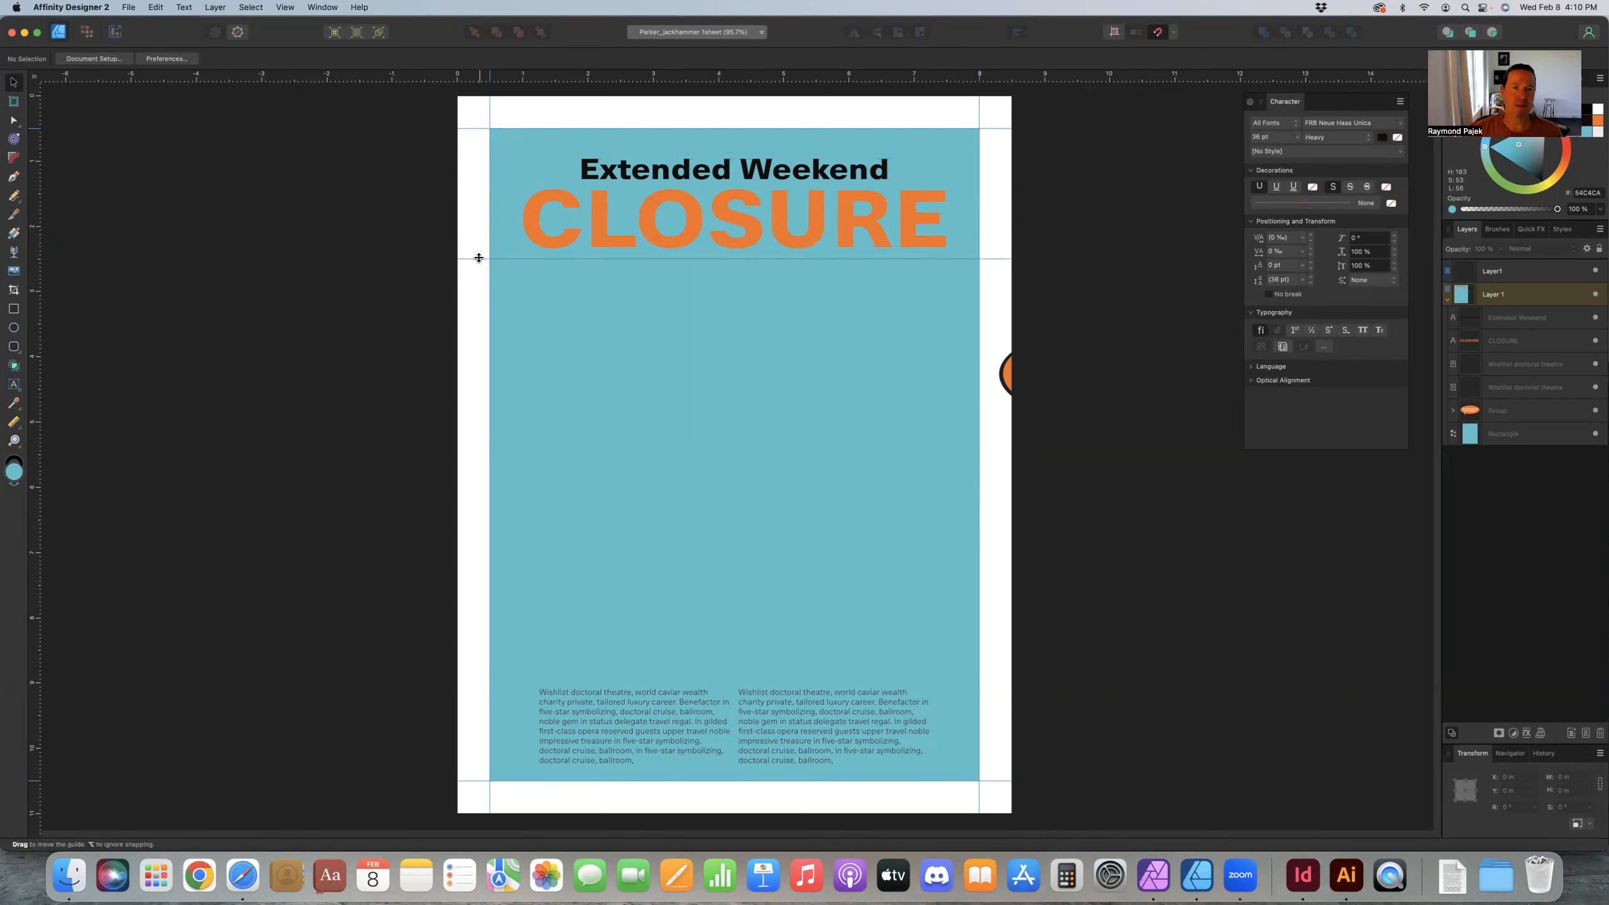
click(533, 219)
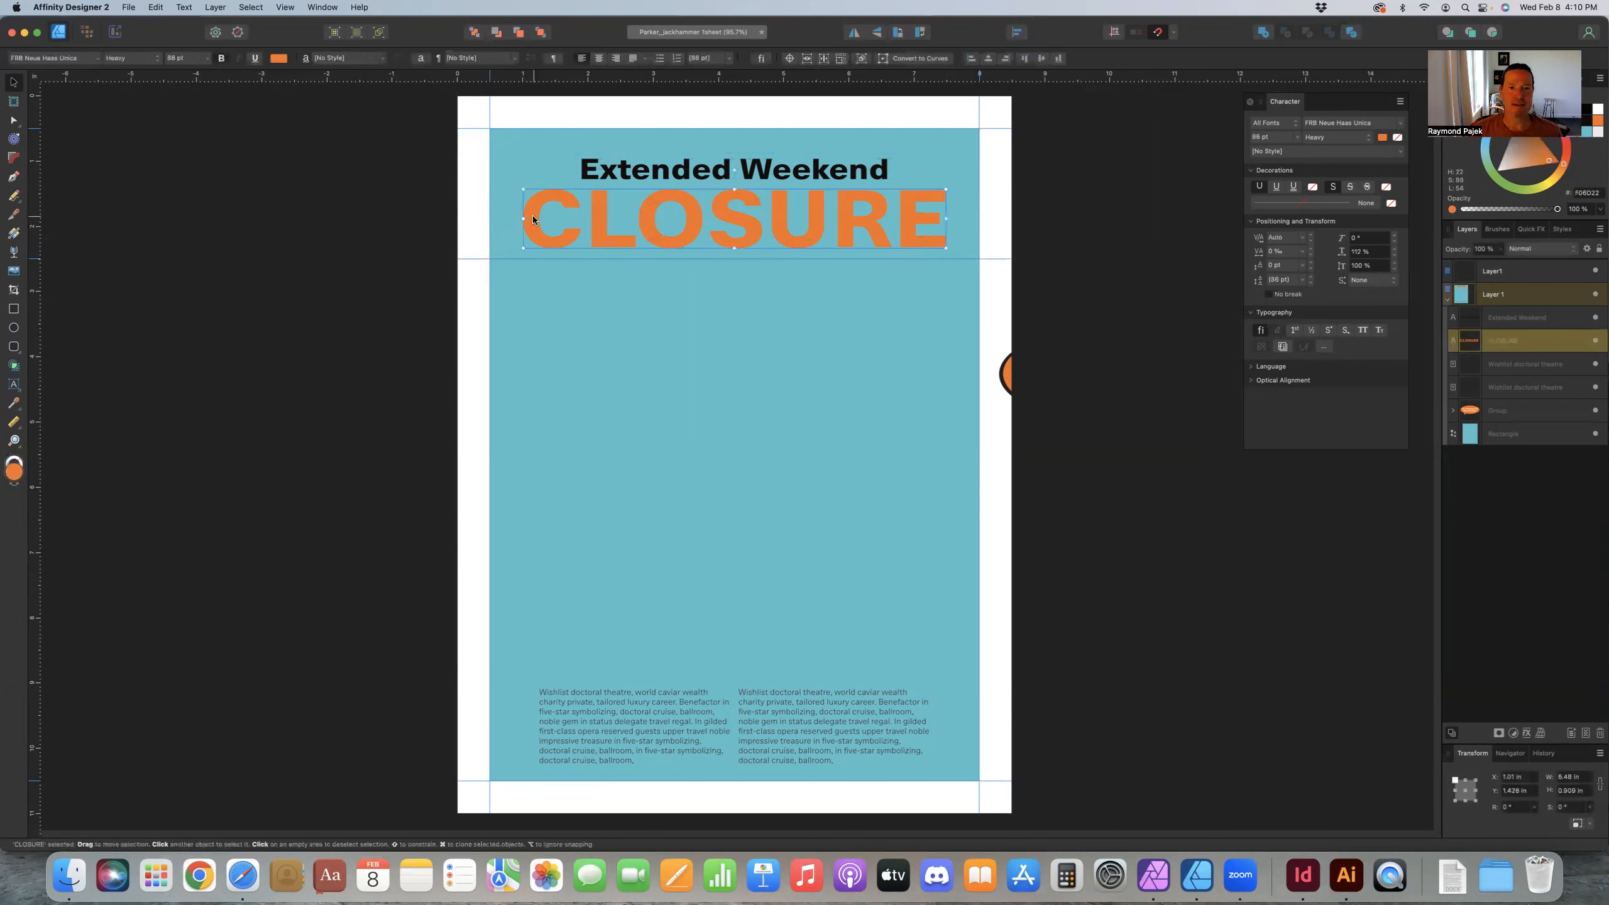
drag(533, 219, 534, 228)
click(323, 204)
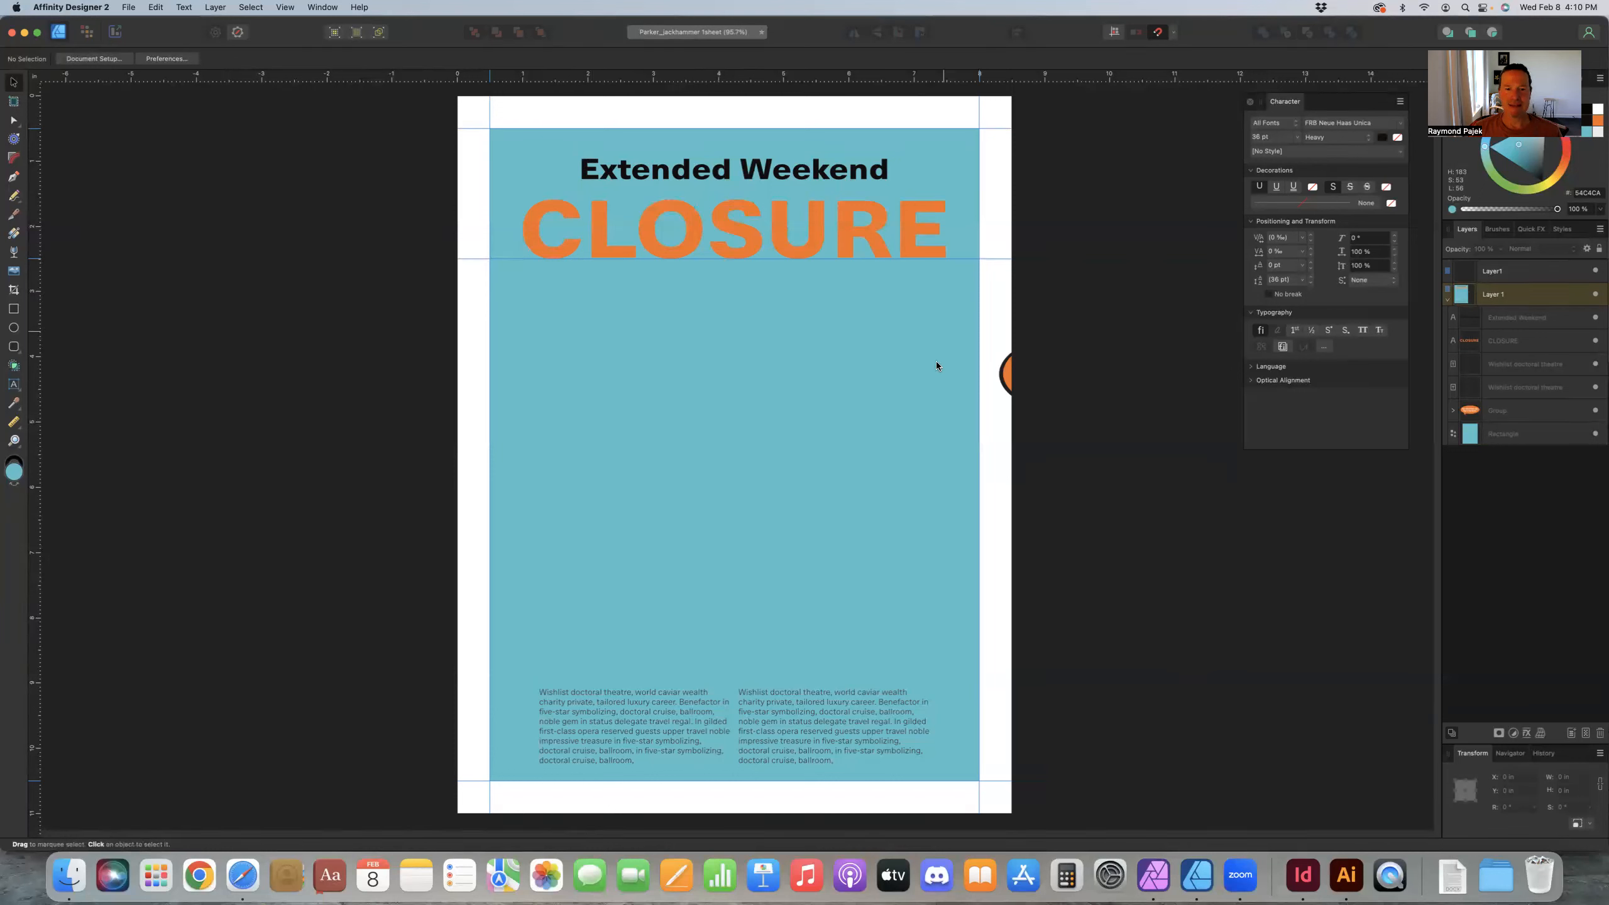
click(604, 379)
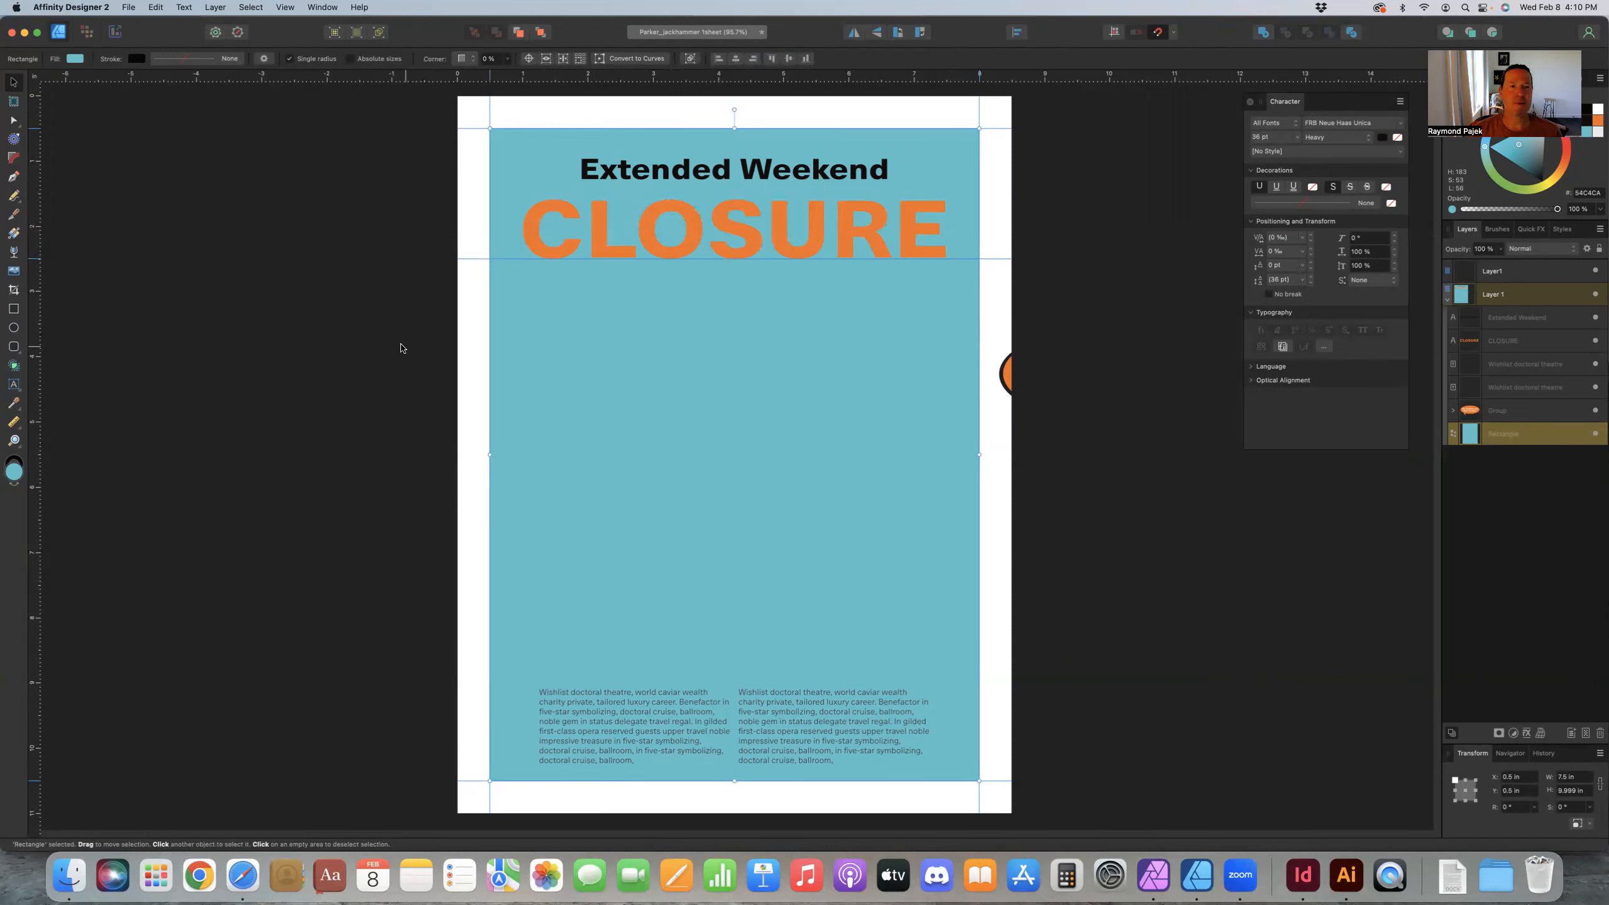
click(345, 342)
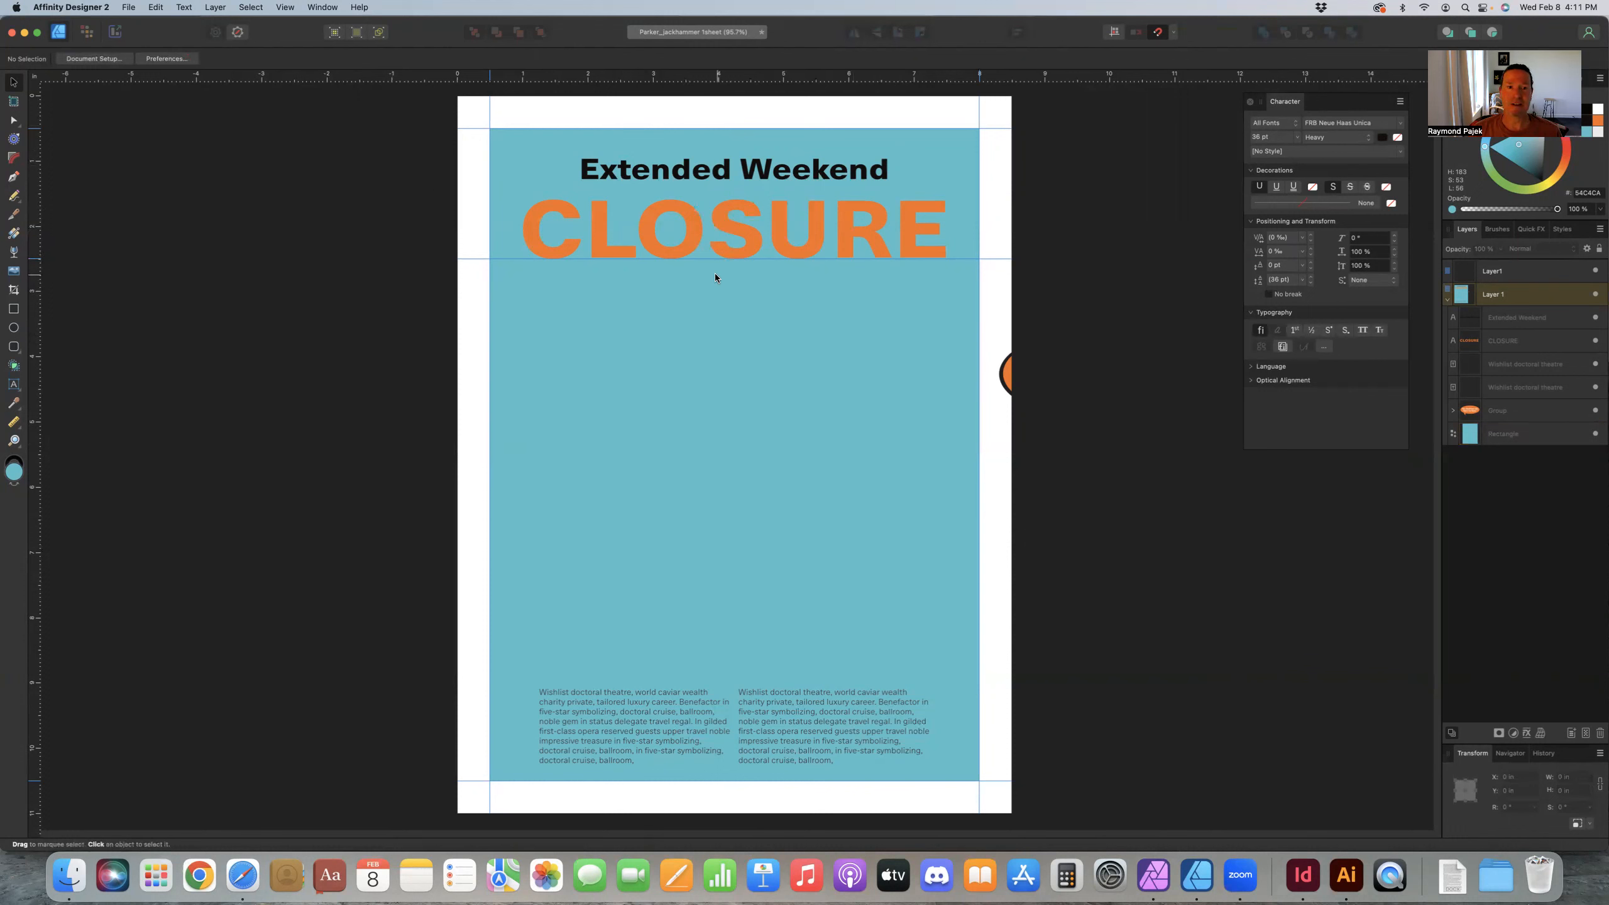
click(636, 730)
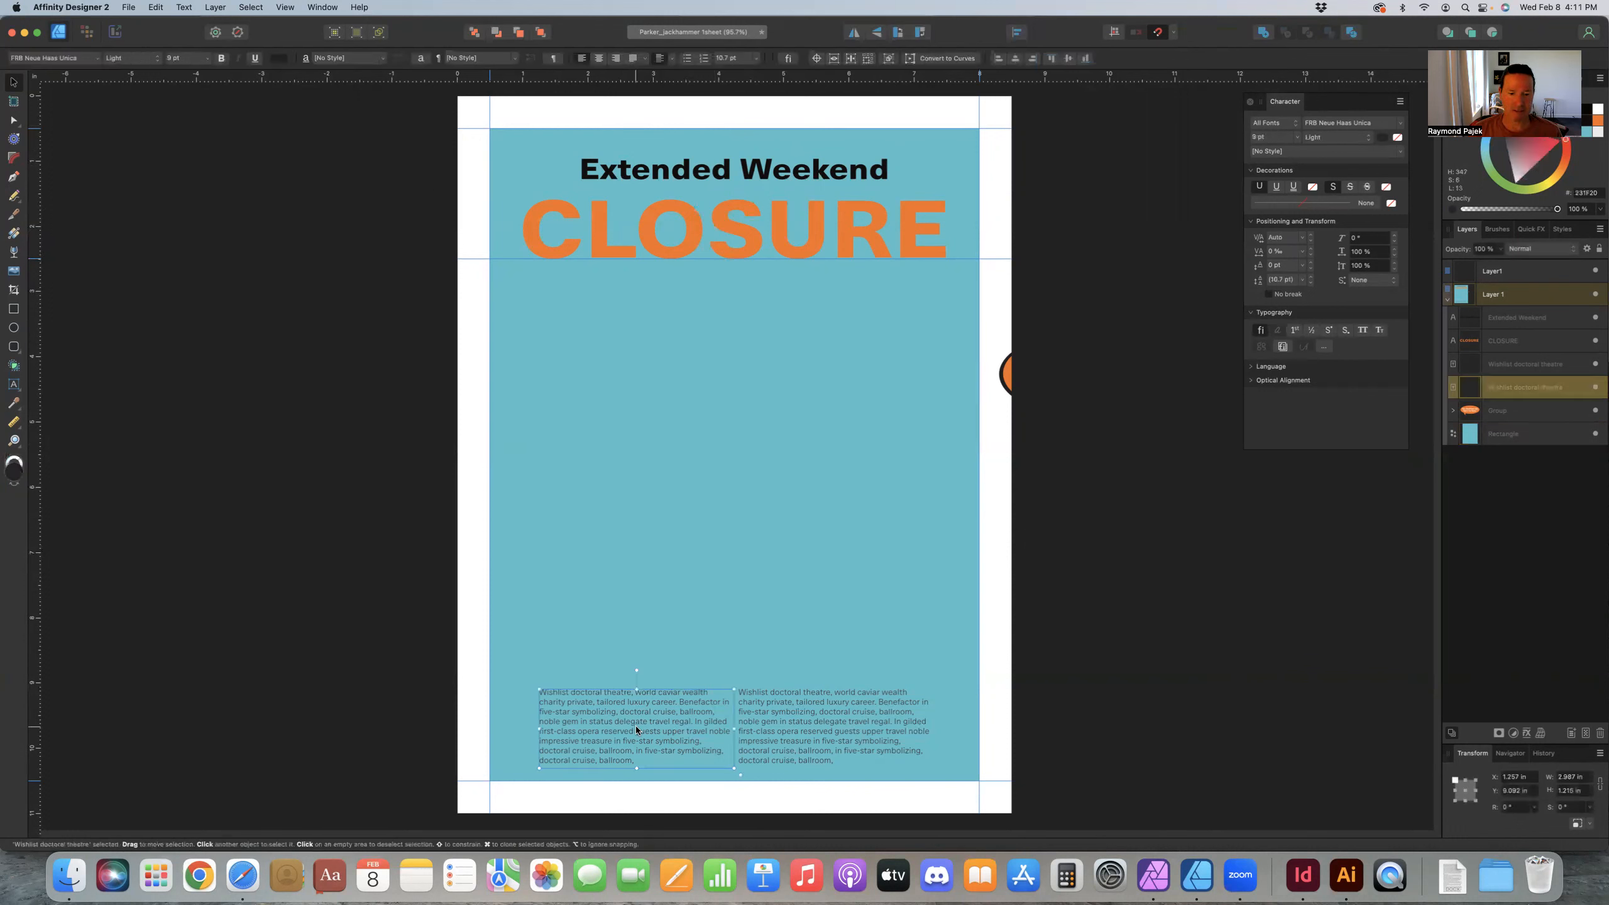
click(824, 723)
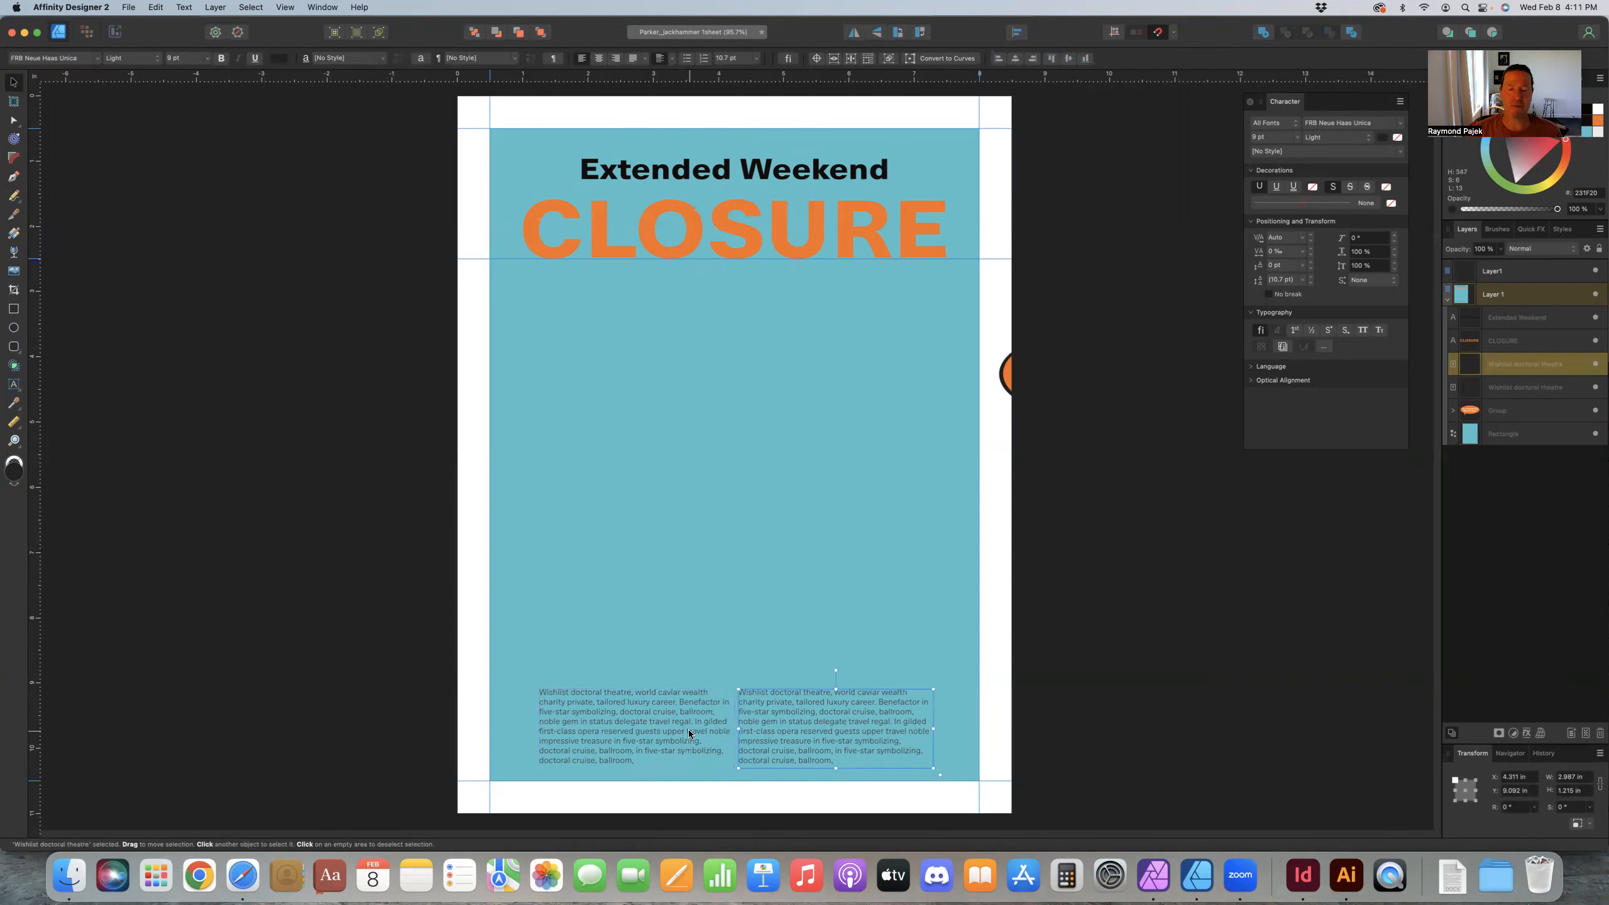
click(661, 733)
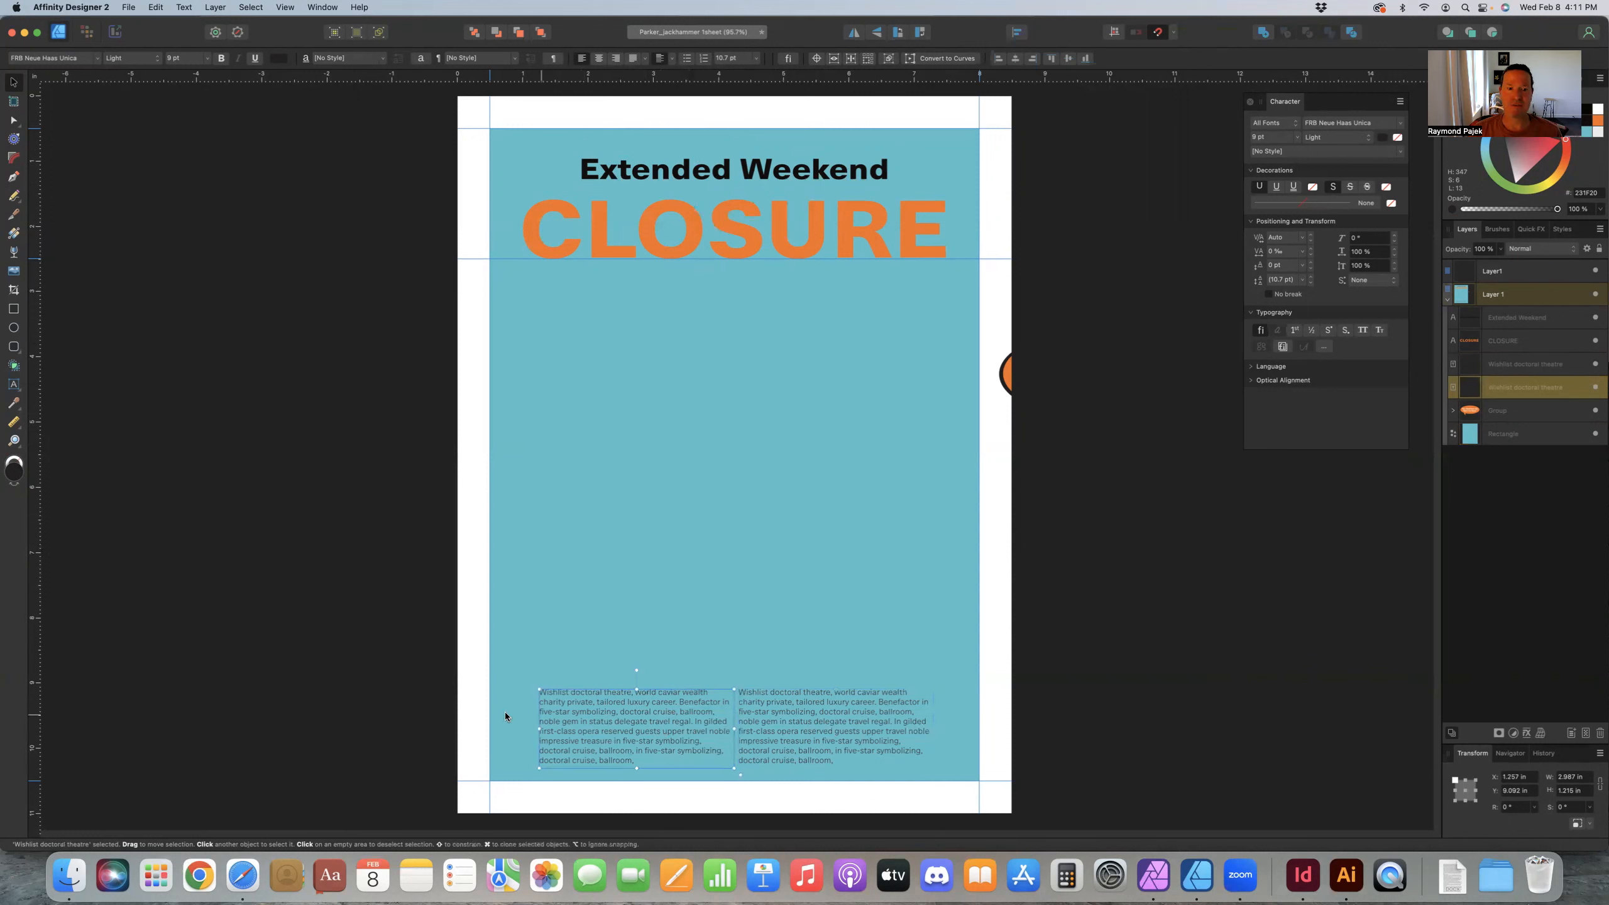
click(431, 708)
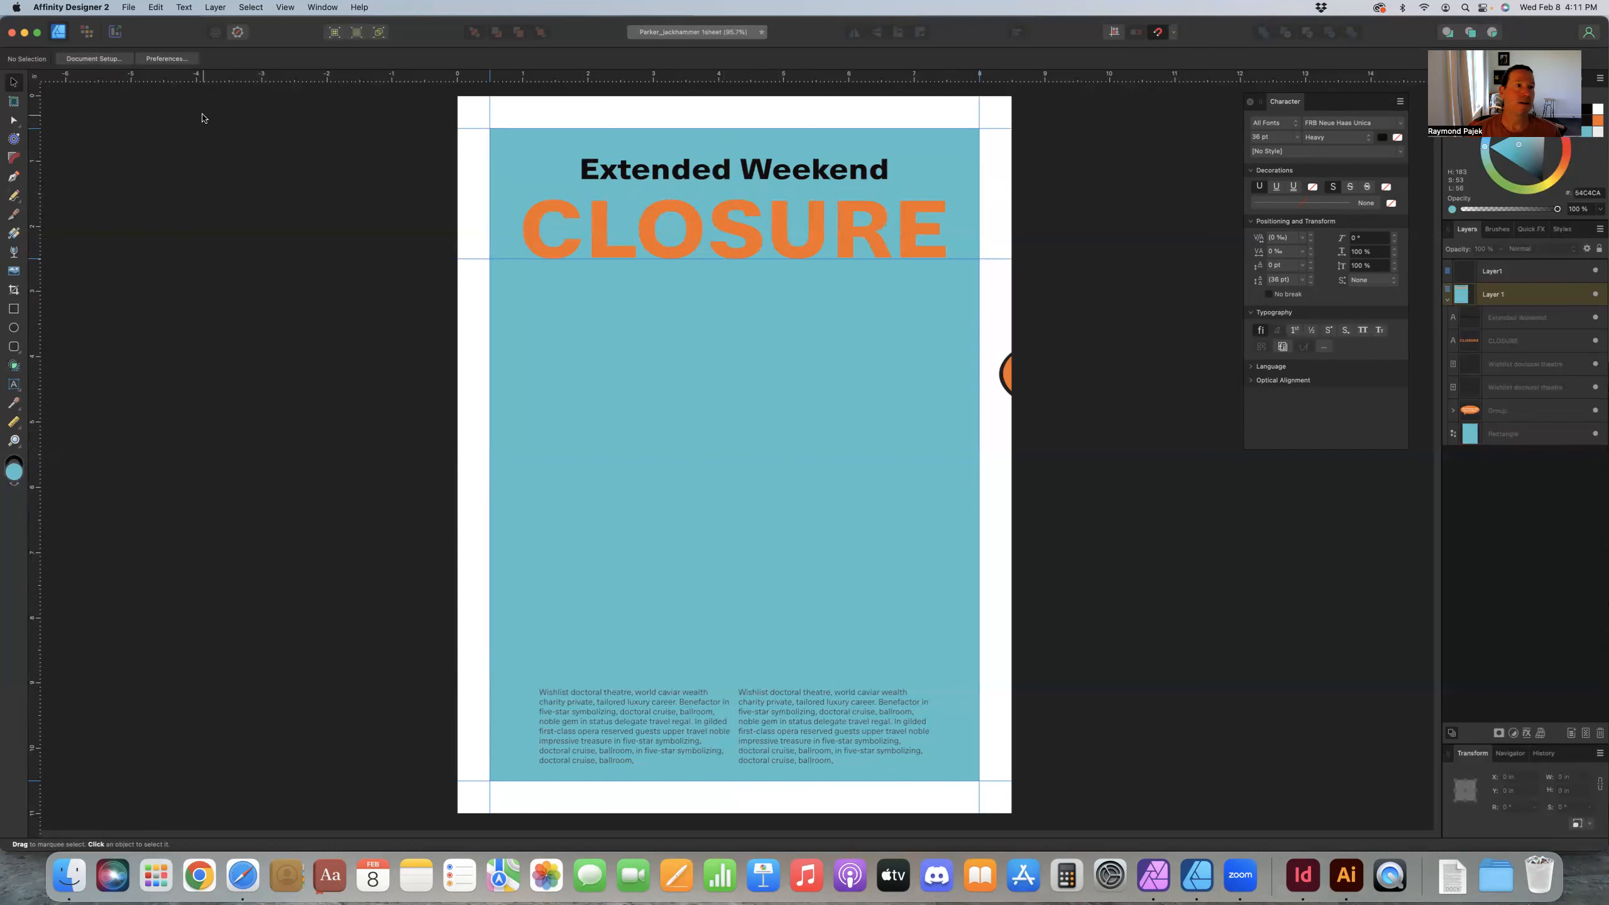
Step: Place the parker_arch image at its default size and centre the arch between the CLOSURE heading and the body text
click(125, 8)
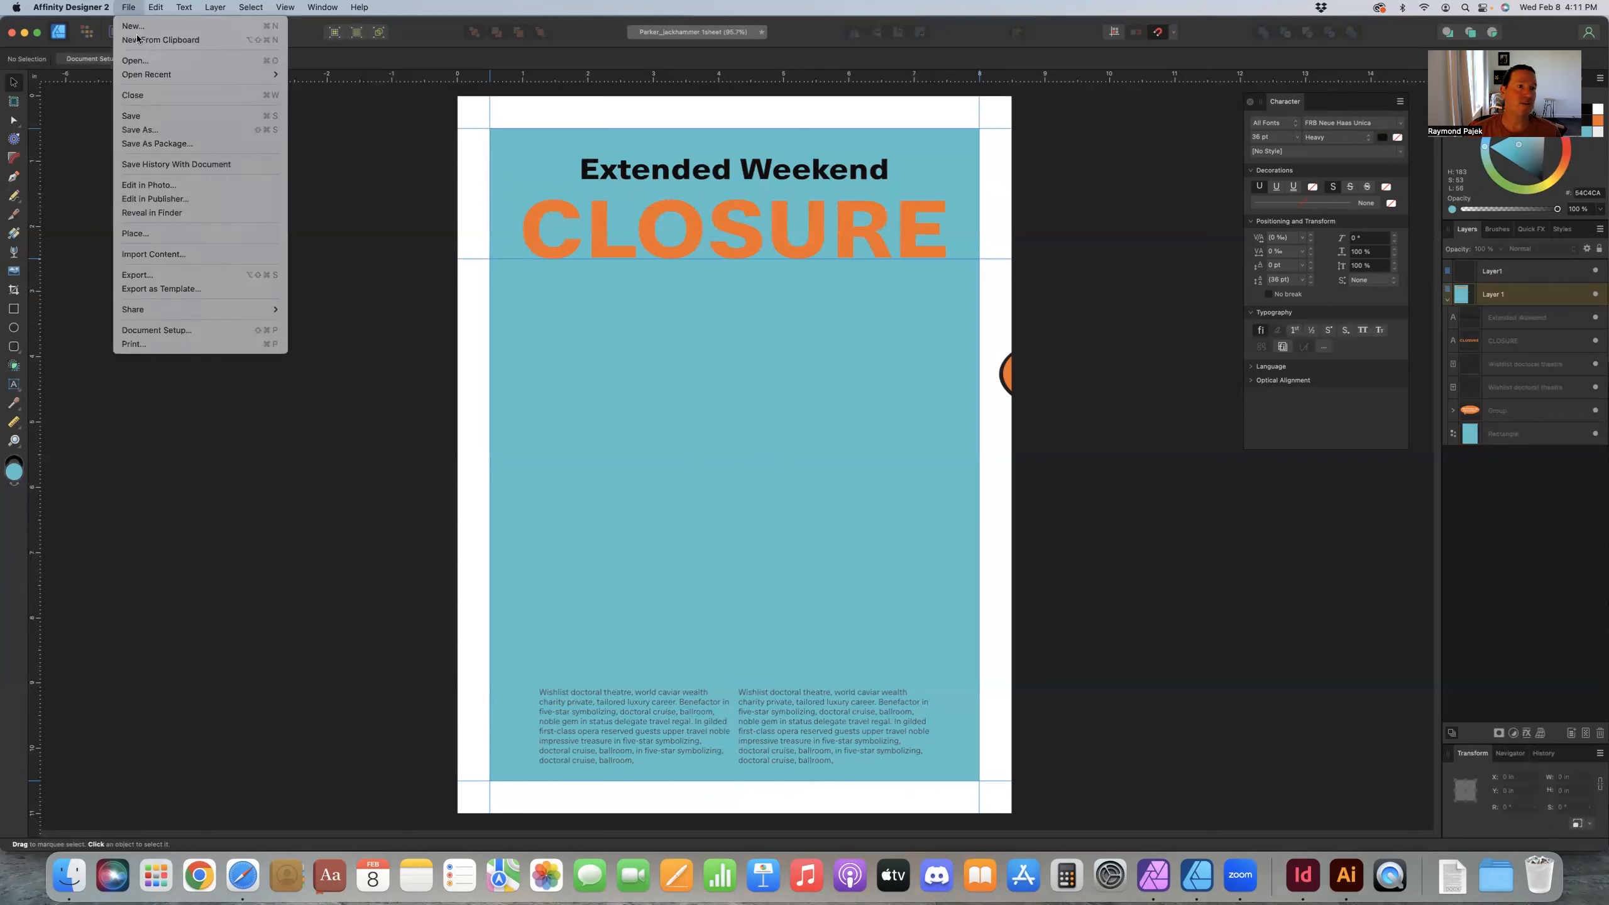
click(133, 234)
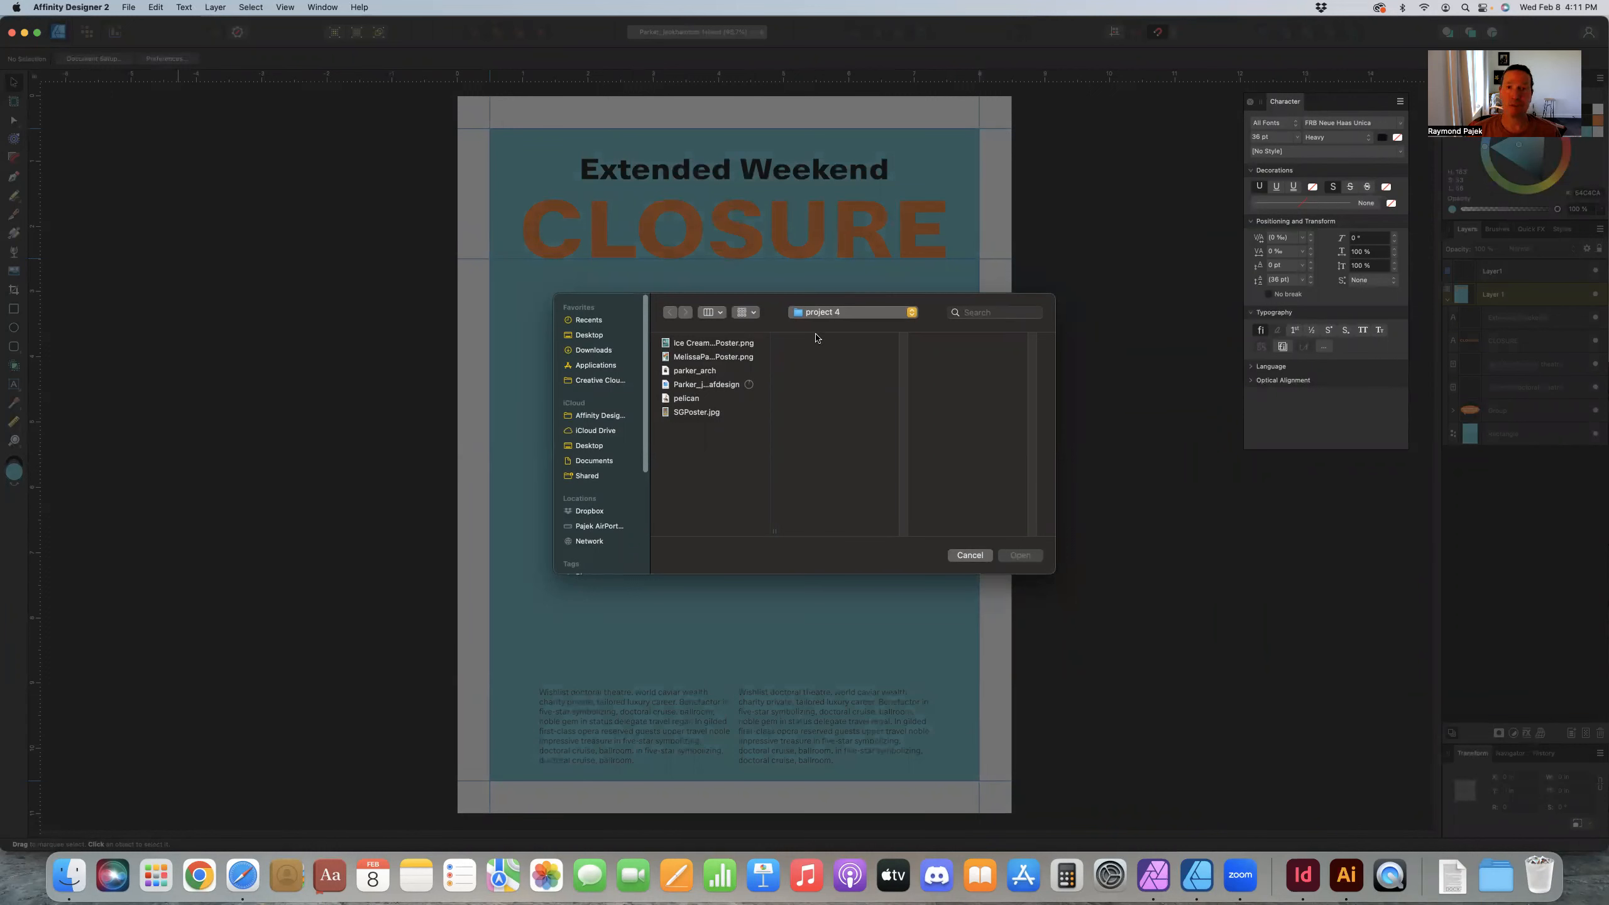
click(700, 375)
click(1028, 556)
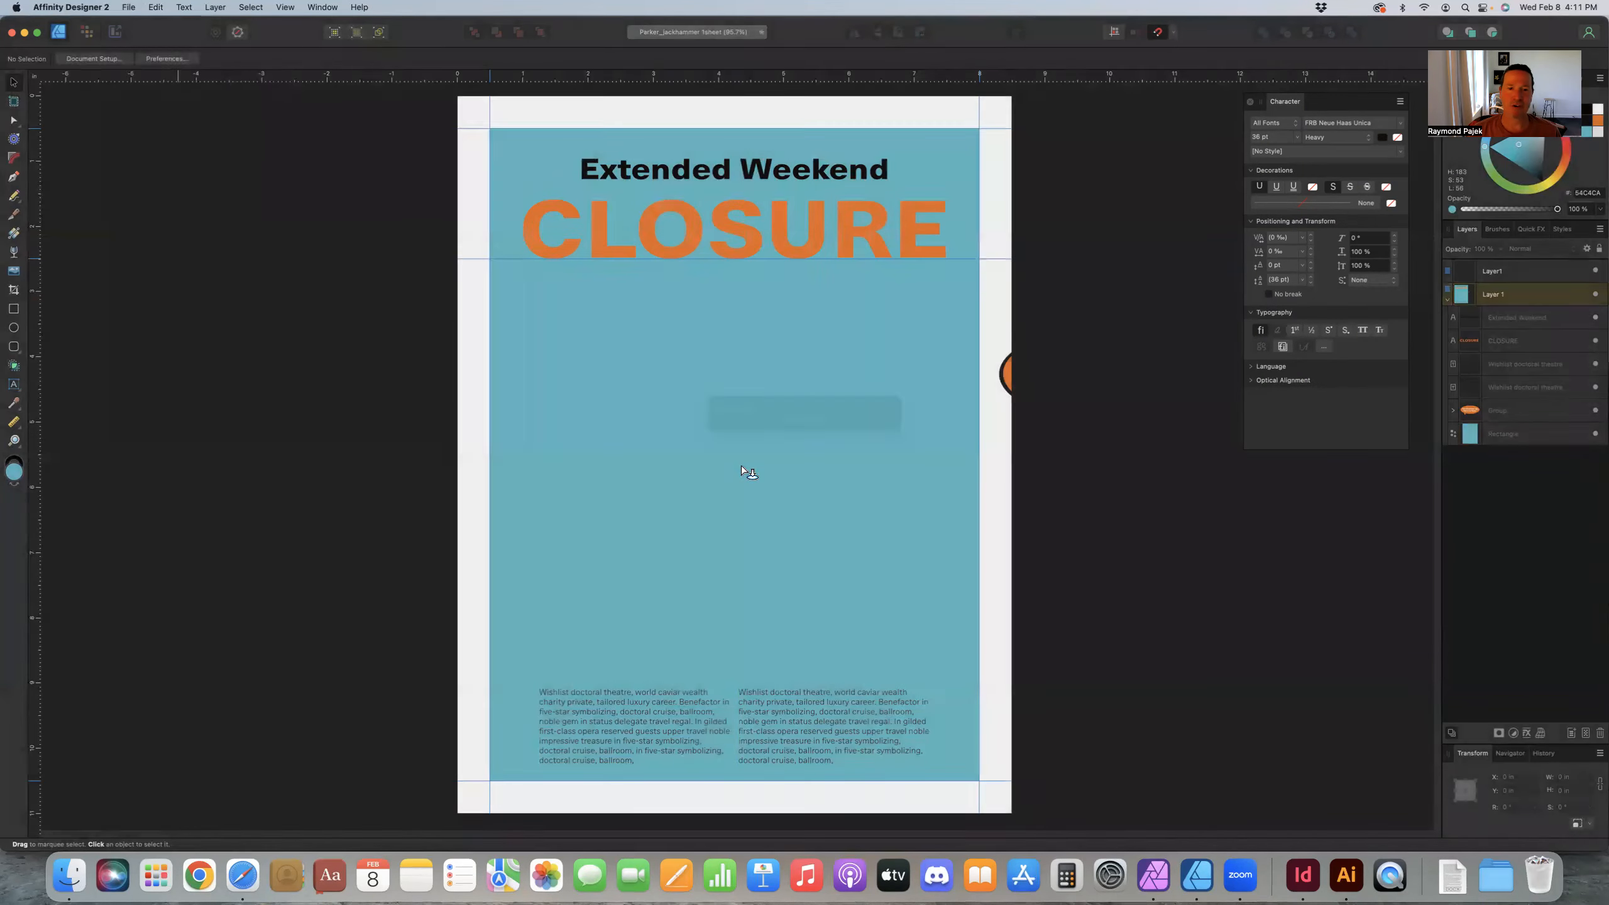
click(475, 283)
drag(490, 302, 739, 540)
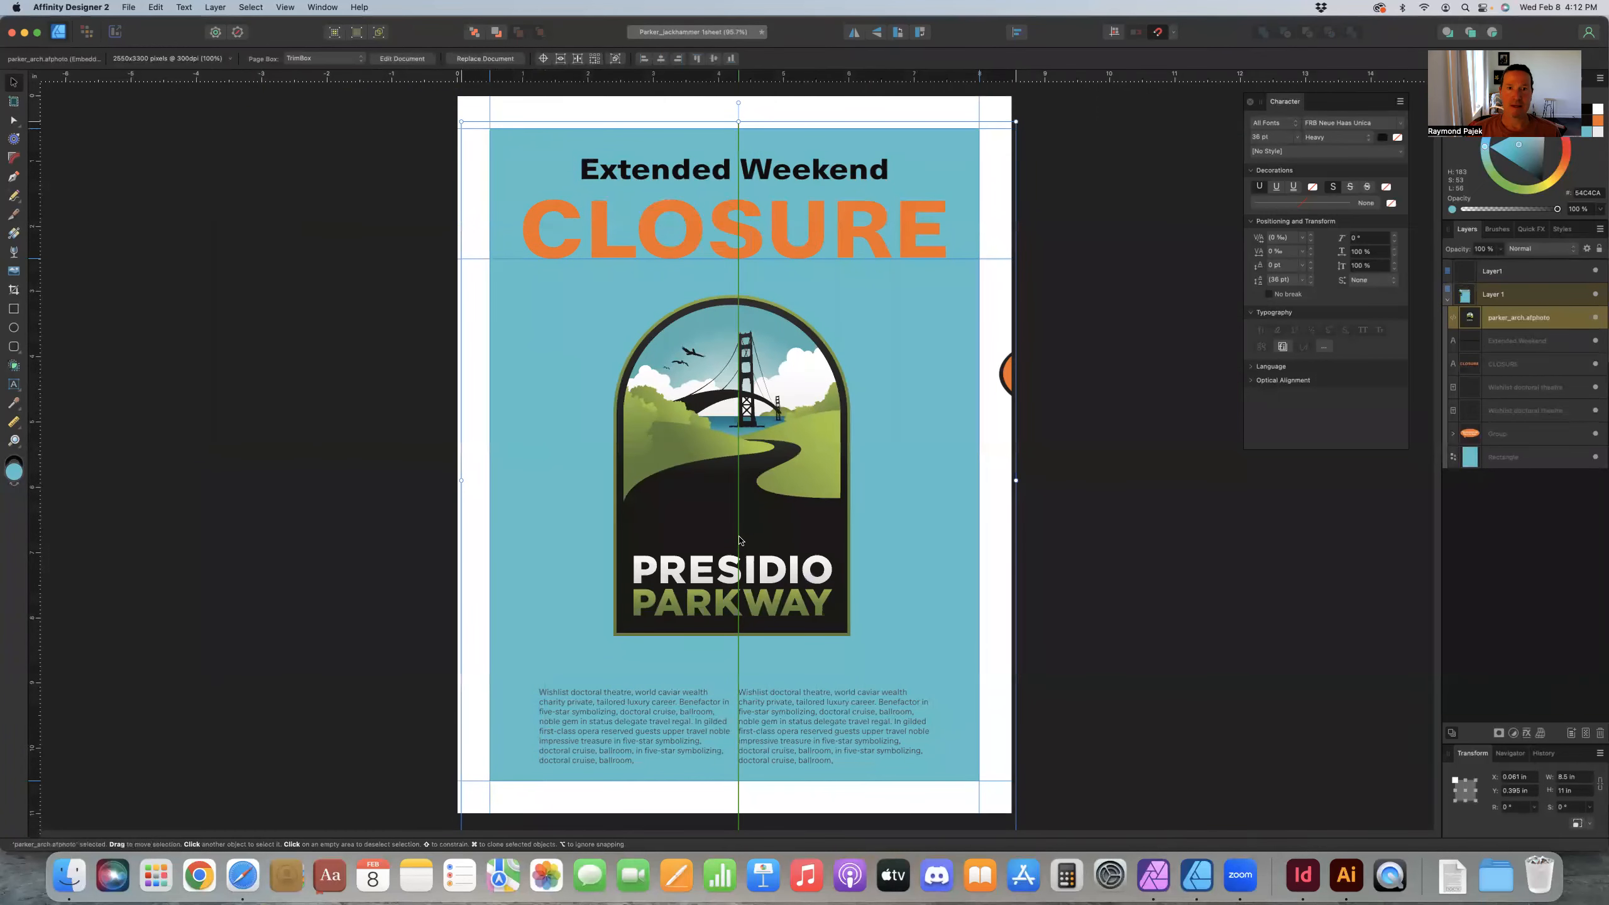
drag(739, 540, 739, 540)
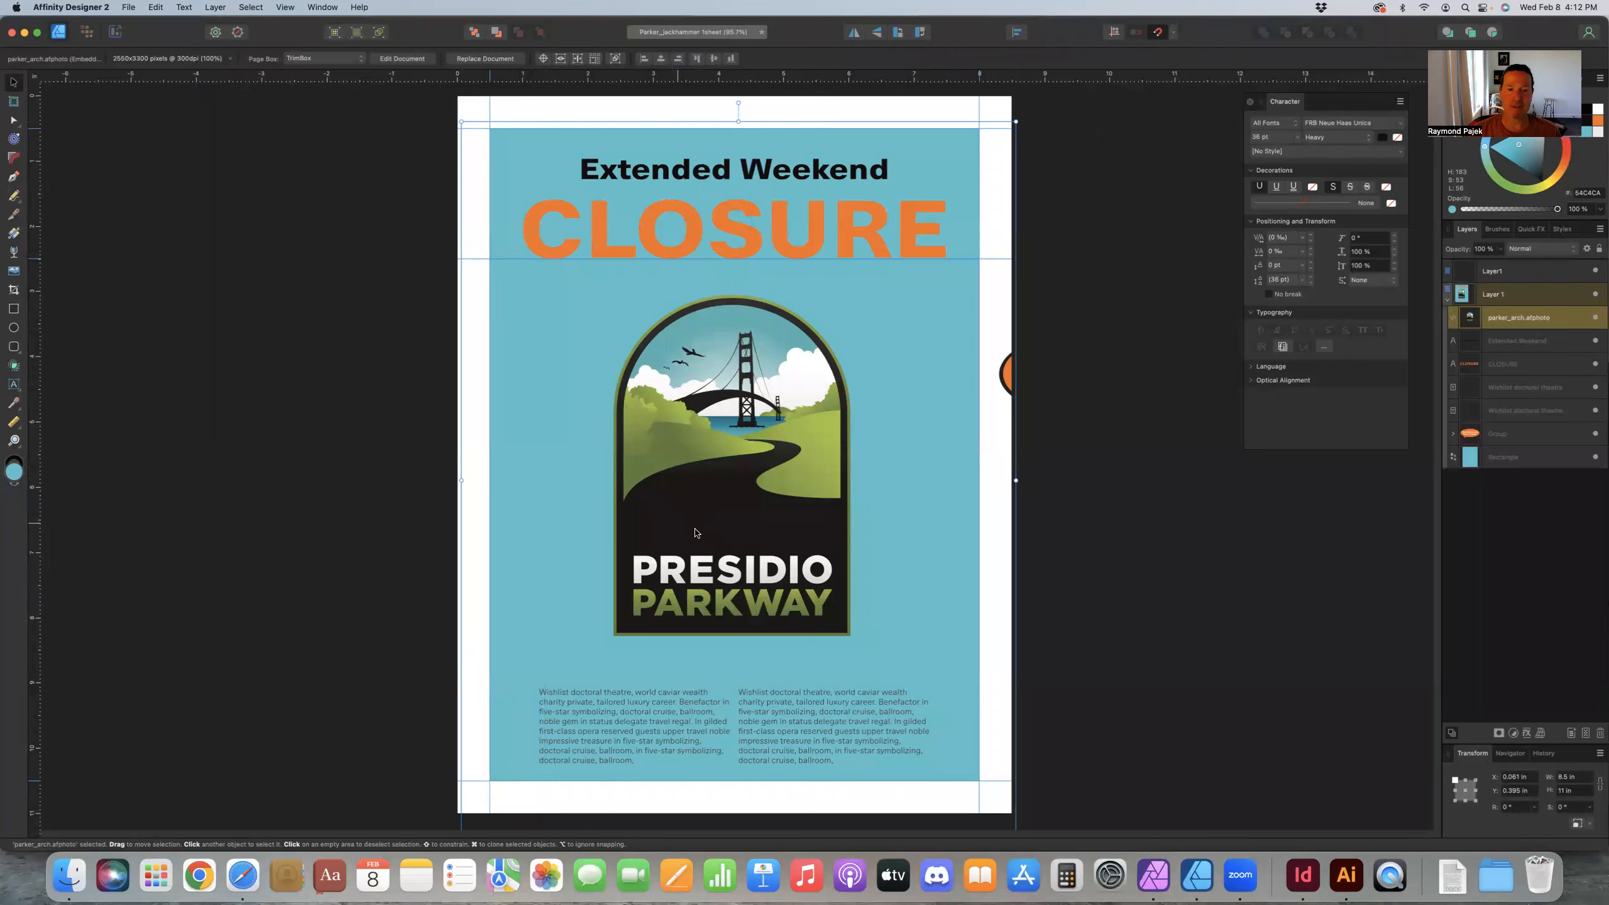
Step: Place the pelican image at its default size over the right half of the poster
click(129, 7)
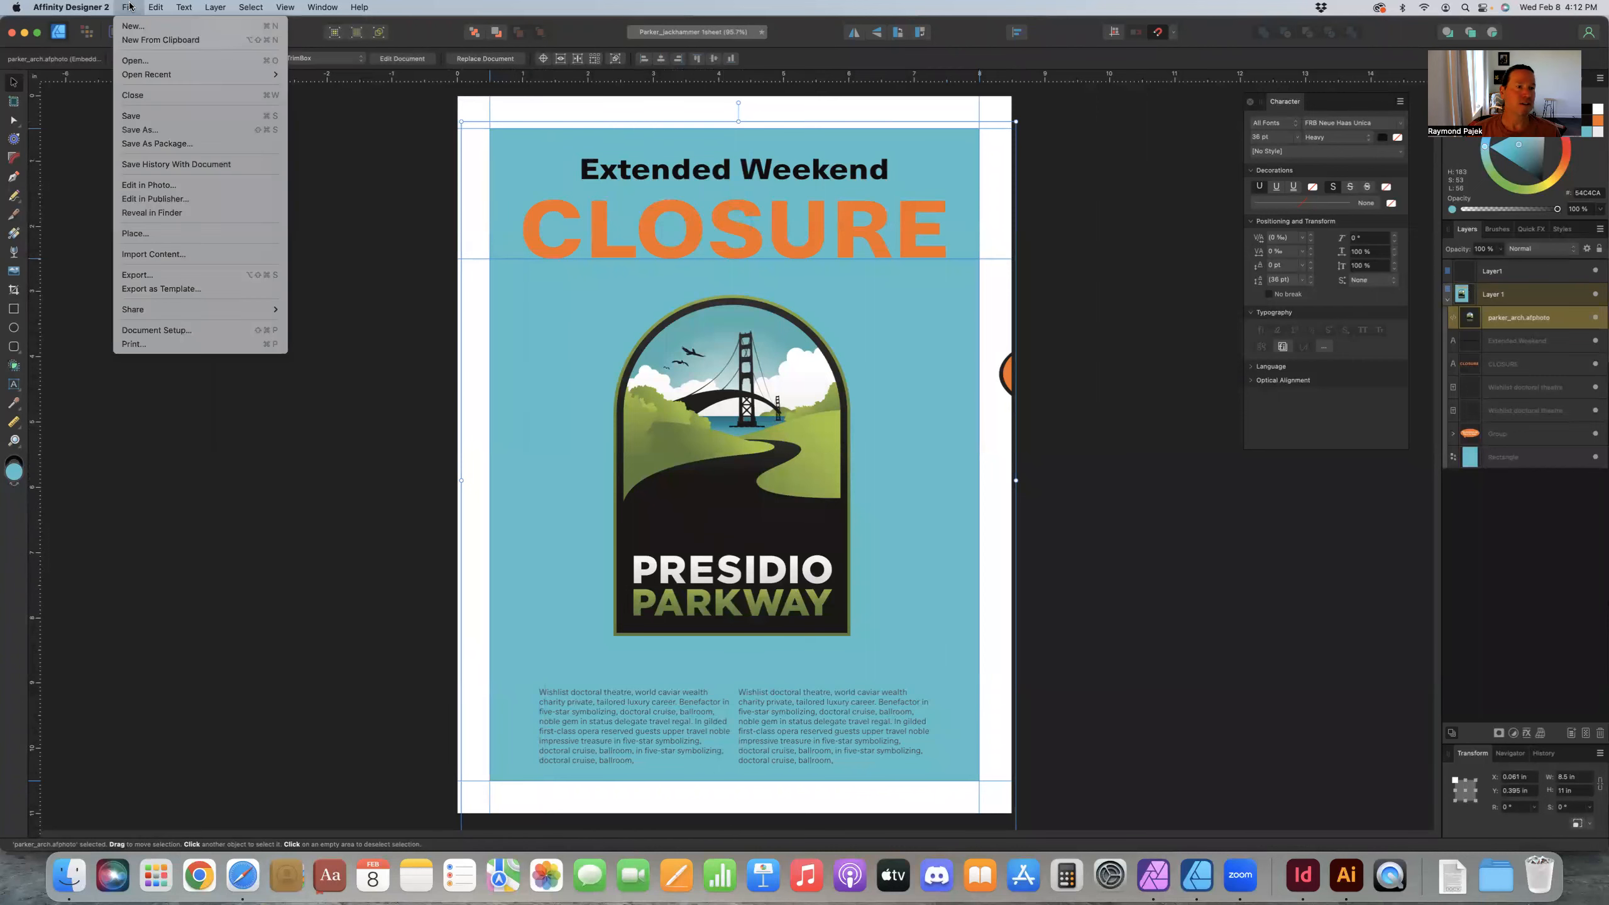
click(135, 233)
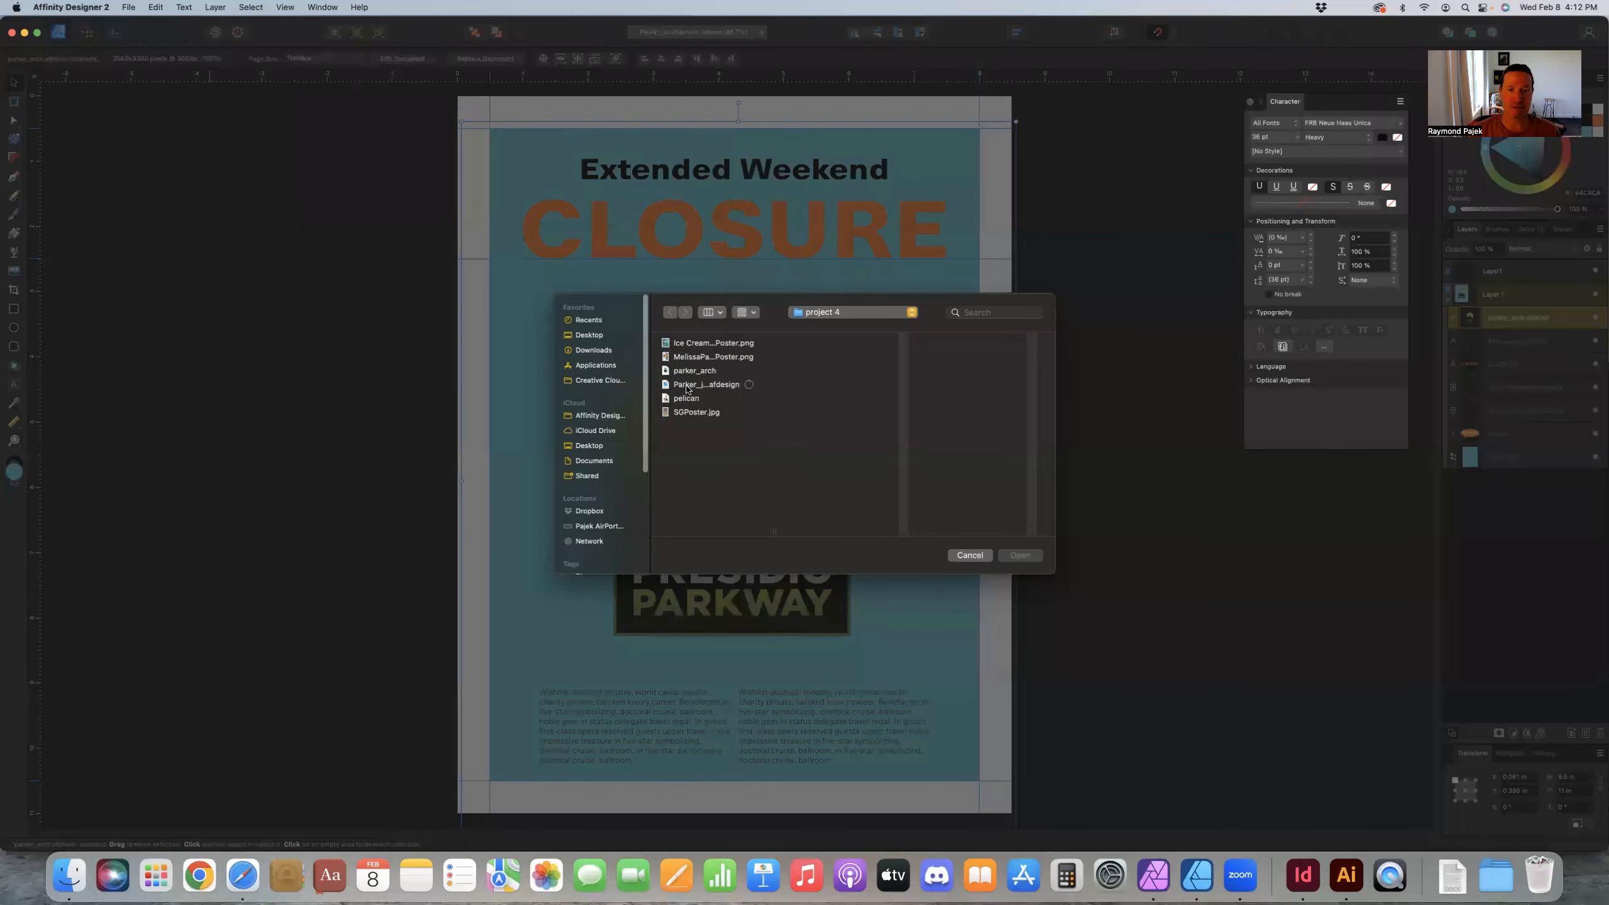
click(688, 399)
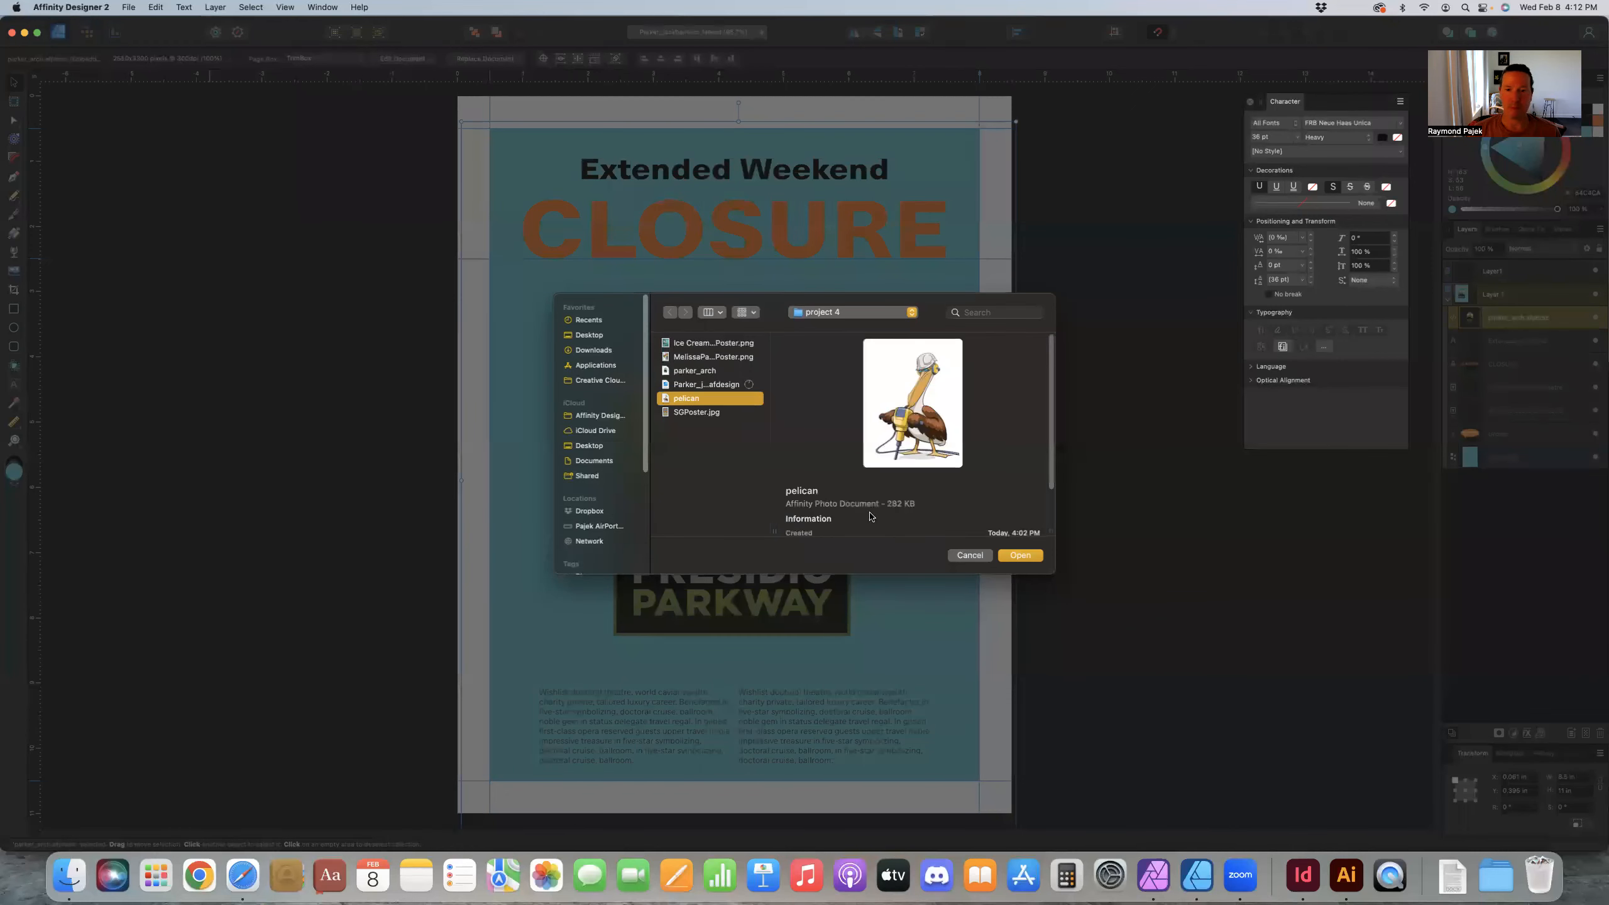
click(1019, 555)
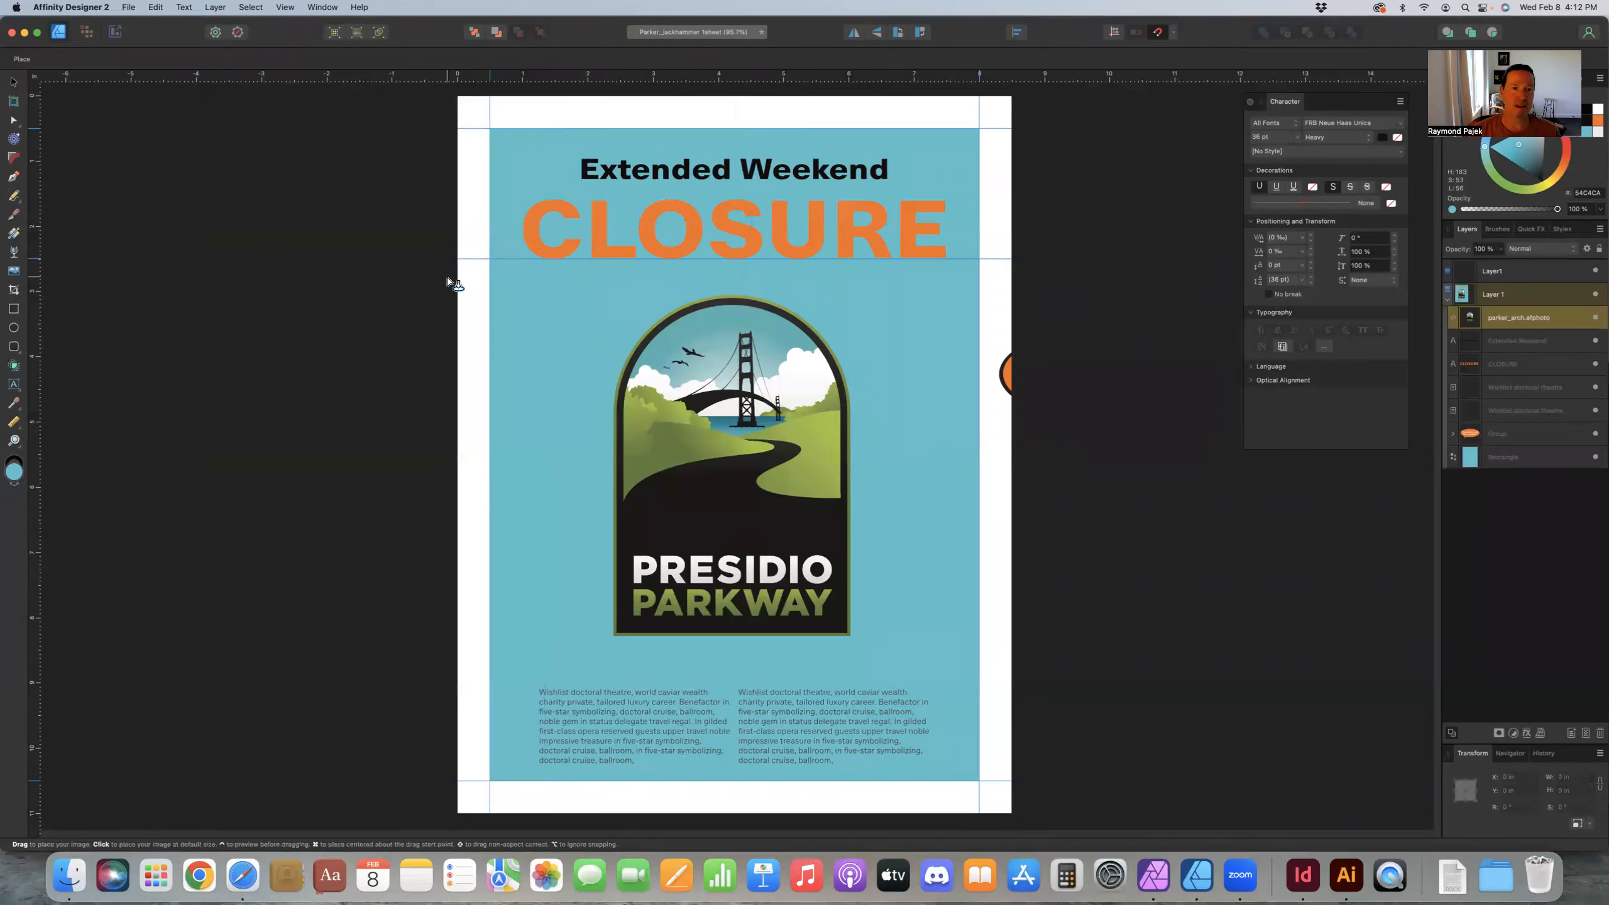
click(447, 277)
drag(468, 287, 873, 461)
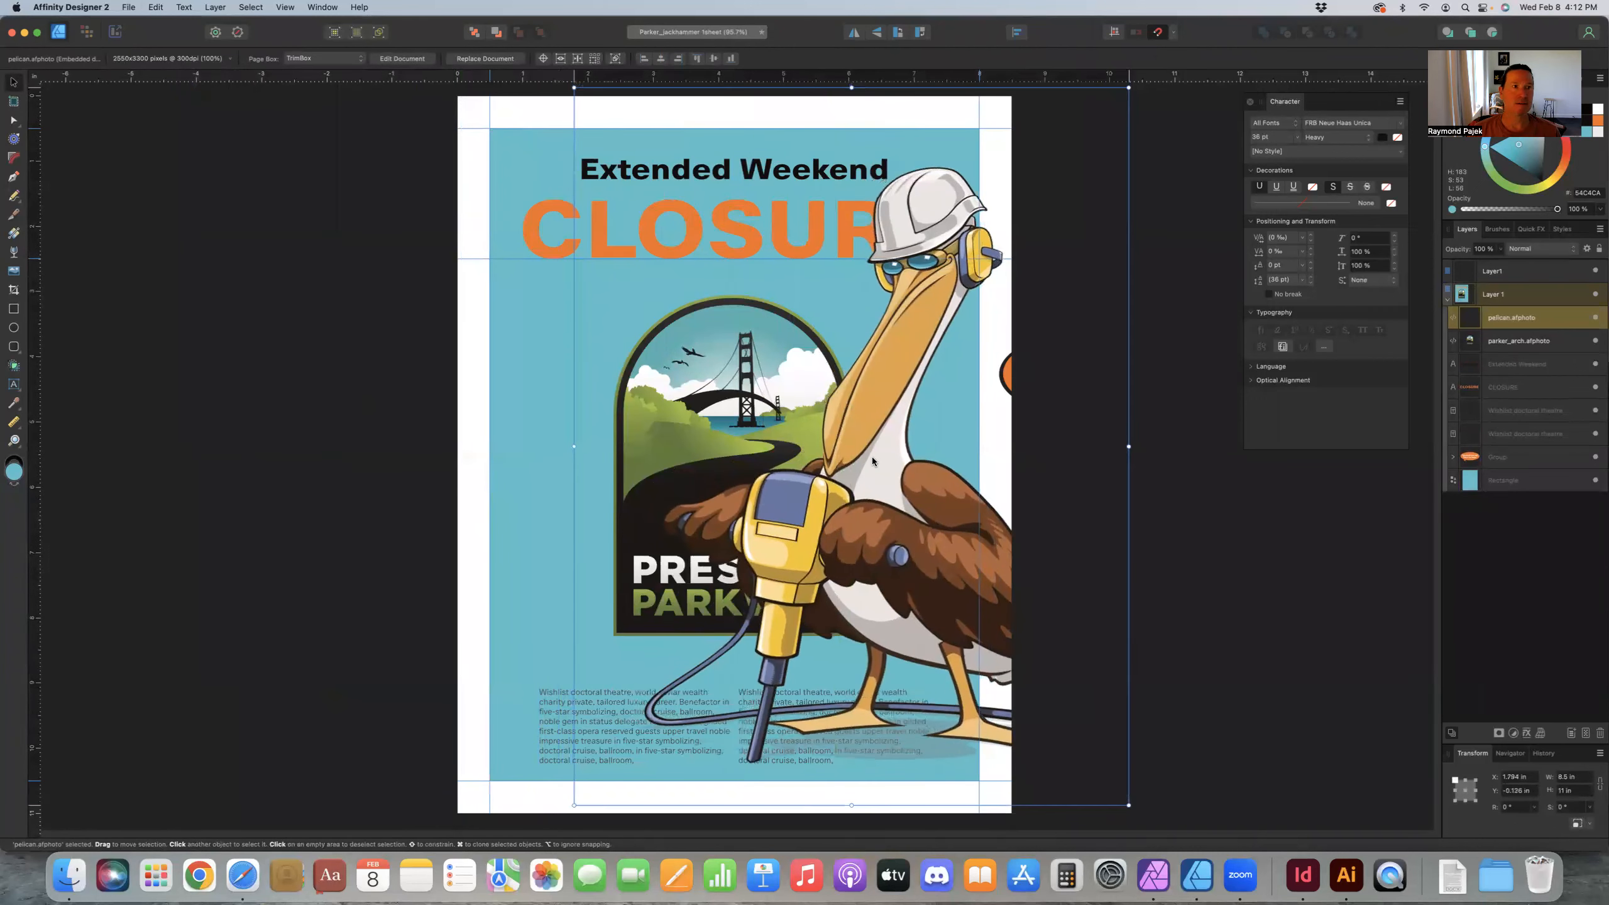
click(285, 6)
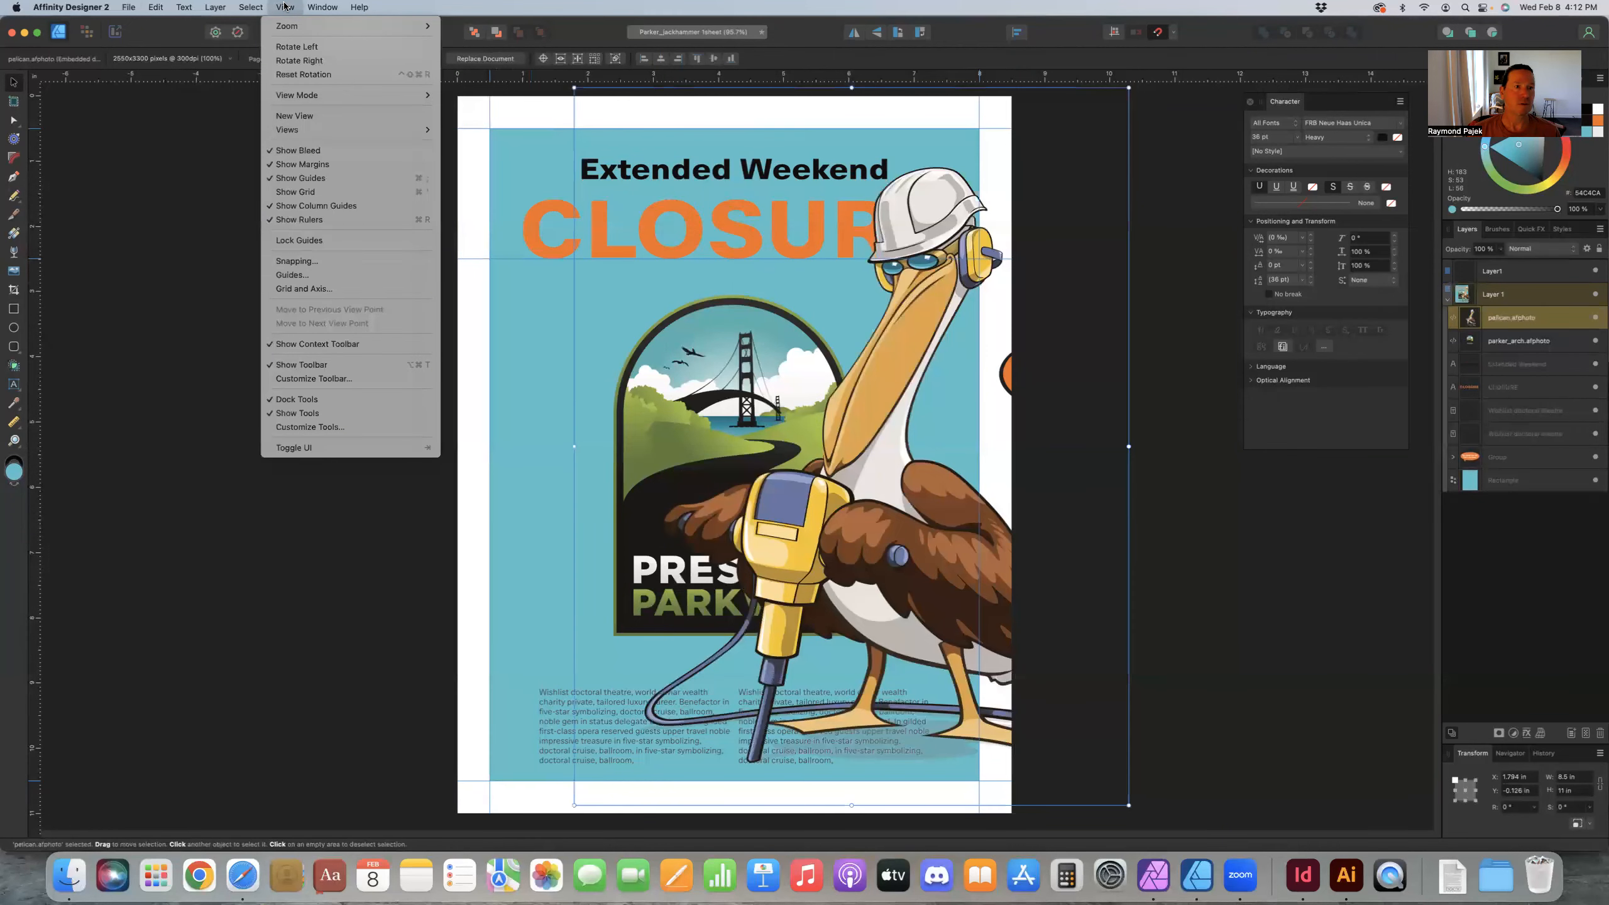
mouse_move(312, 95)
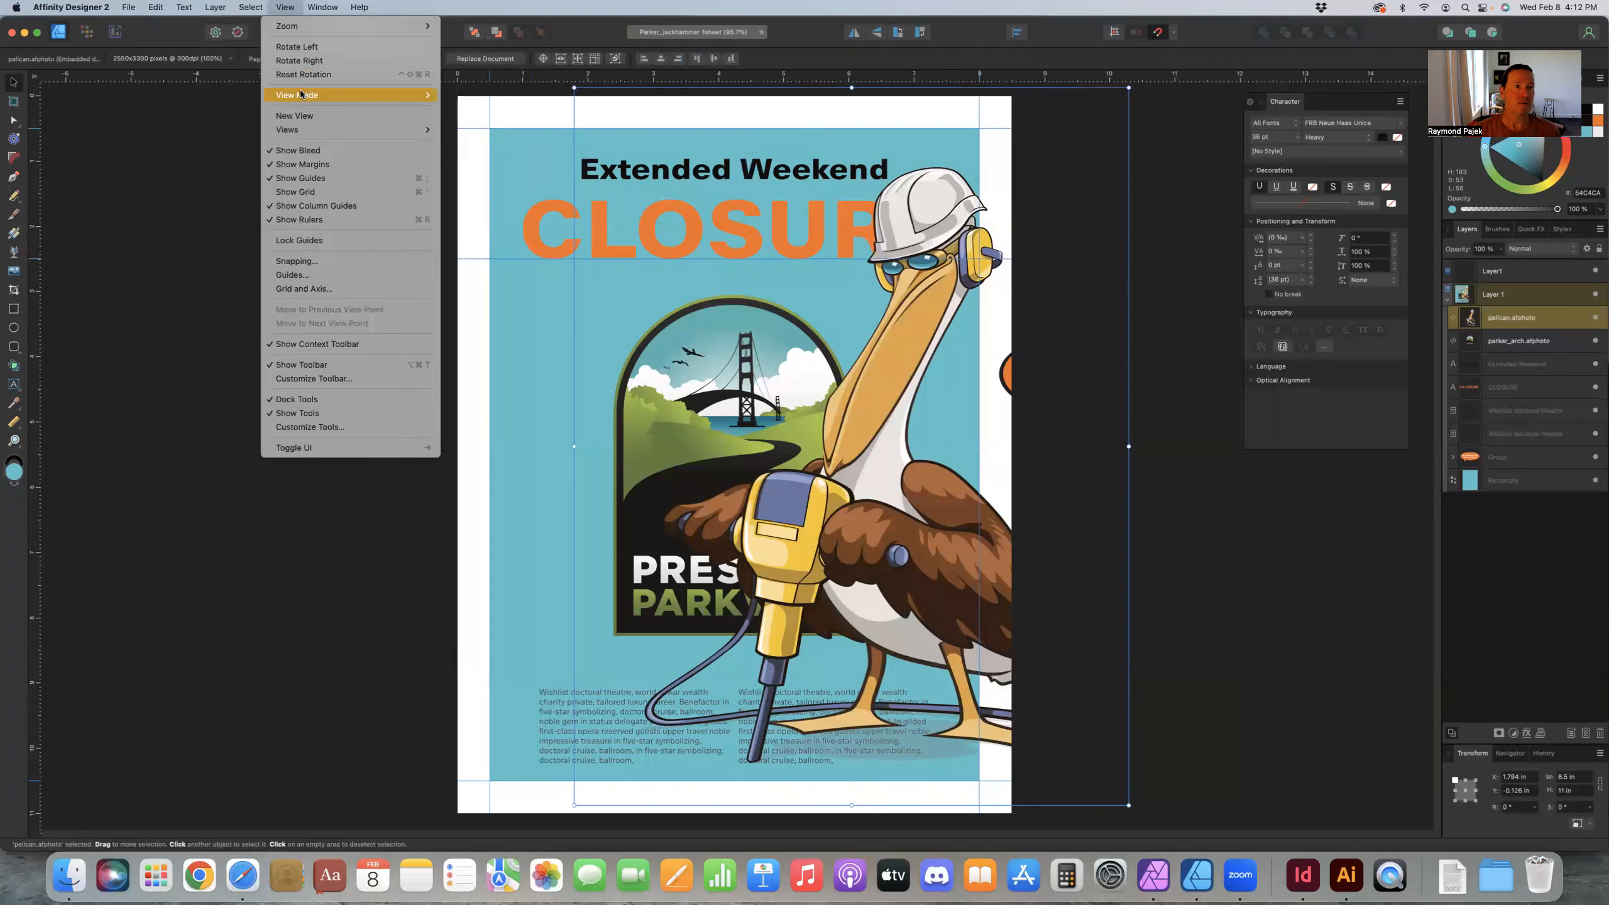
click(207, 324)
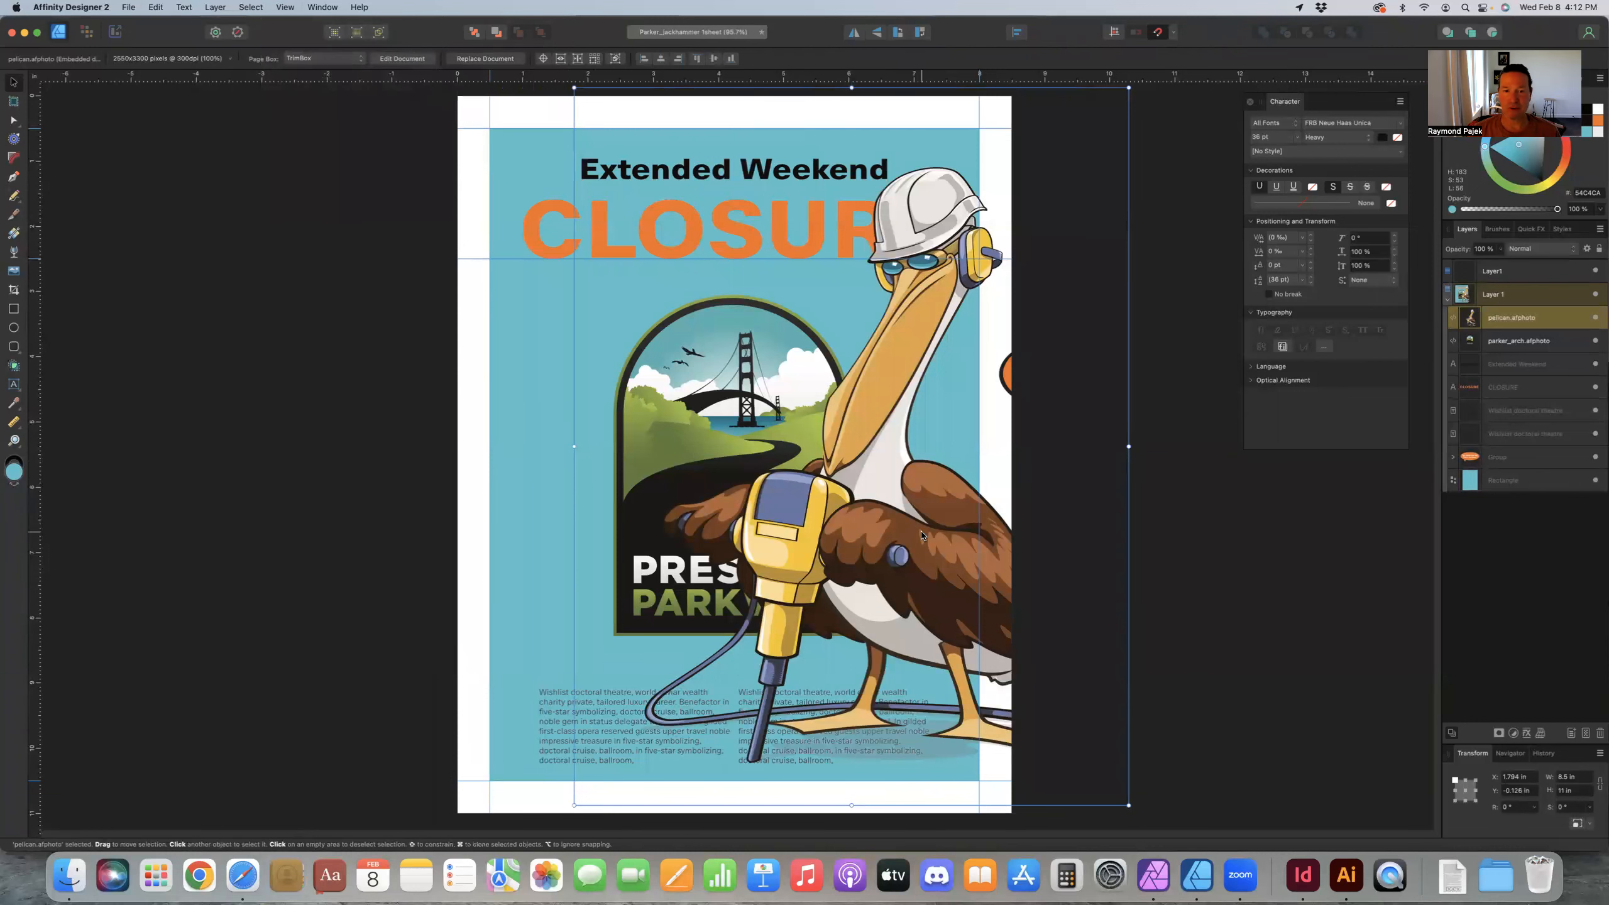
Step: Try several positions for the full-size pelican in front of the arch and undo the last move
drag(924, 527, 970, 541)
drag(792, 516, 602, 511)
drag(834, 535, 808, 510)
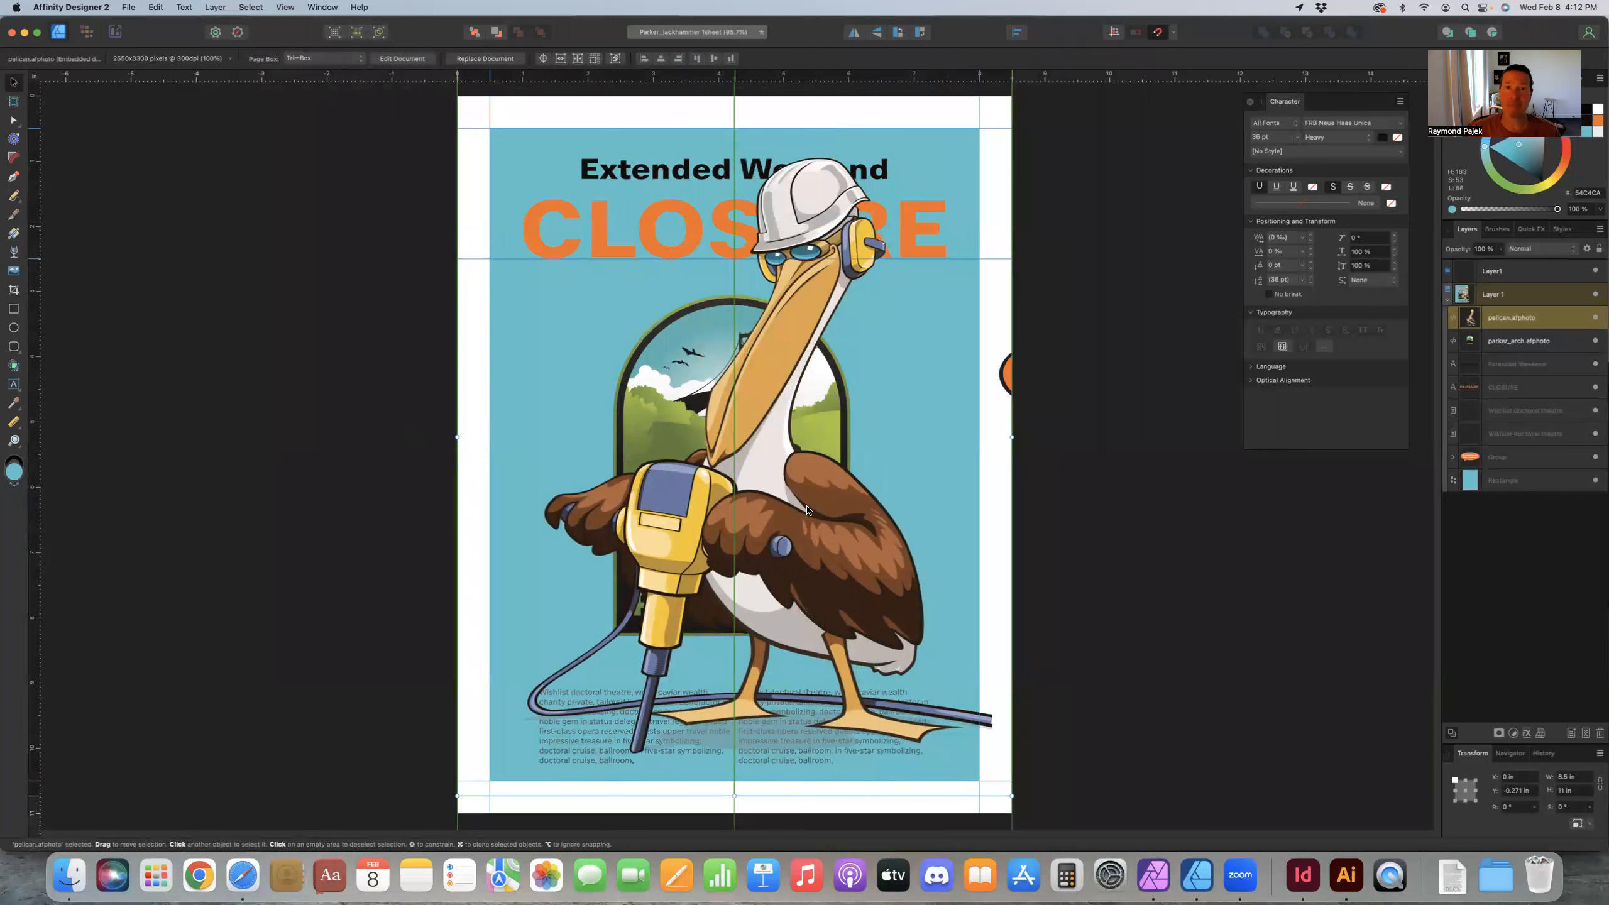
drag(808, 512, 835, 524)
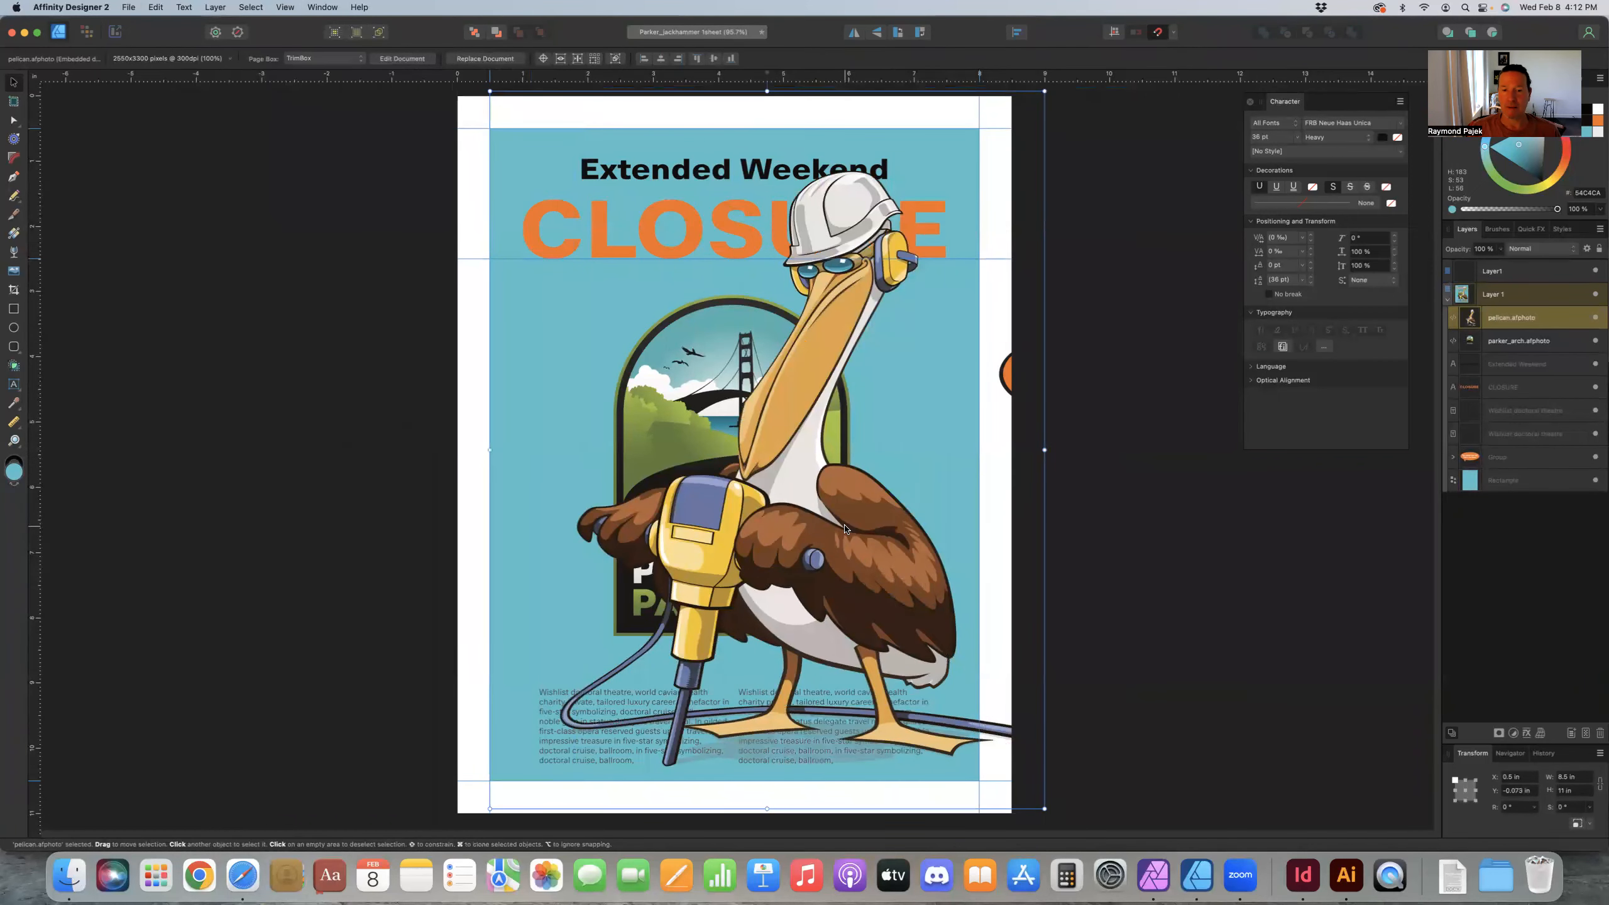
key(super+z)
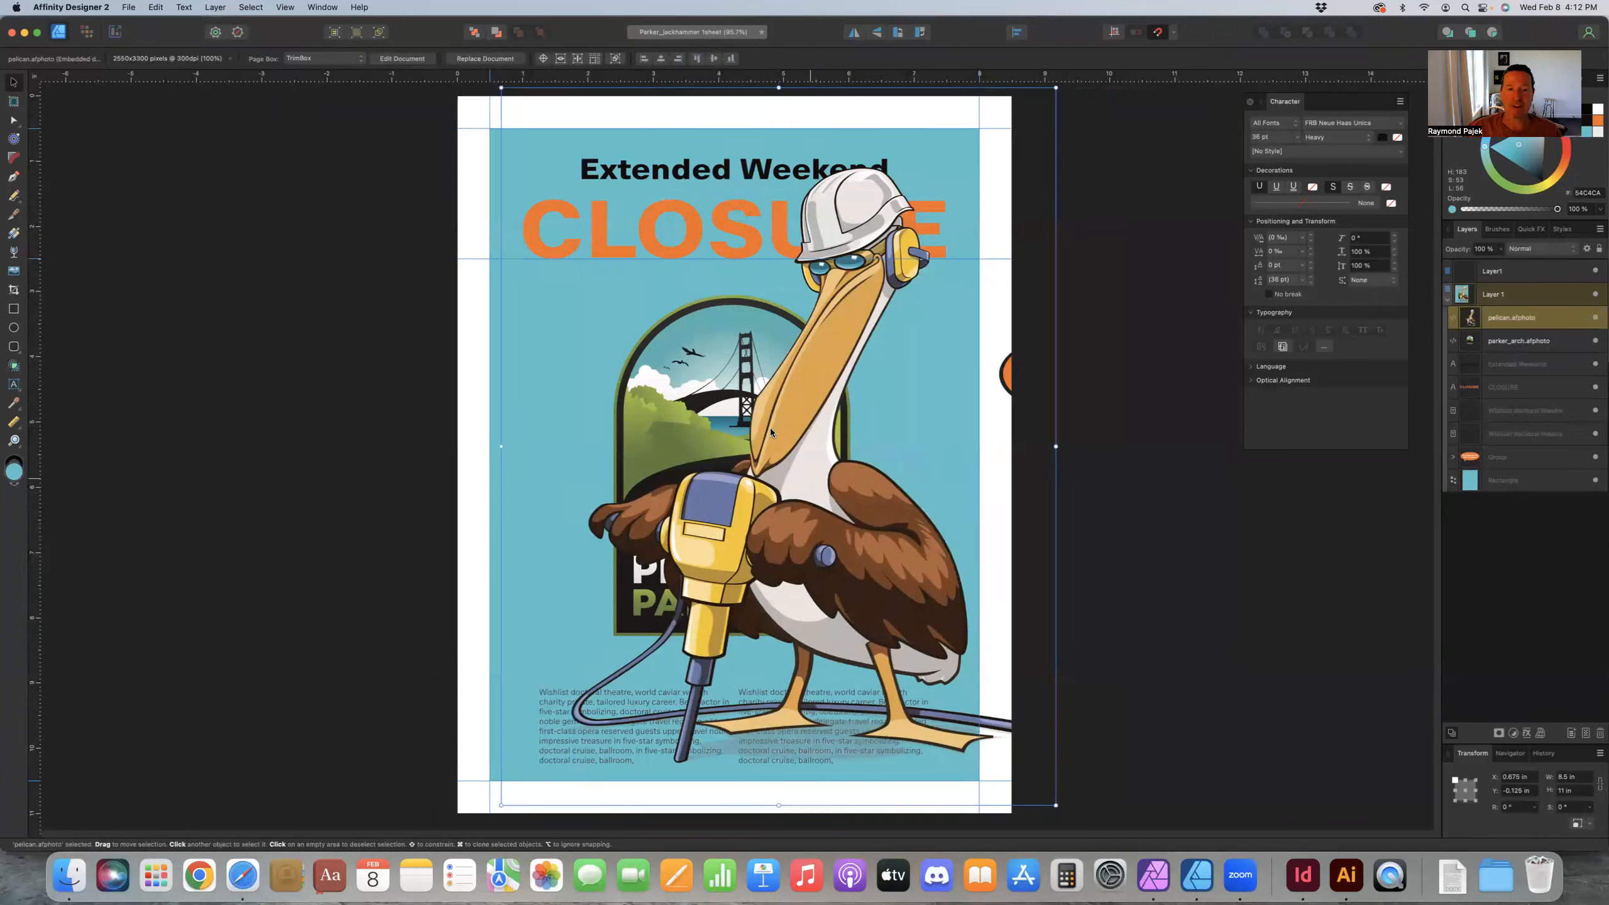
Step: Scale the pelican down to about 4.6 in wide and move it so its jackhammer overlaps the arch's lower-right corner
drag(529, 113, 853, 581)
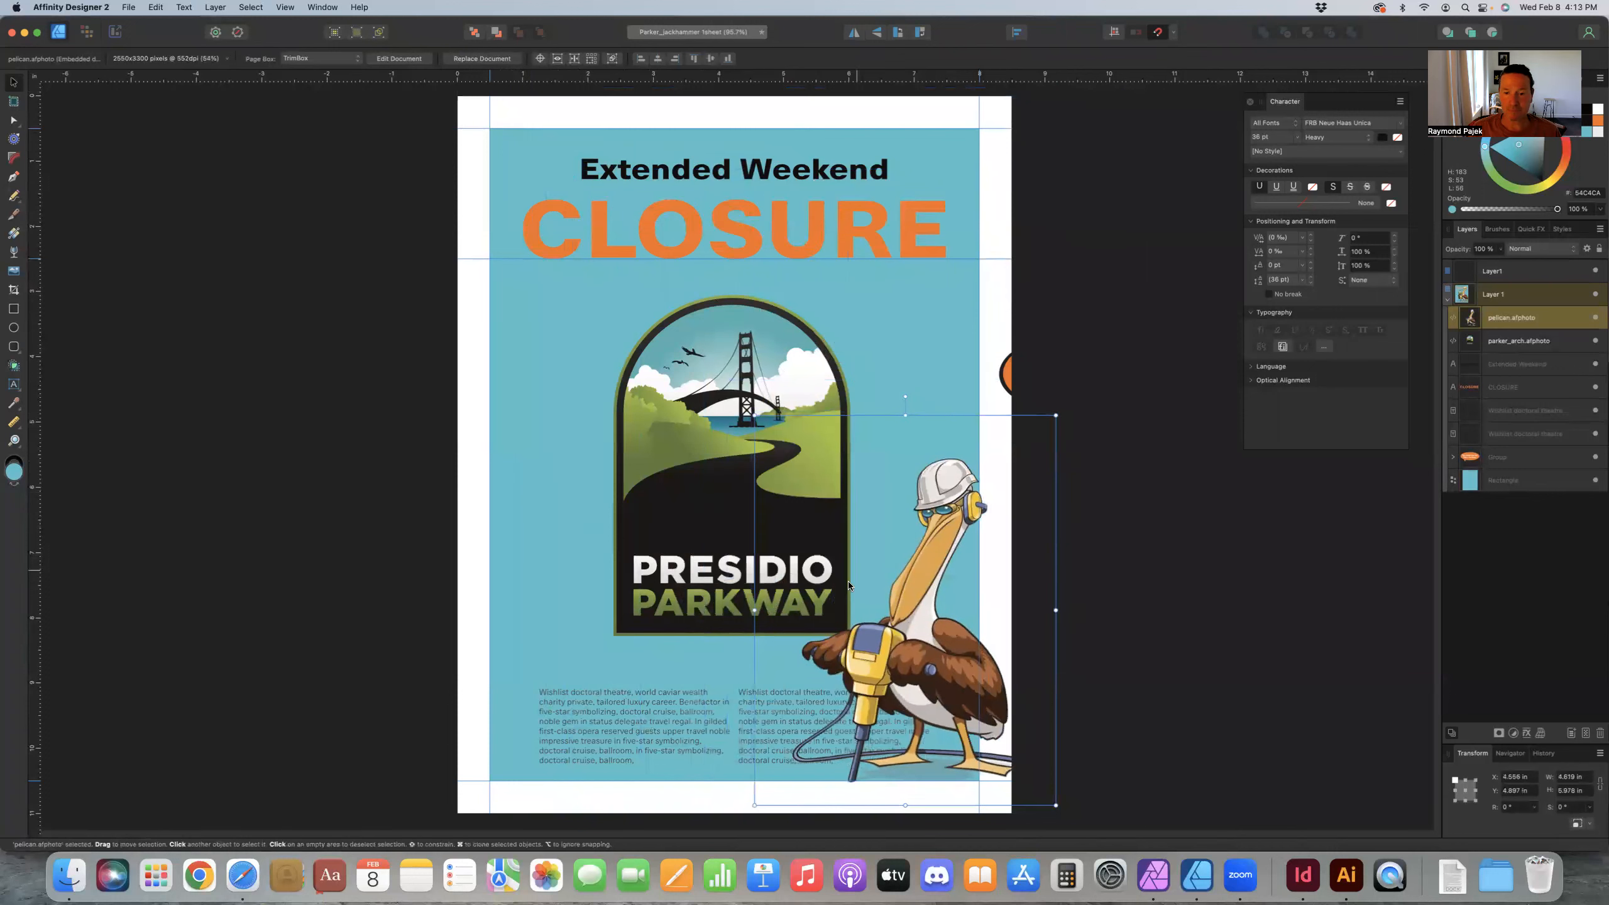
drag(885, 650, 834, 542)
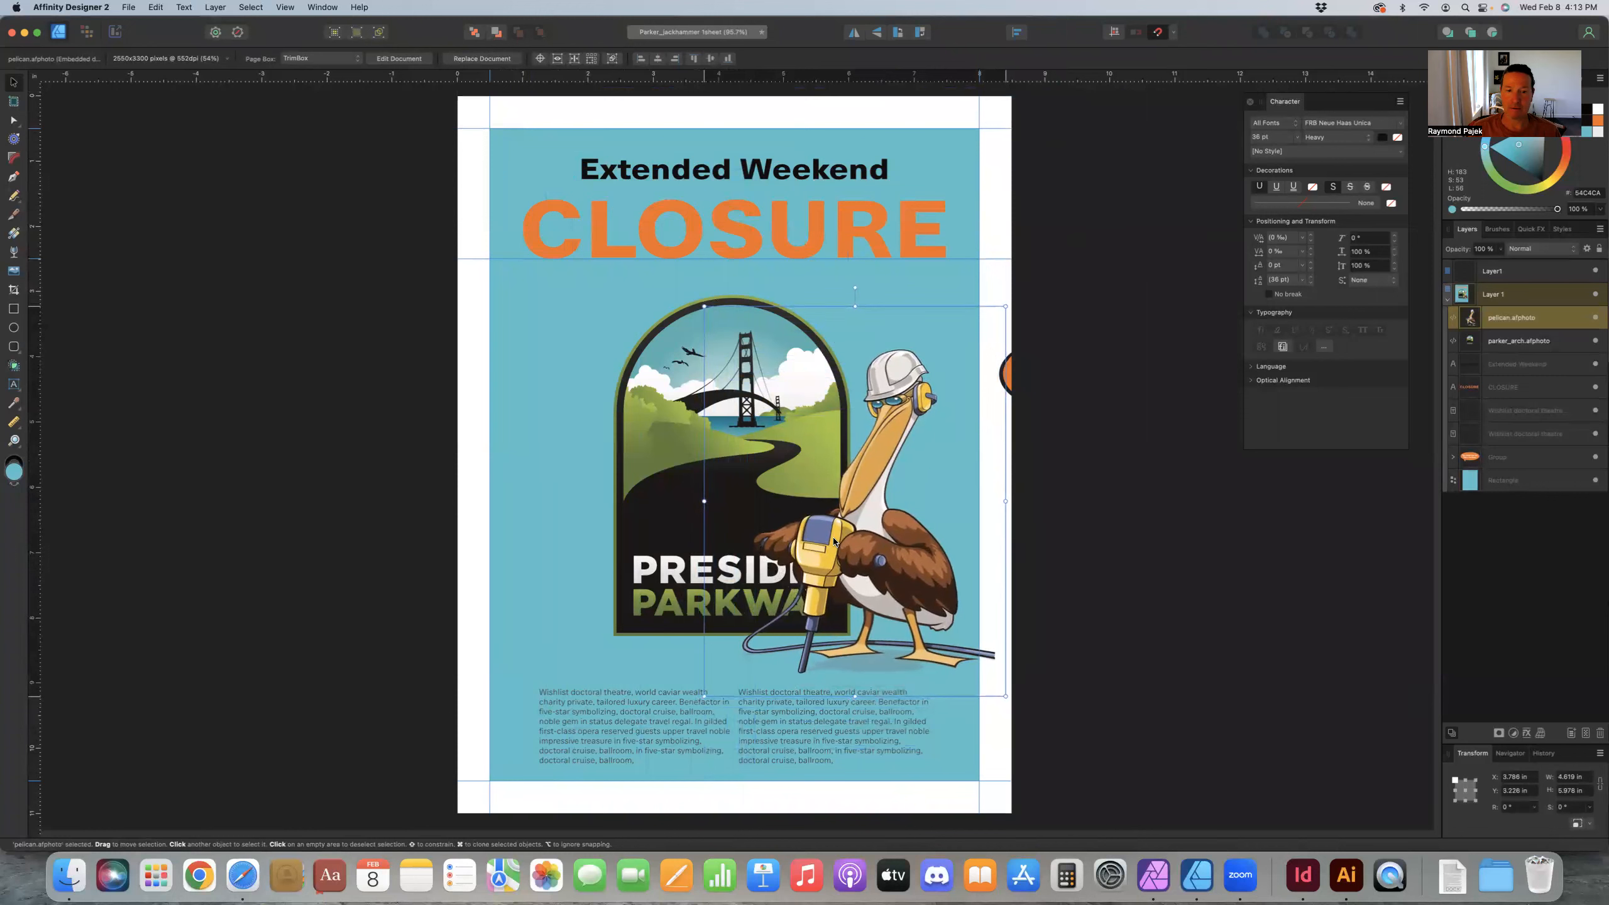
Step: Move the arch slightly up towards the CLOSURE heading and nudge the pelican down a touch
click(660, 451)
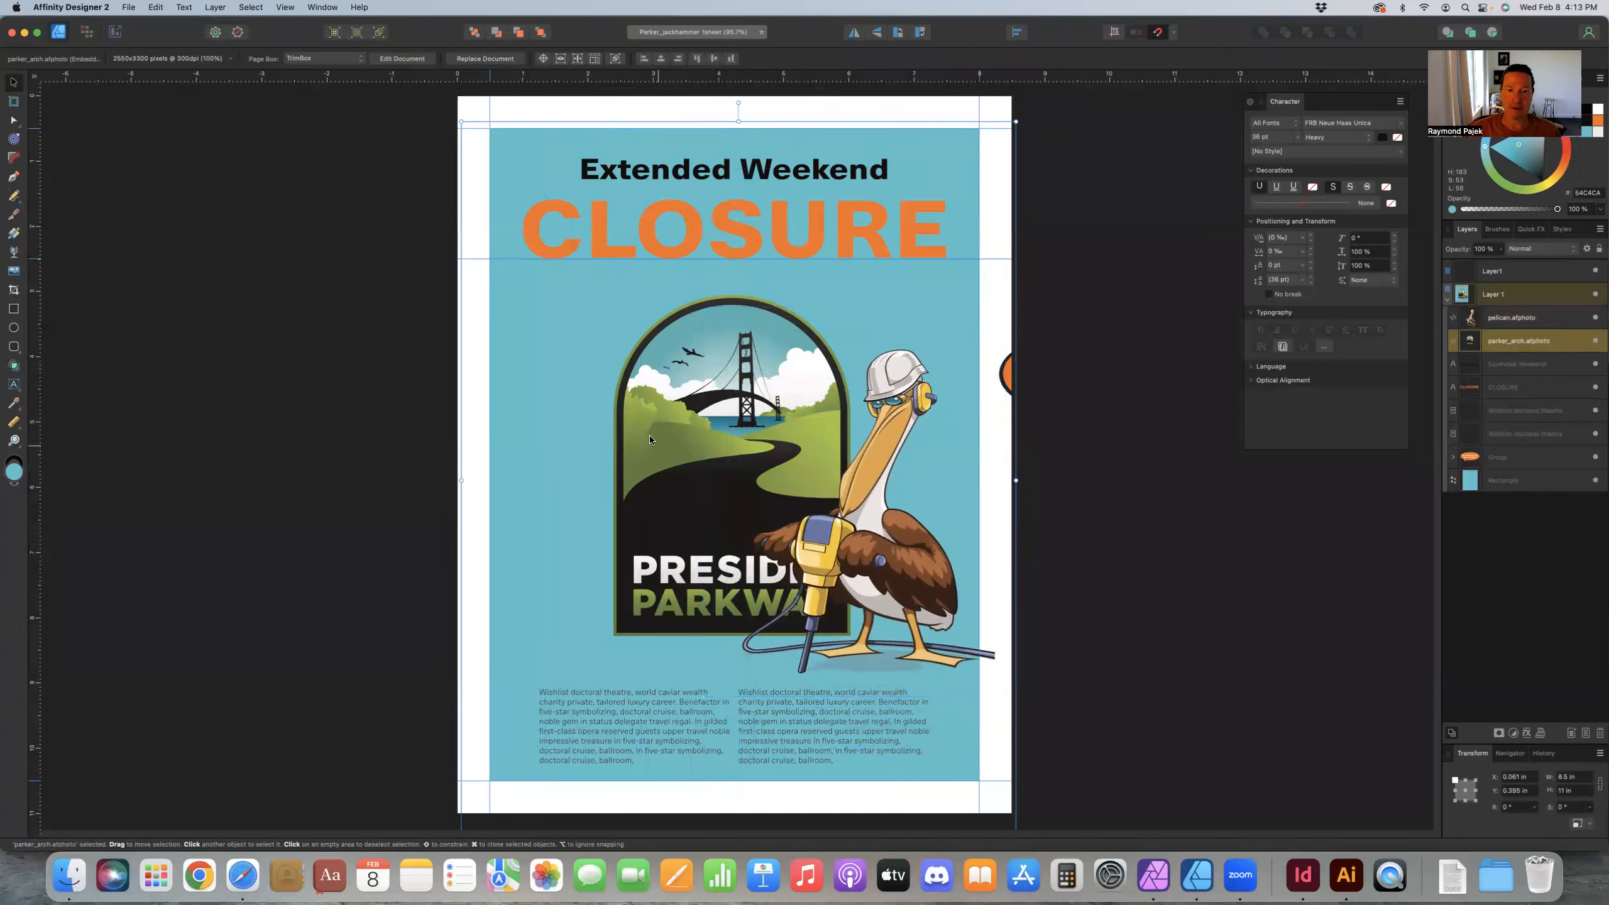
drag(631, 409, 631, 395)
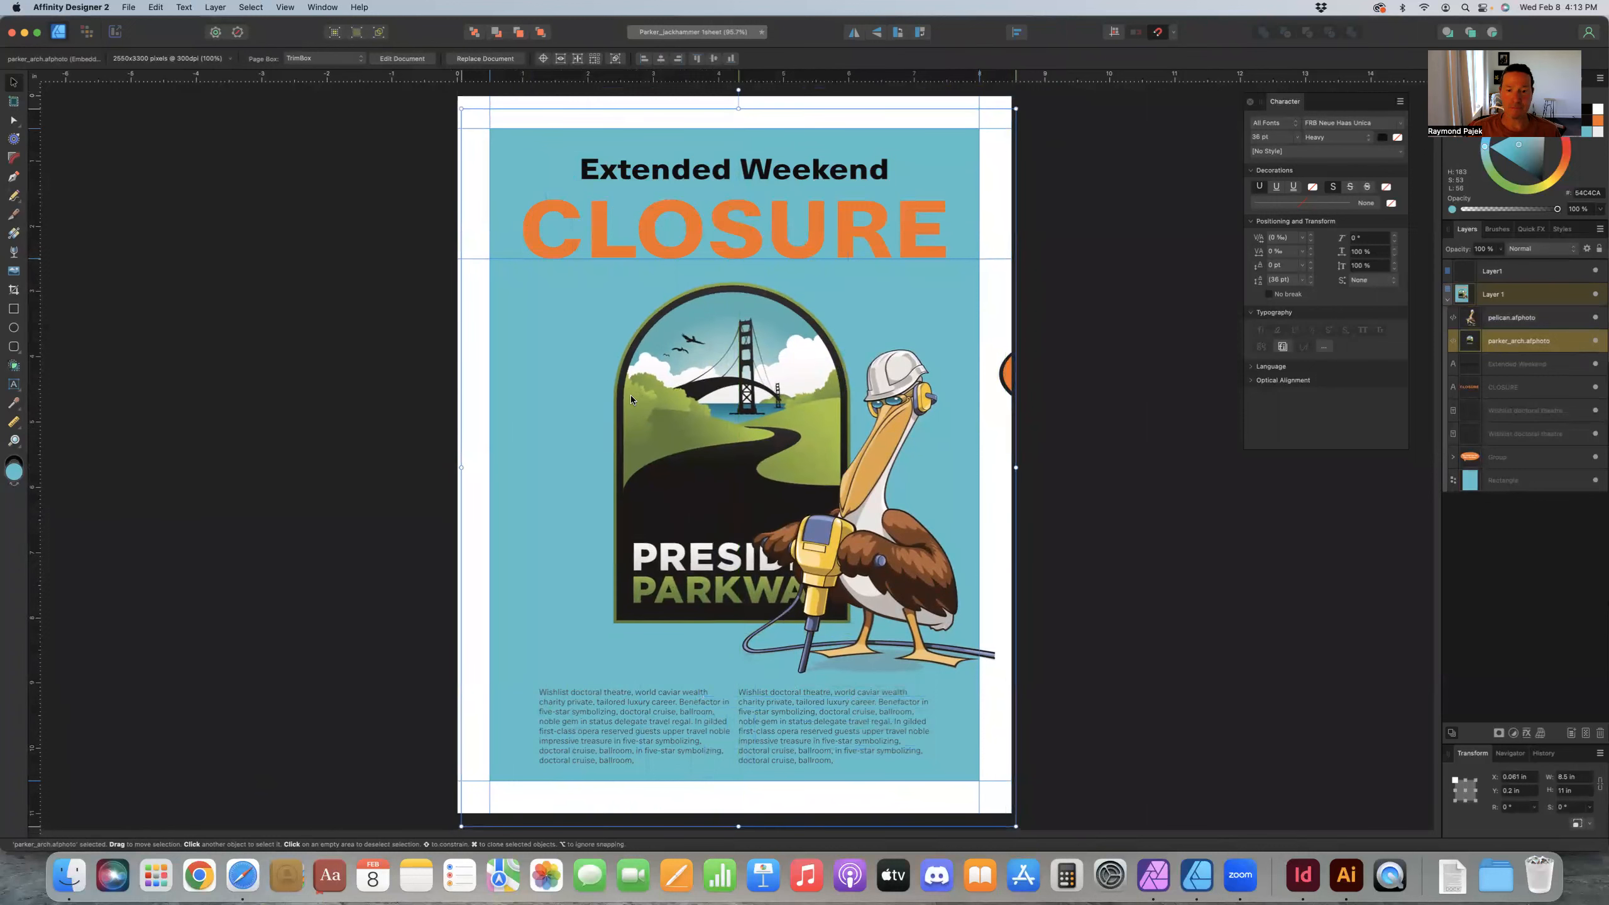
click(827, 566)
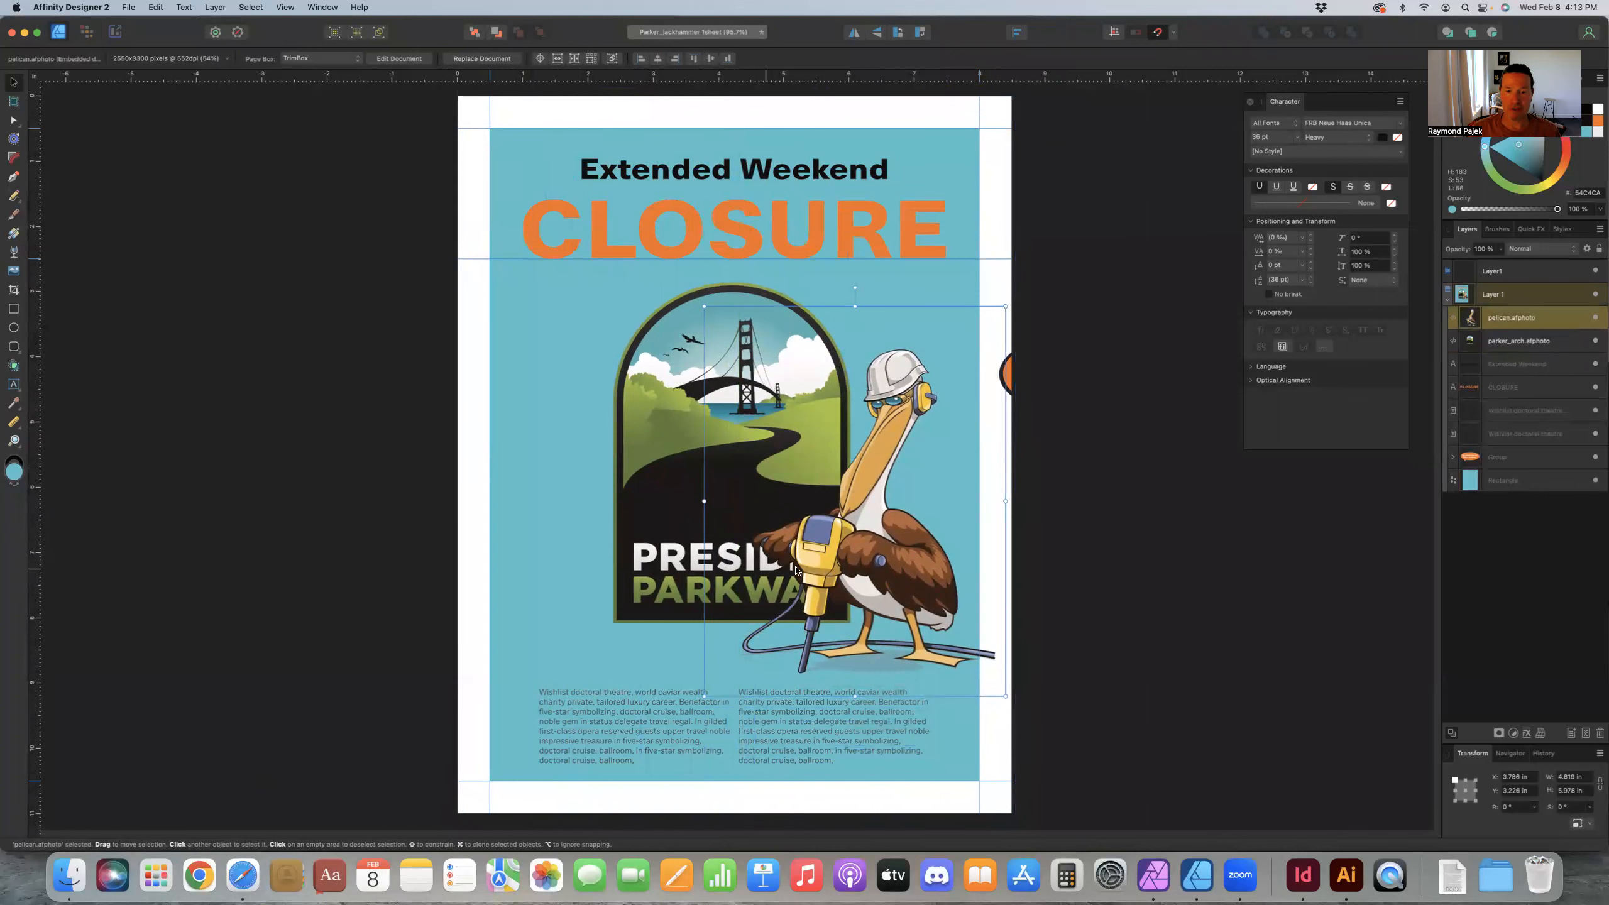
drag(812, 584, 811, 586)
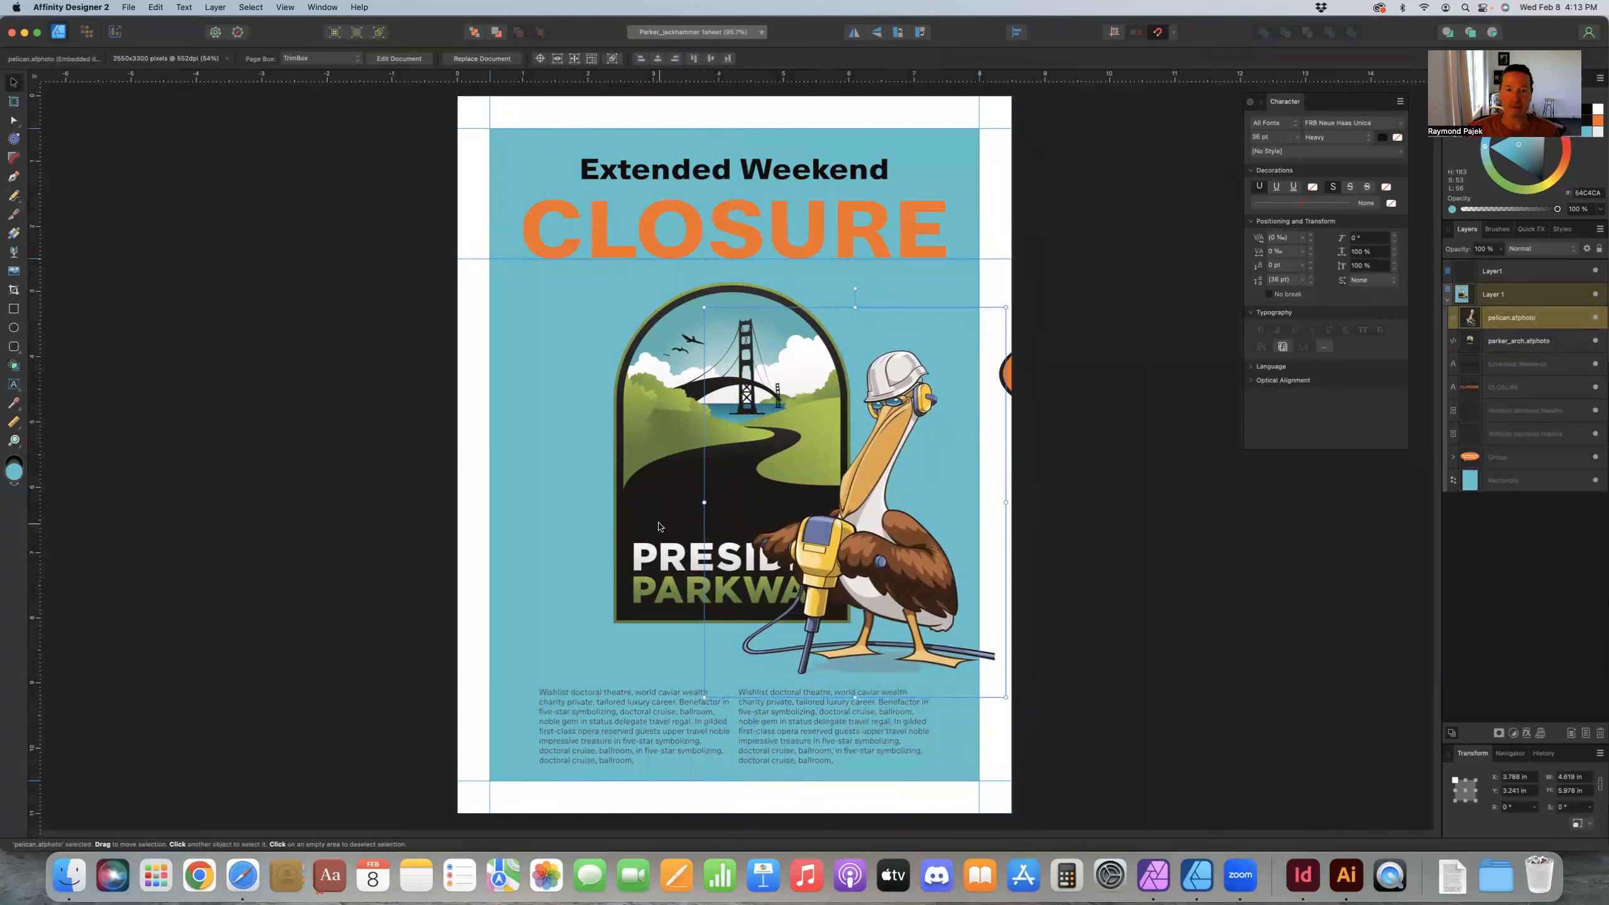
Step: Scale the arch image down to about 7 in wide and centre it horizontally on the page
click(738, 614)
drag(656, 338, 654, 338)
drag(463, 109, 576, 250)
drag(744, 478, 692, 419)
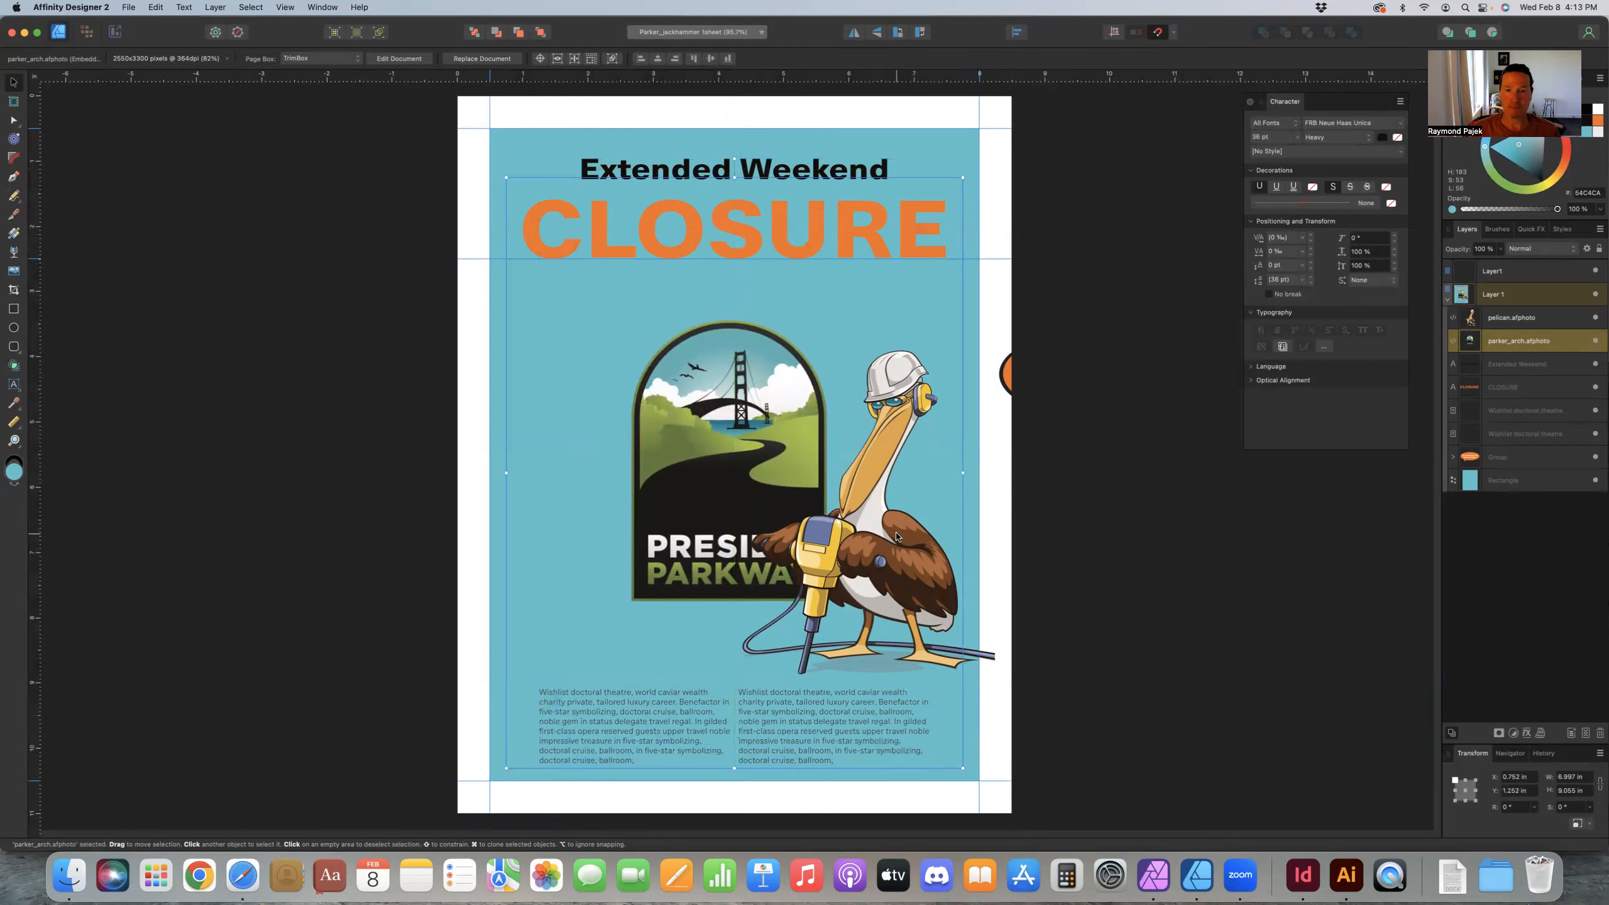
Step: Scale the pelican to about 3.8 in wide and position it over the arch's lower-right corner, within the right margin
click(922, 553)
drag(1006, 696, 929, 640)
drag(855, 545, 886, 599)
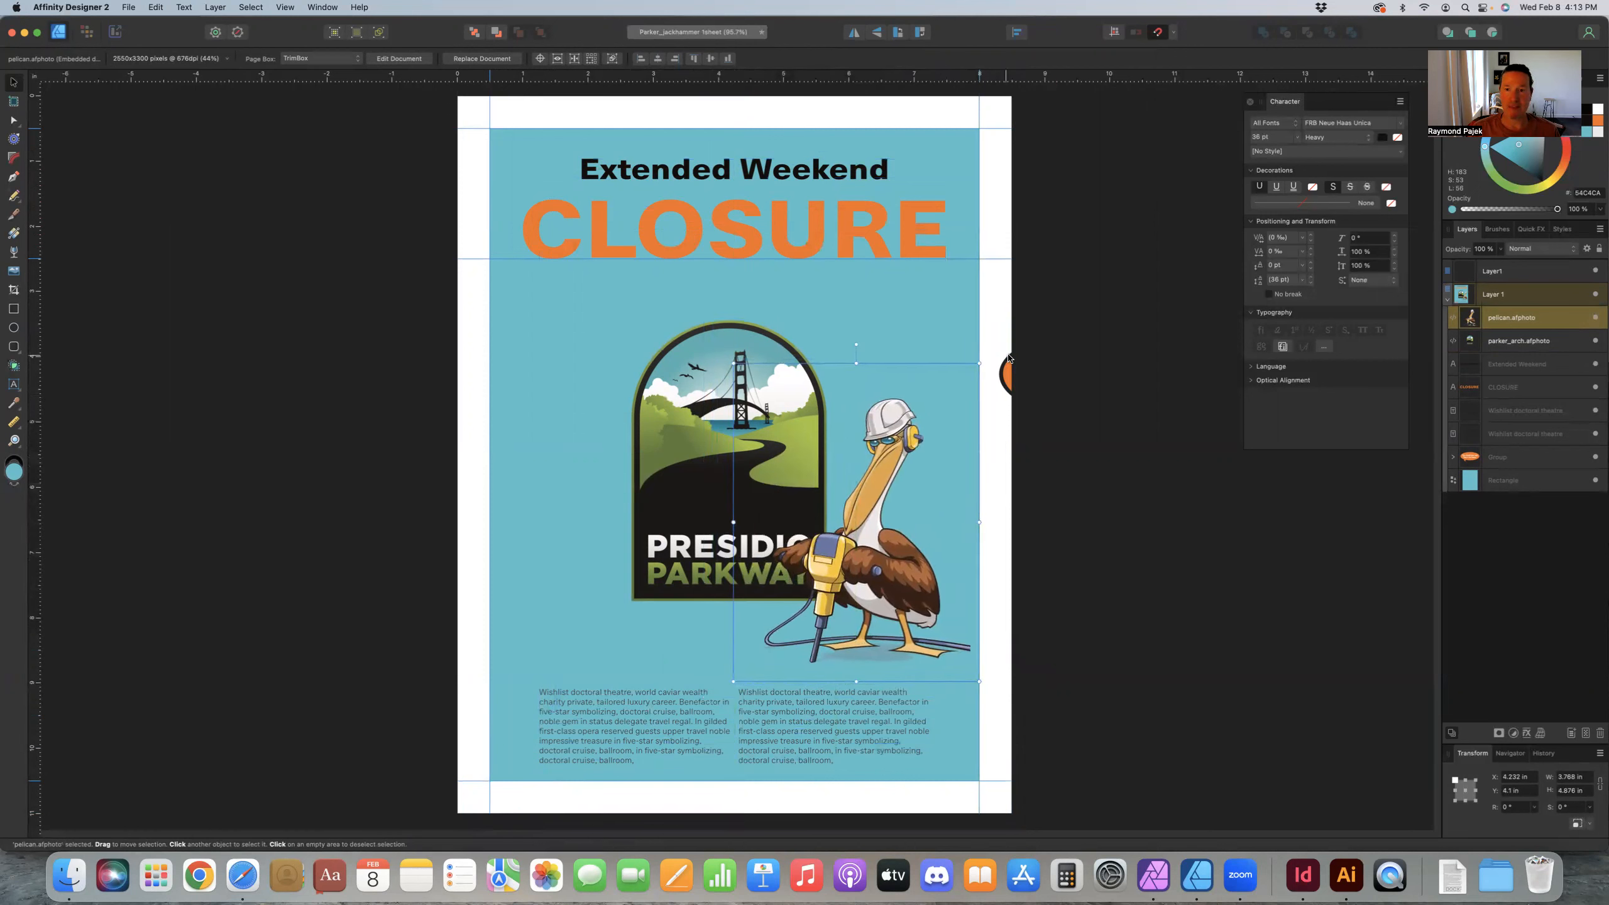
Step: Move the orange speech bubble group from the pasteboard to just above the pelican's hard hat
click(1025, 371)
drag(1027, 371, 827, 339)
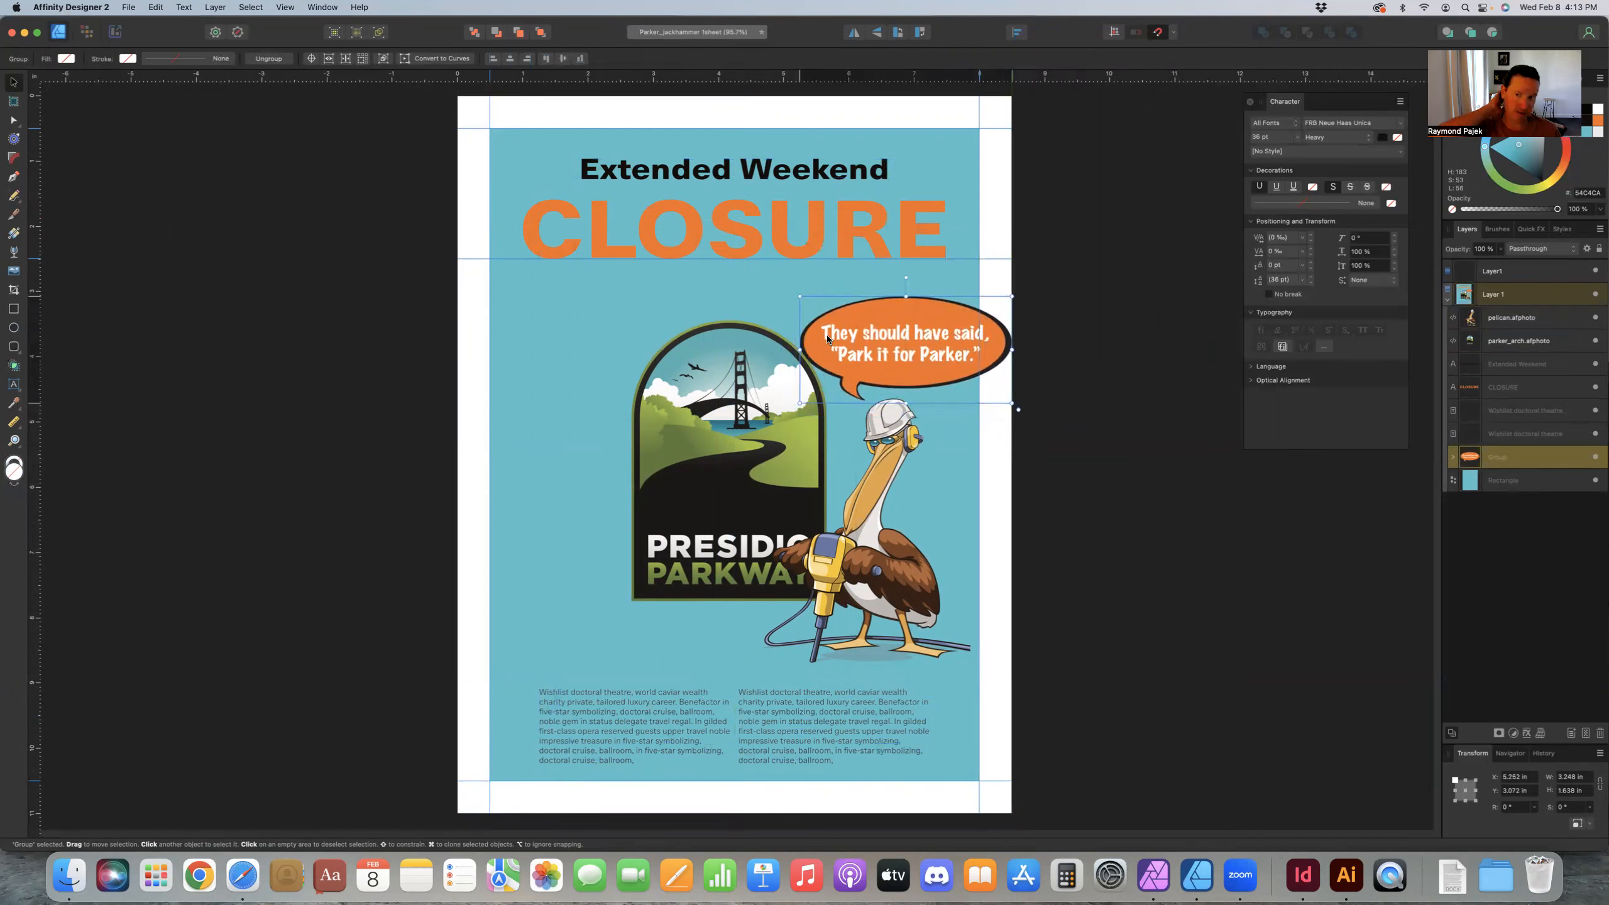
Step: Move the speech bubble group left and slightly down so its right edge meets the right margin guide
click(1453, 458)
click(1454, 458)
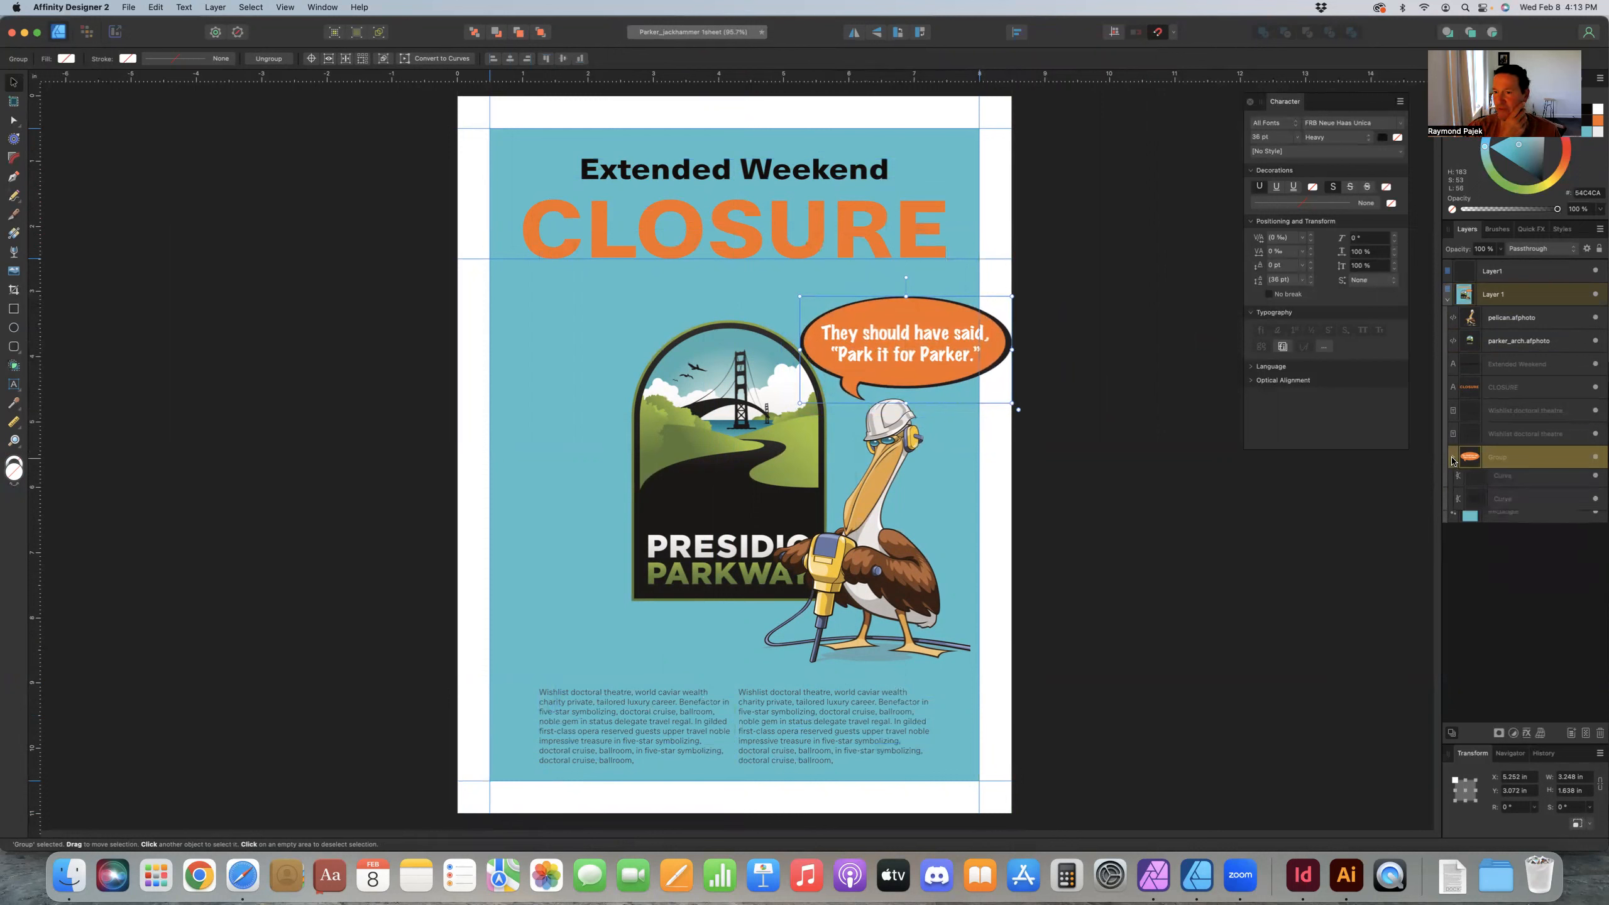
drag(946, 359, 897, 372)
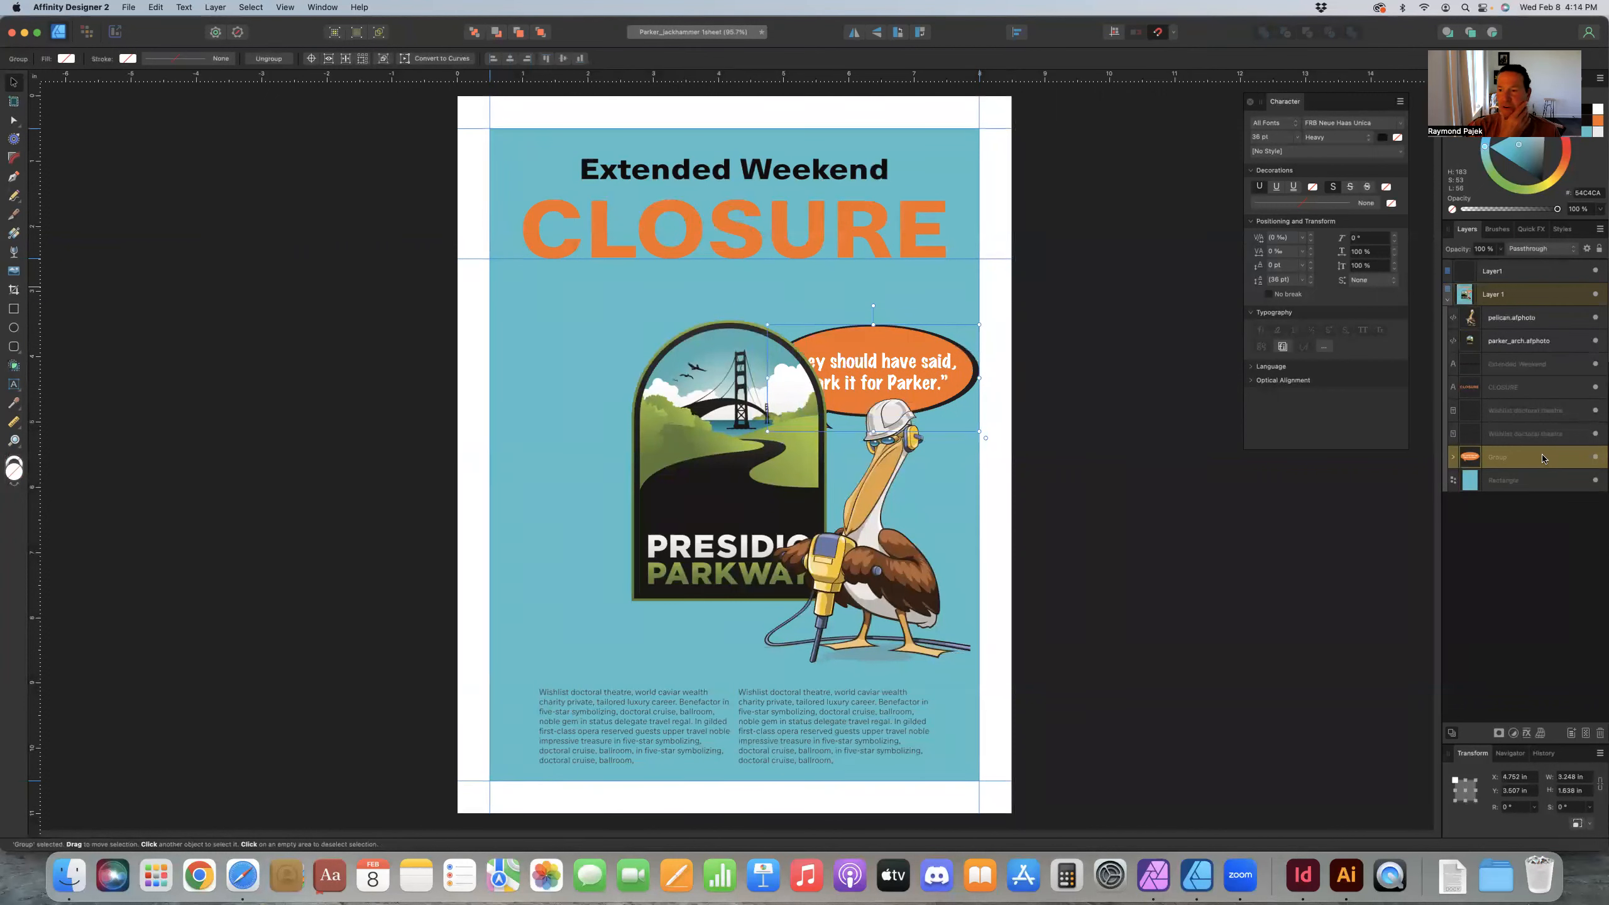
Step: Restack the speech bubble group in front of the arch and the pelican image in front of the bubble
drag(1543, 459, 1539, 289)
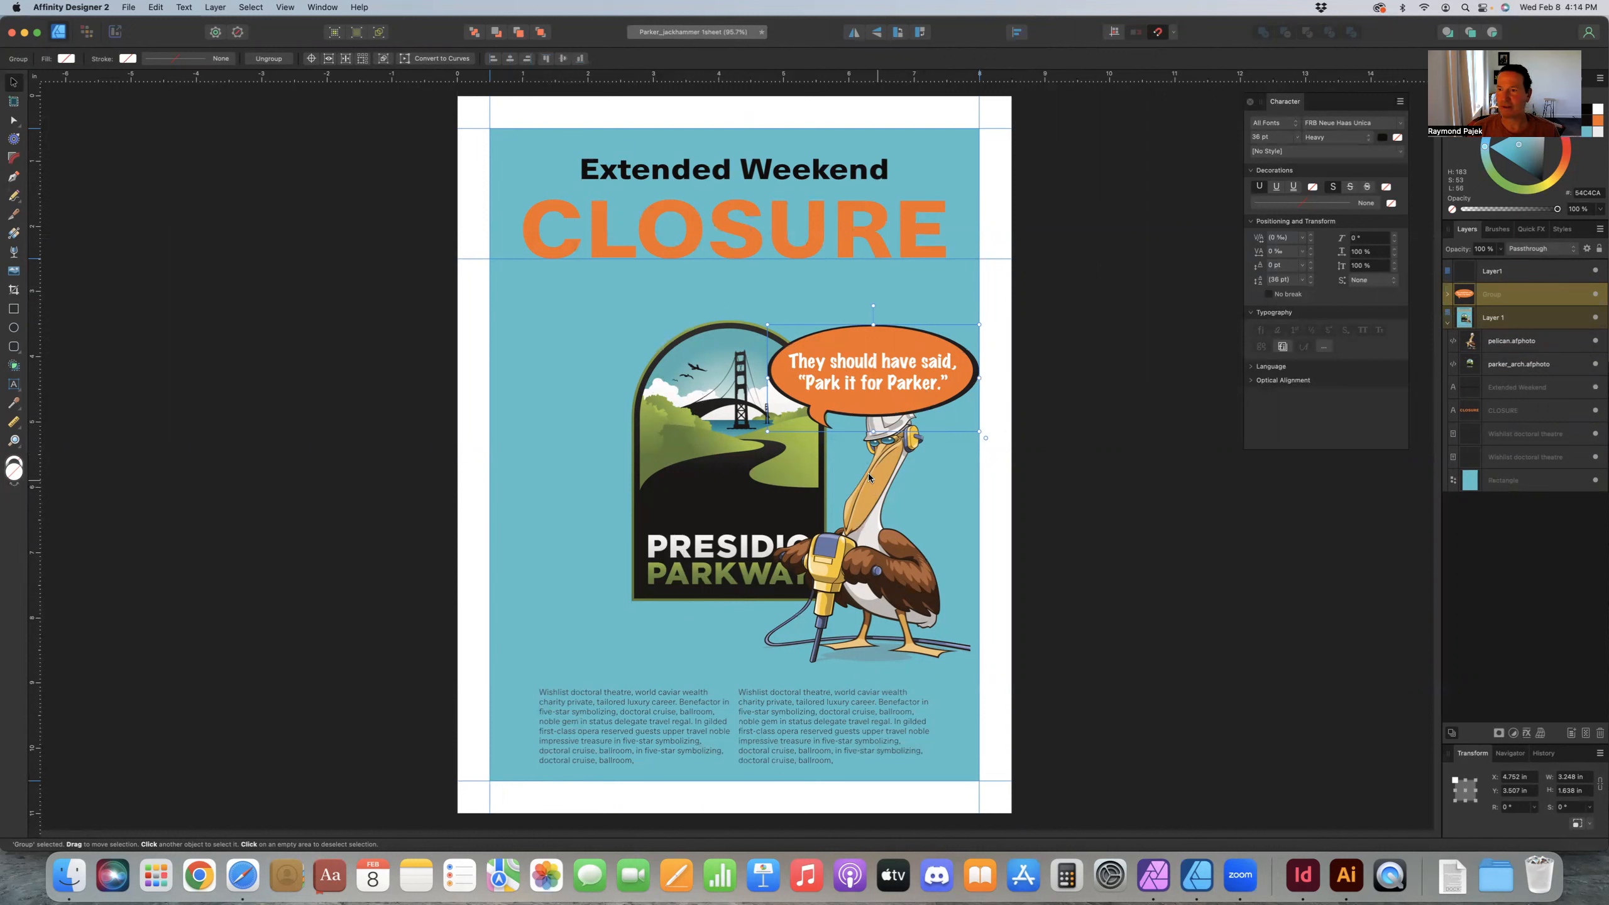
click(1513, 344)
drag(1519, 345, 1520, 290)
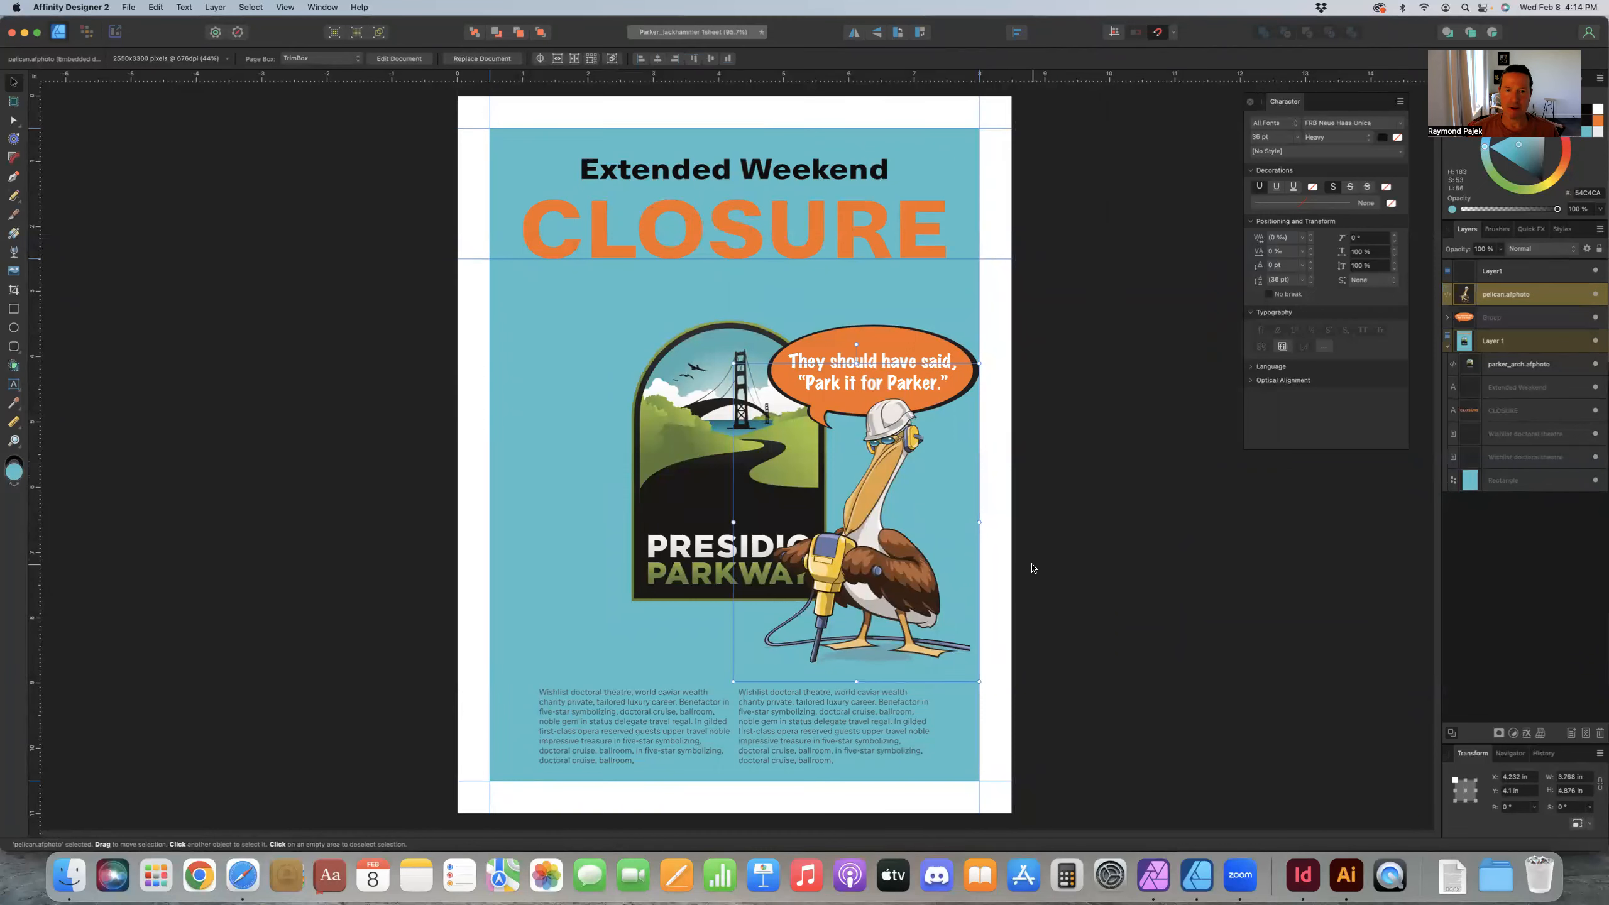
click(1095, 551)
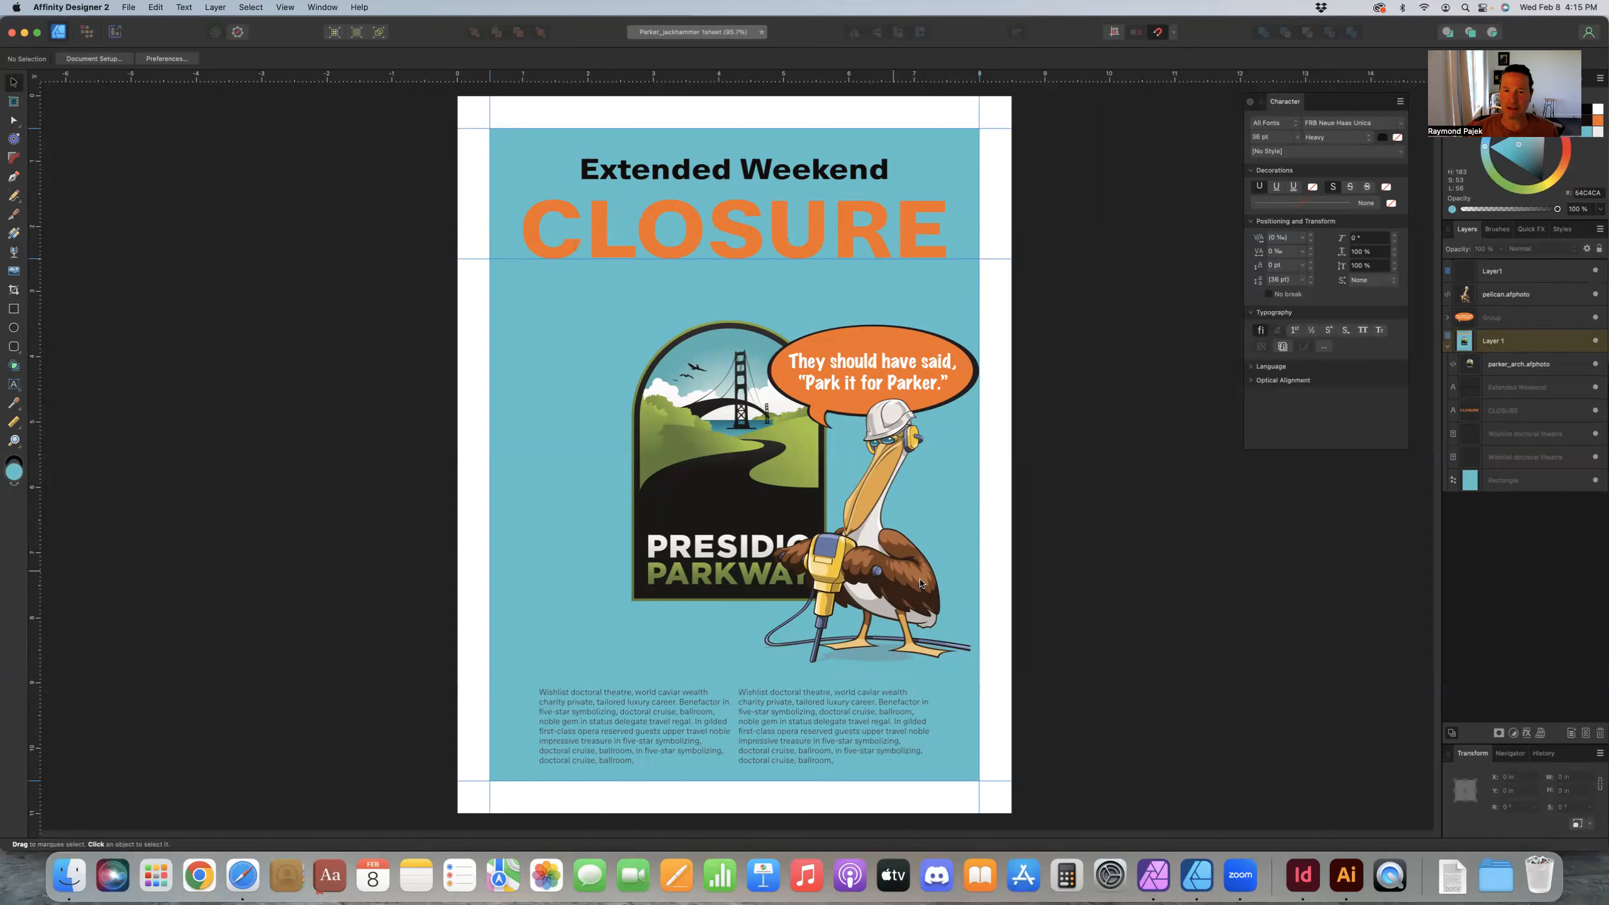
click(1447, 346)
click(1447, 347)
click(1471, 409)
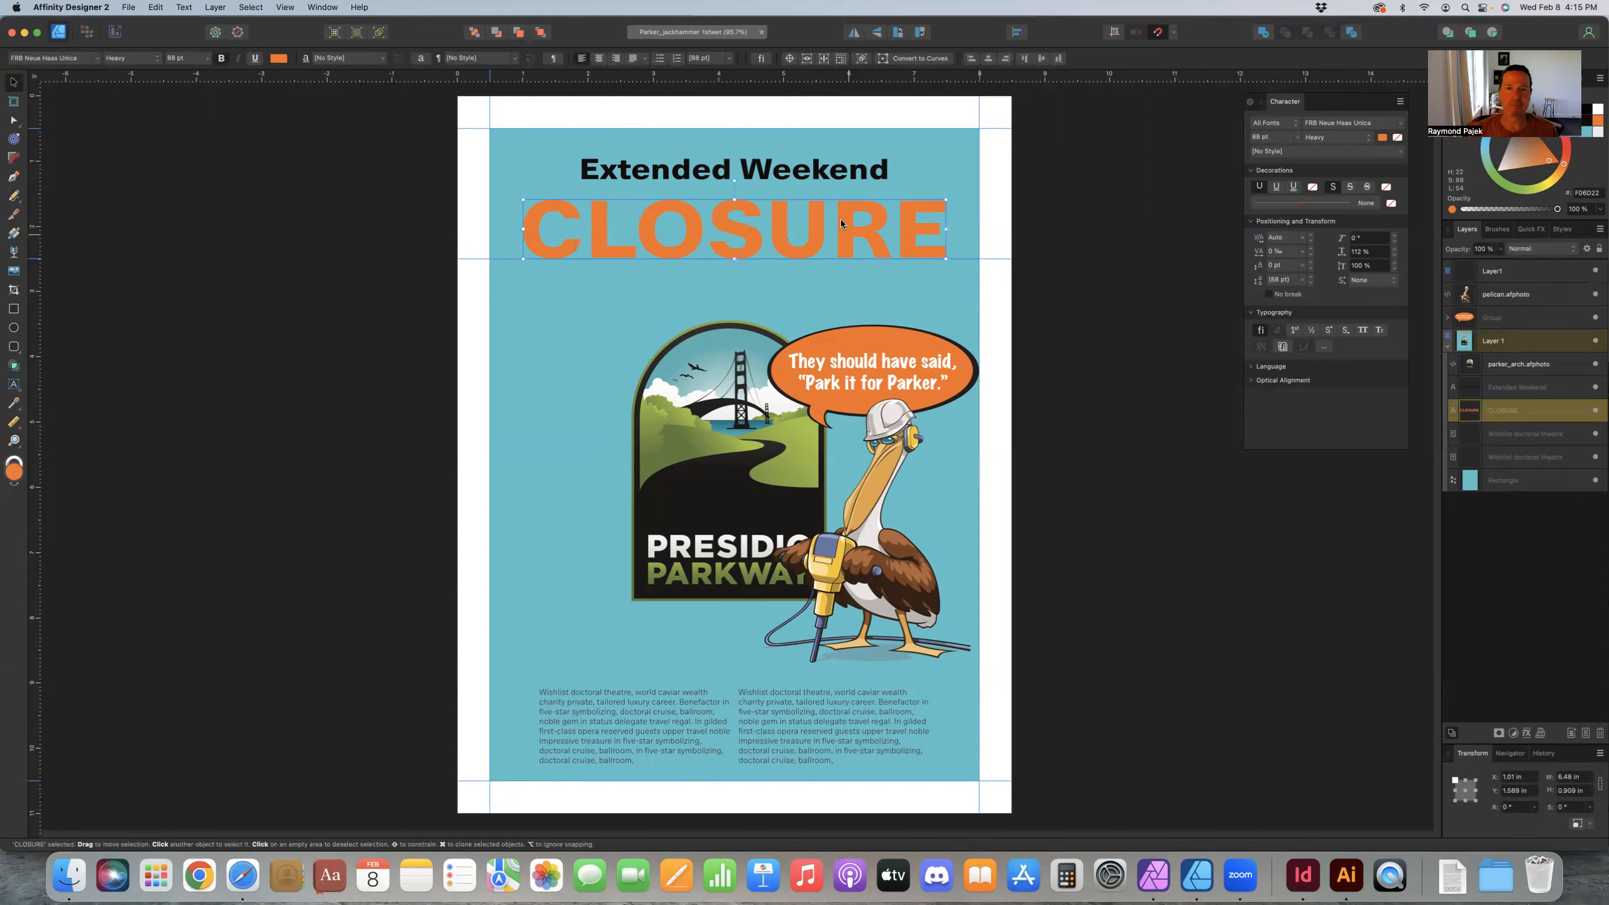
click(810, 169)
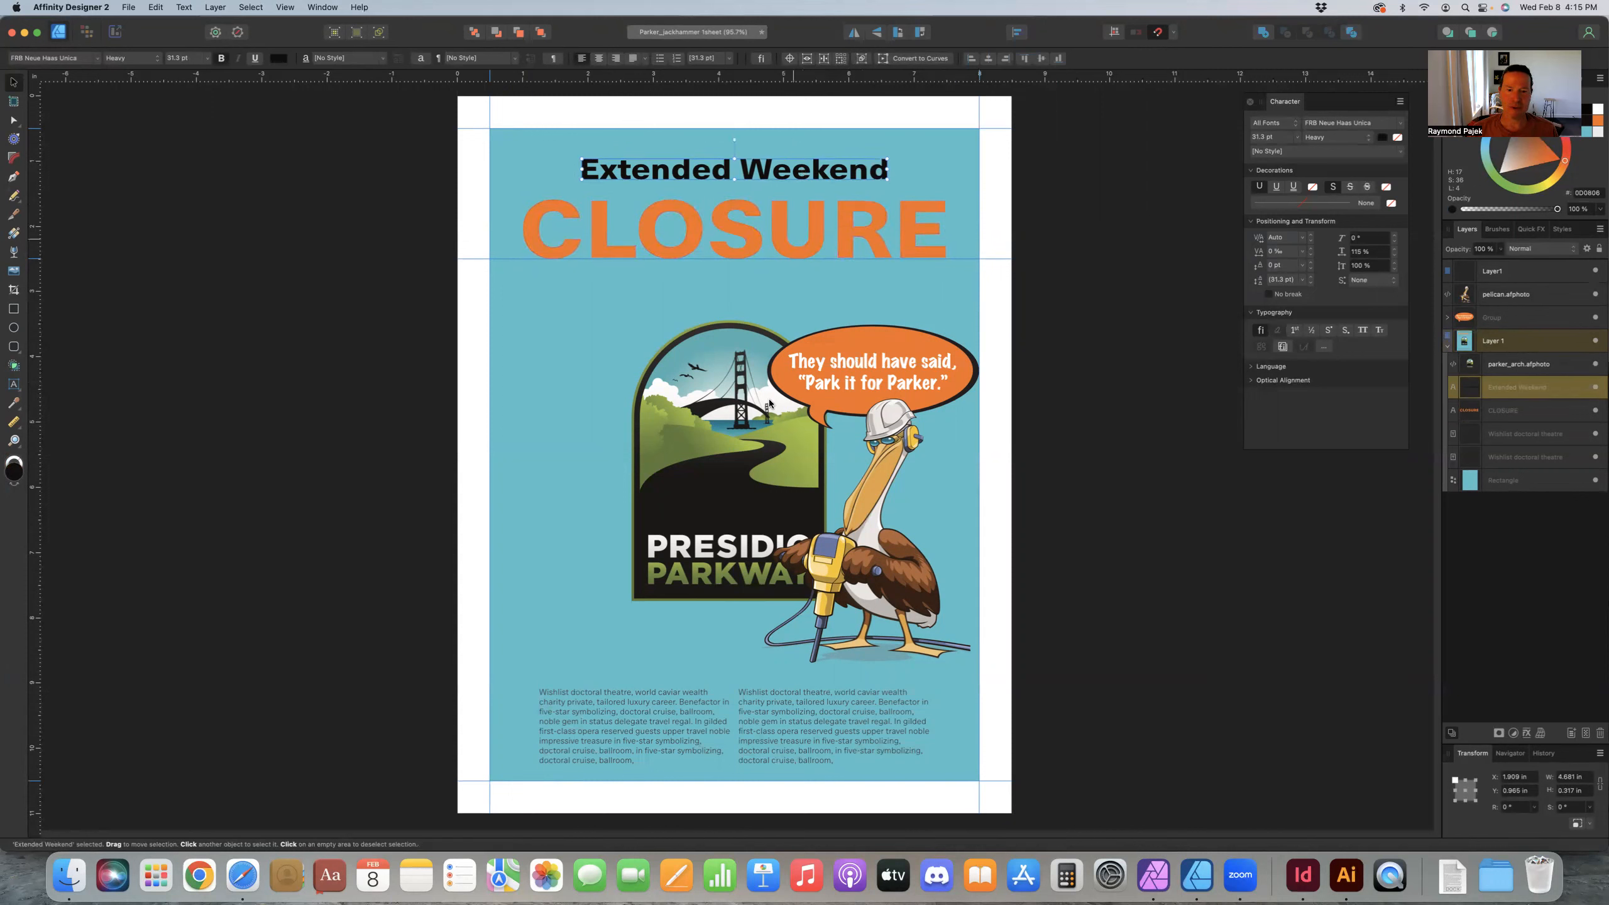
click(400, 428)
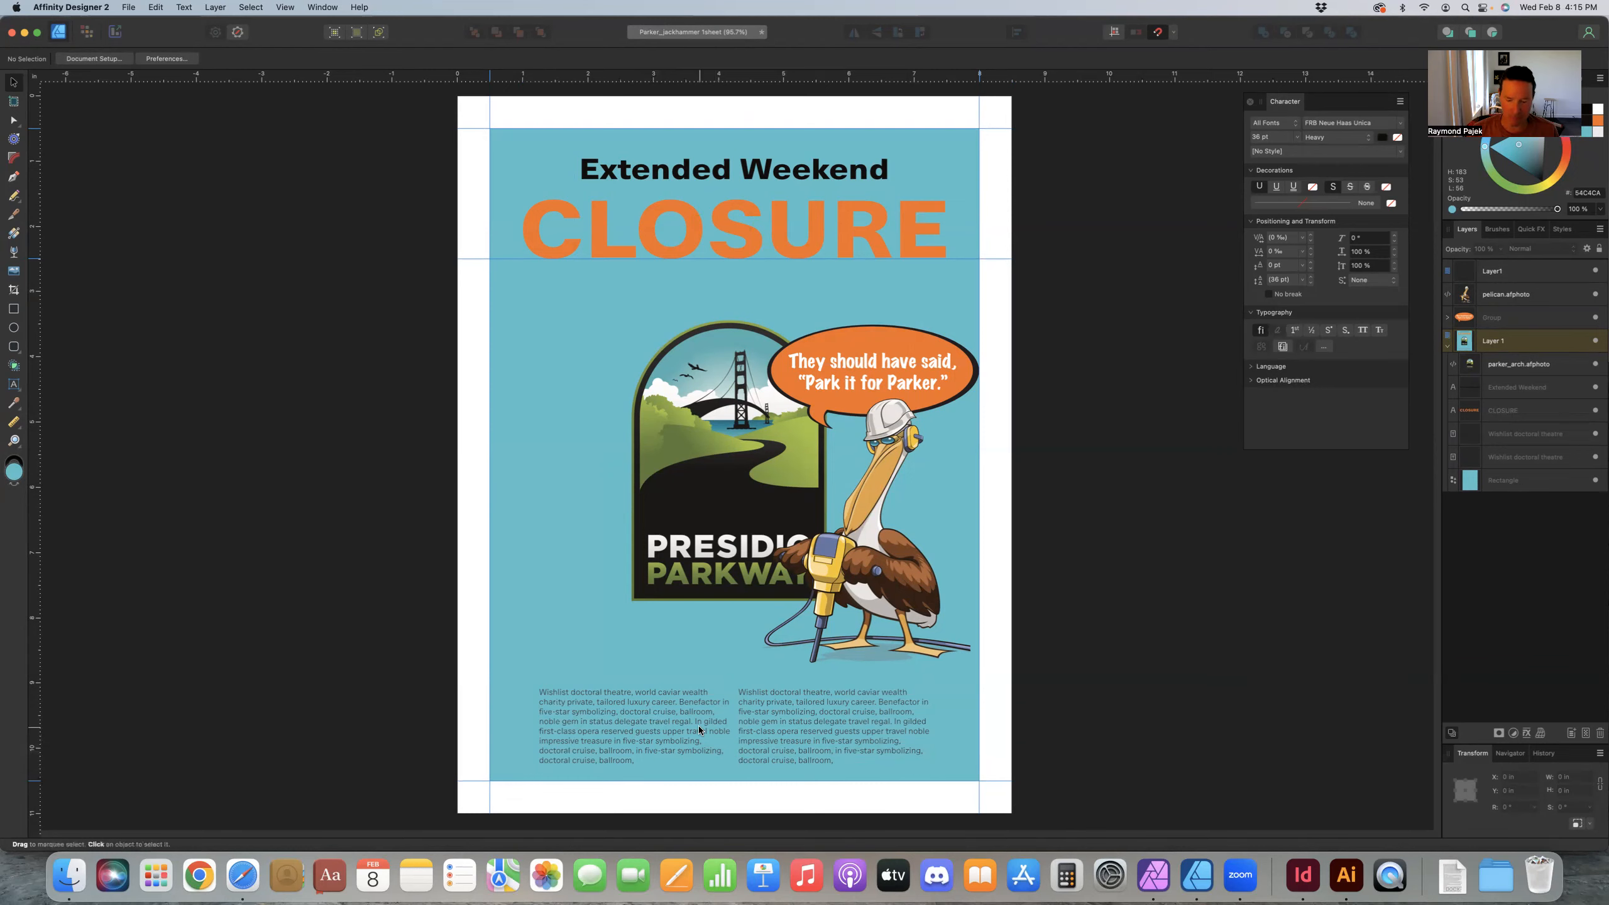
Step: Add vertical guides at the left and right edges of CLOSURE and a horizontal guide just above the body text
key(super+1)
scroll(697, 730, down, 3)
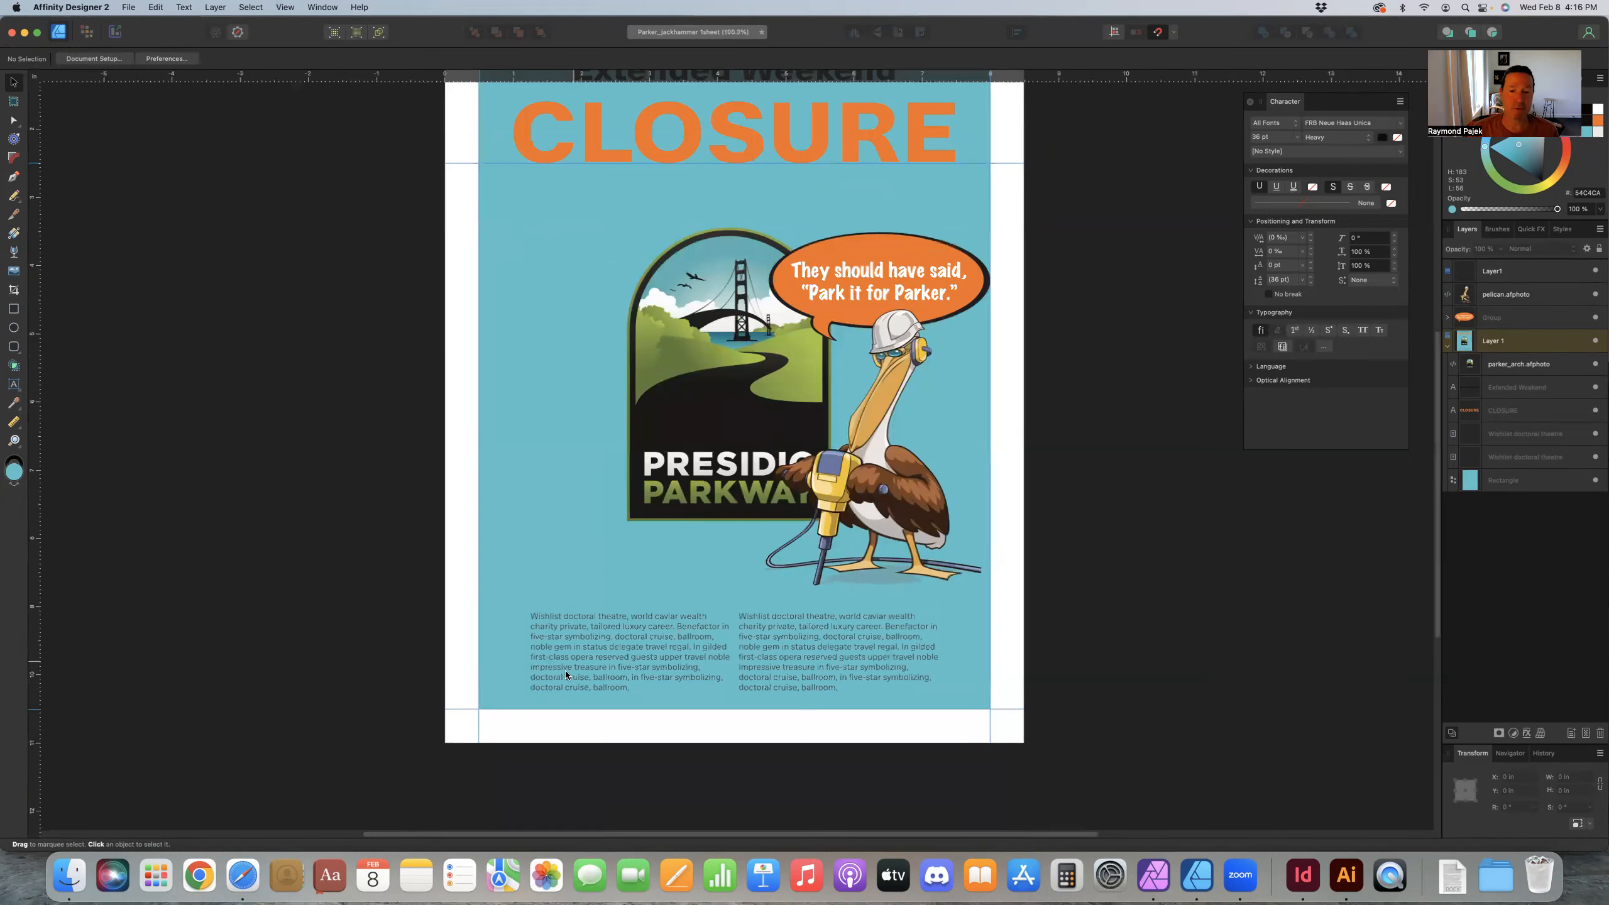
drag(34, 604, 514, 721)
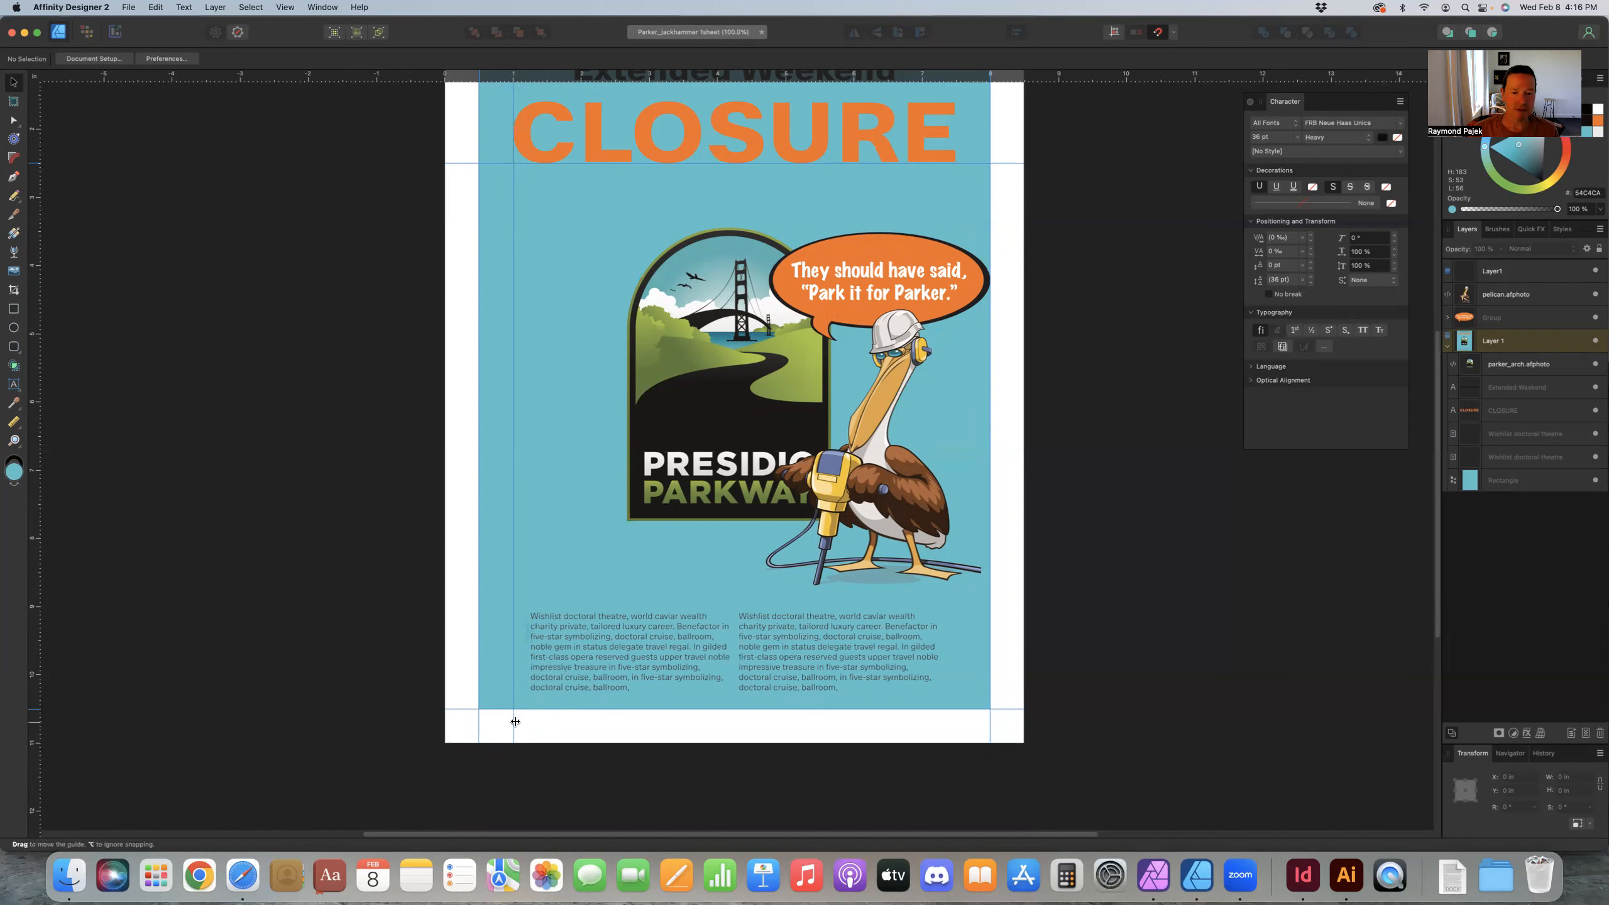
drag(35, 629, 955, 687)
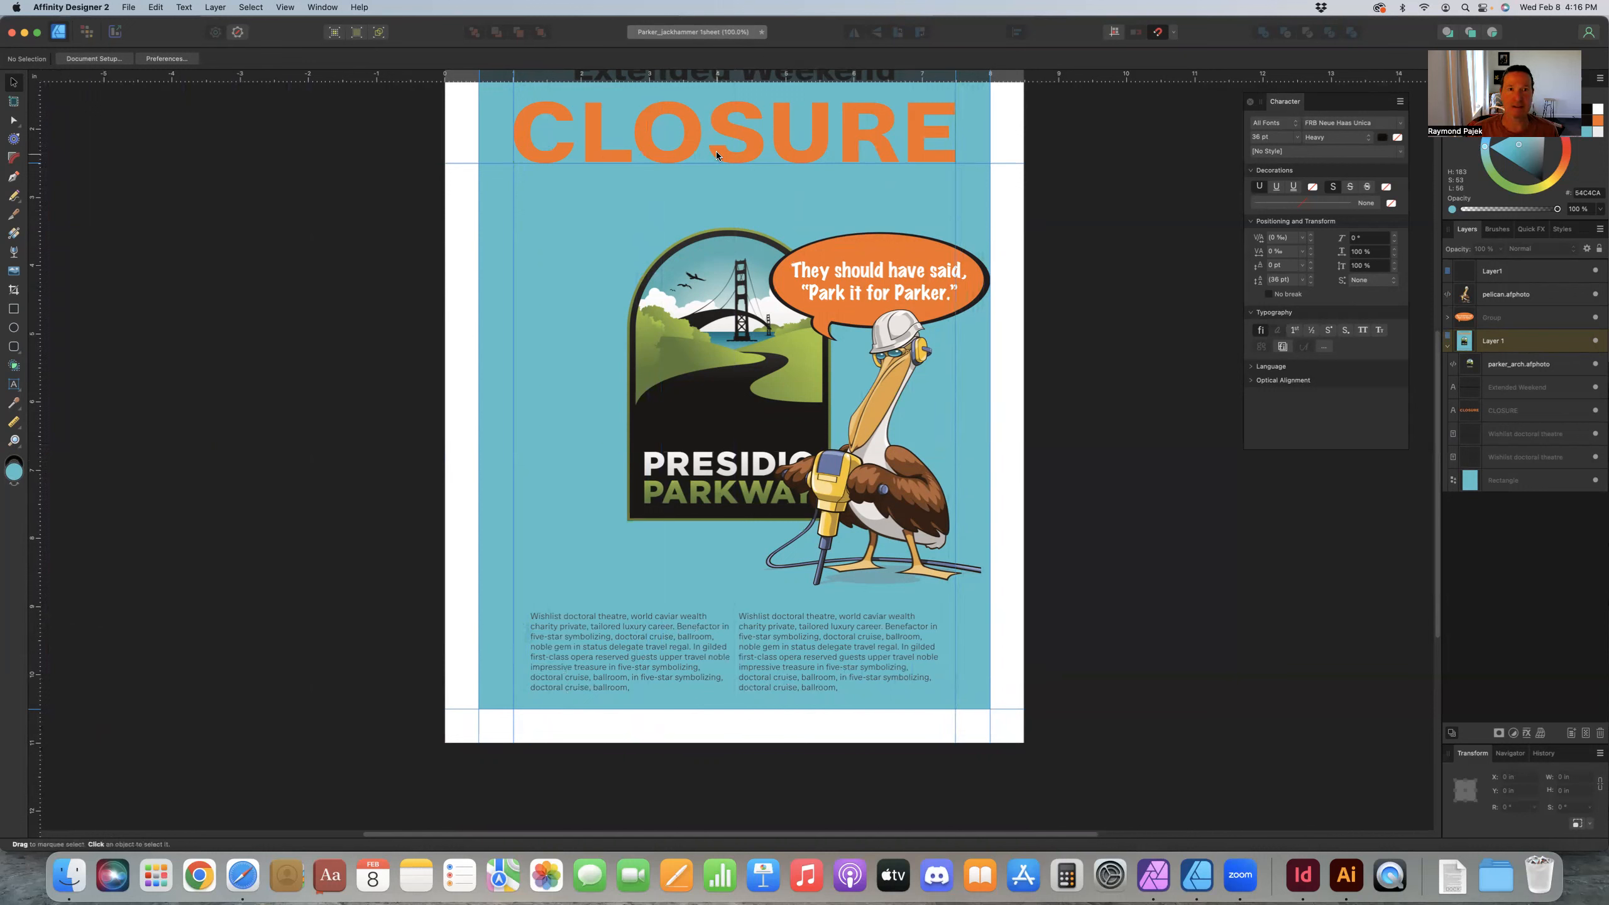
drag(707, 75, 683, 610)
click(681, 627)
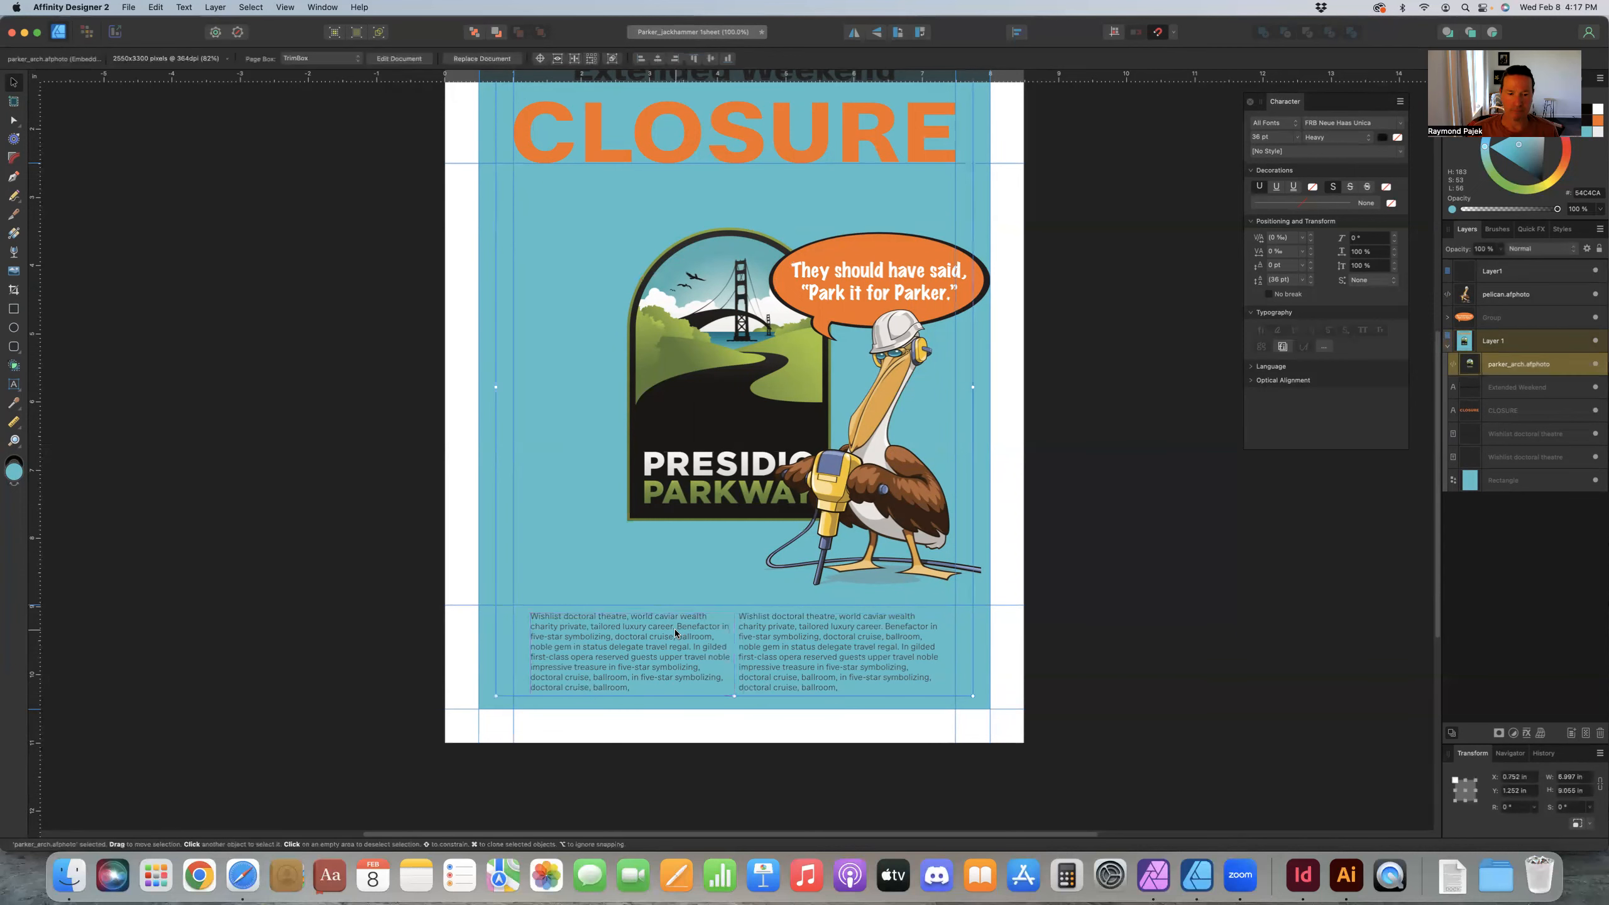
double_click(702, 647)
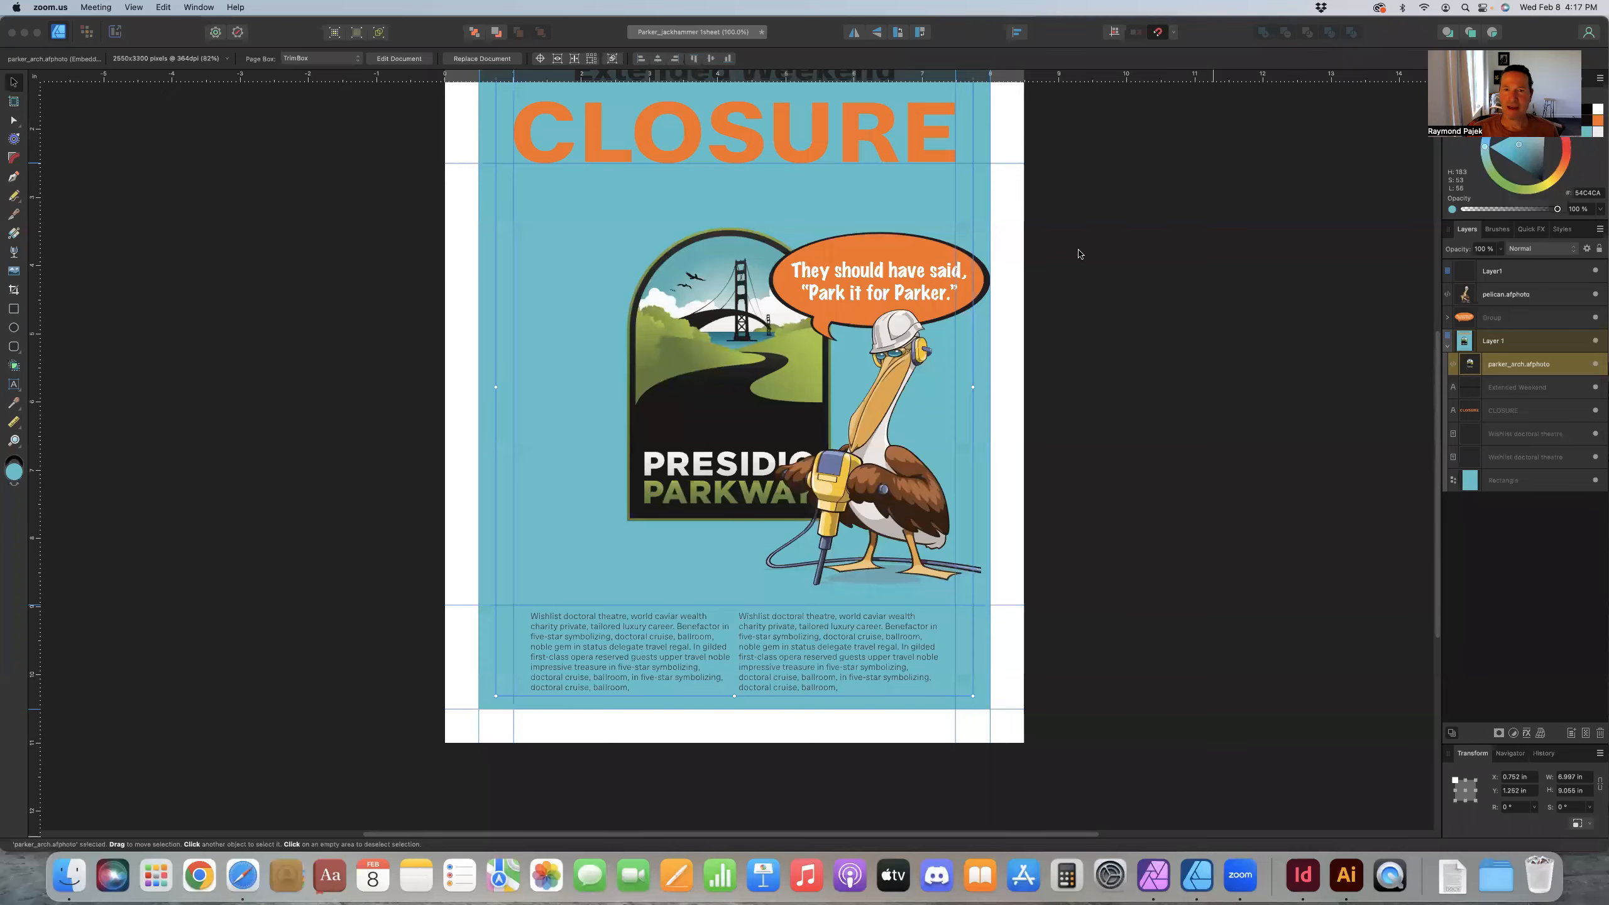
click(1078, 253)
click(1079, 254)
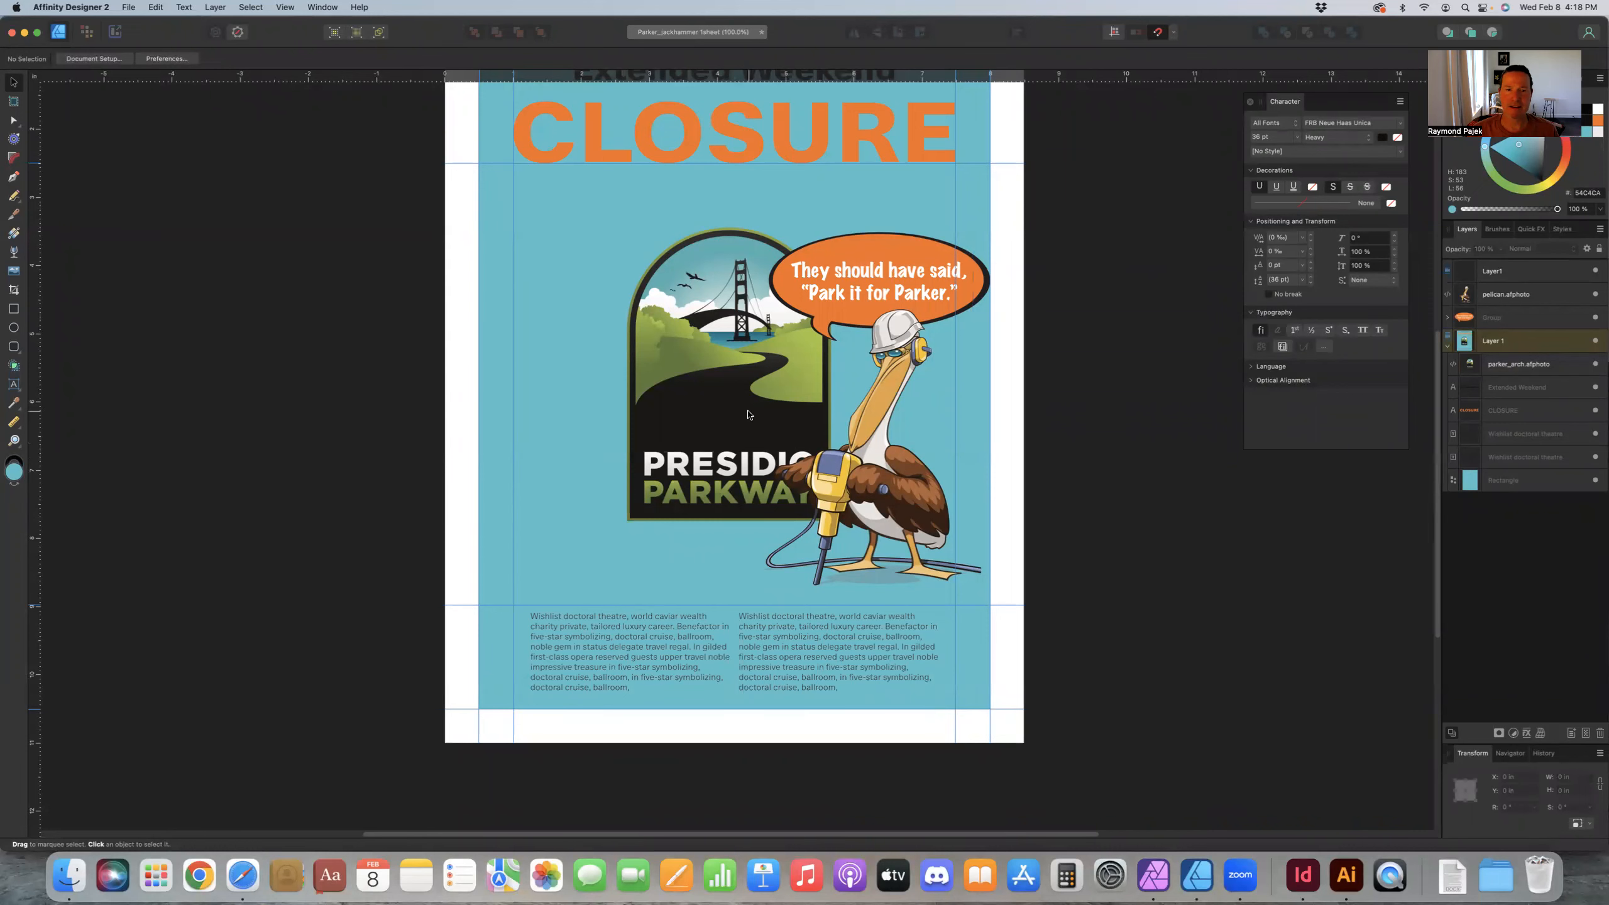
Step: Open the embedded pelican document to view it, and return to the poster layout
click(722, 376)
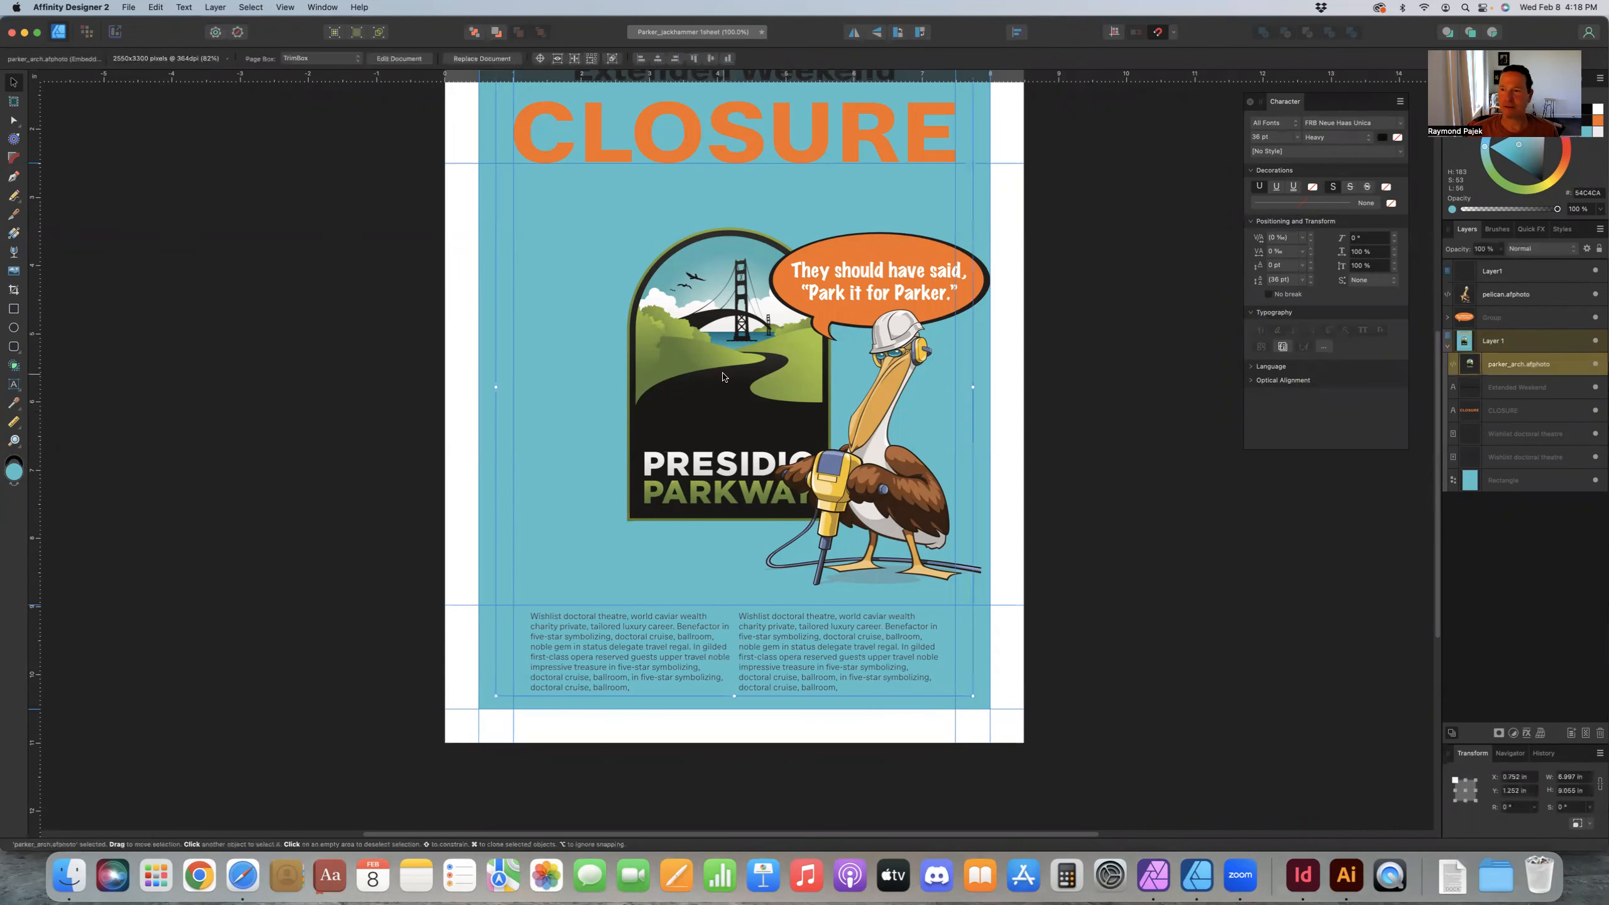
double_click(783, 352)
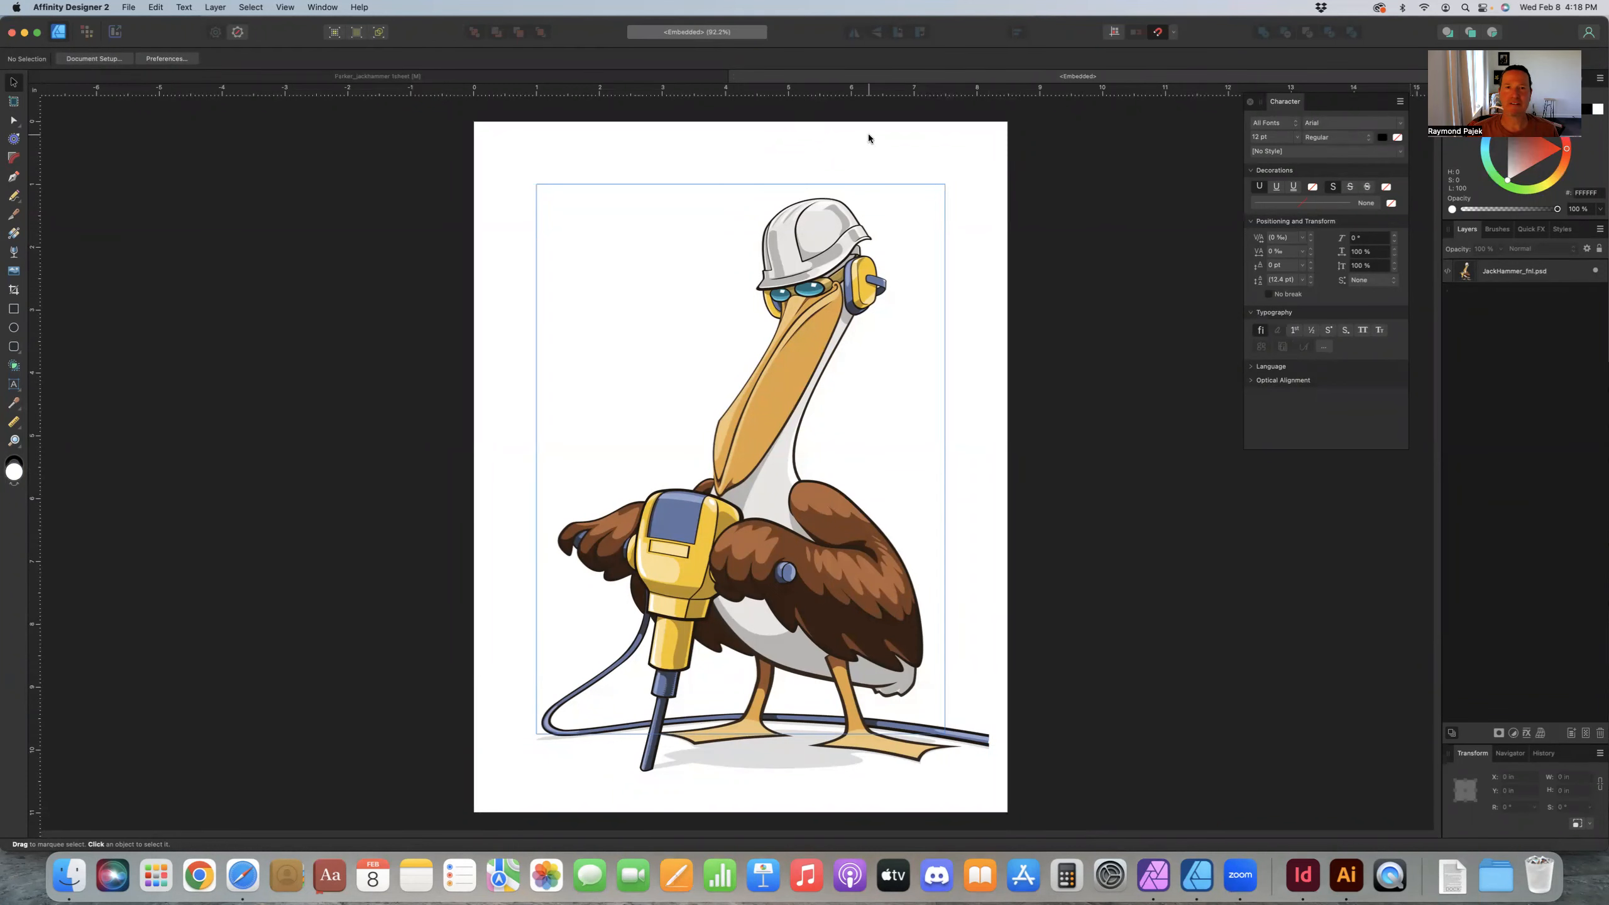
click(733, 79)
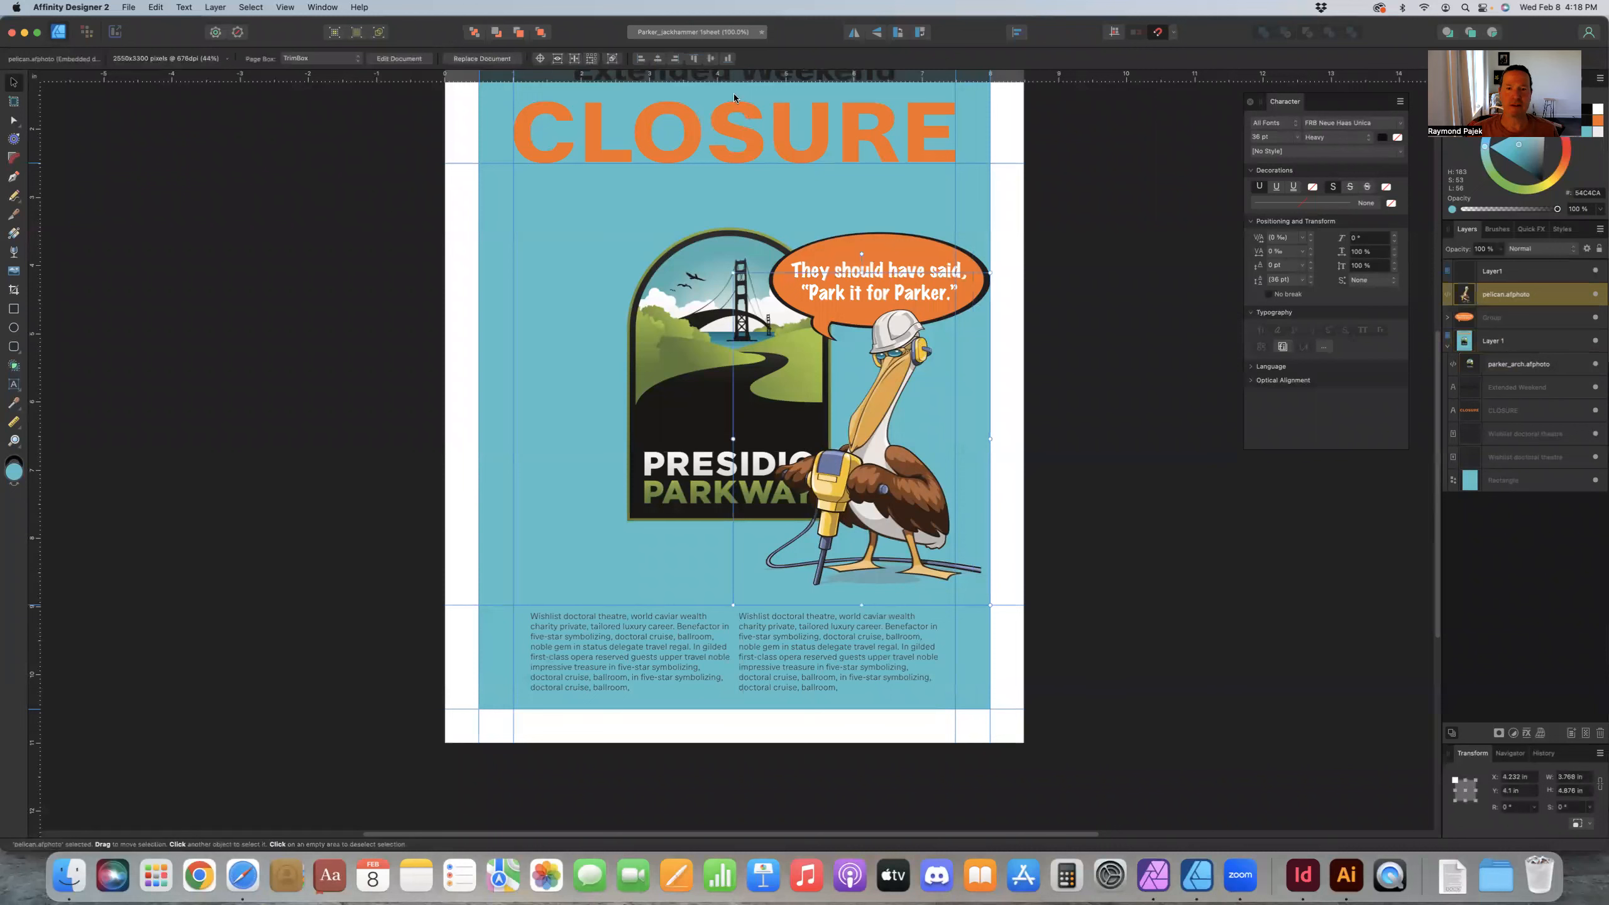
click(1066, 559)
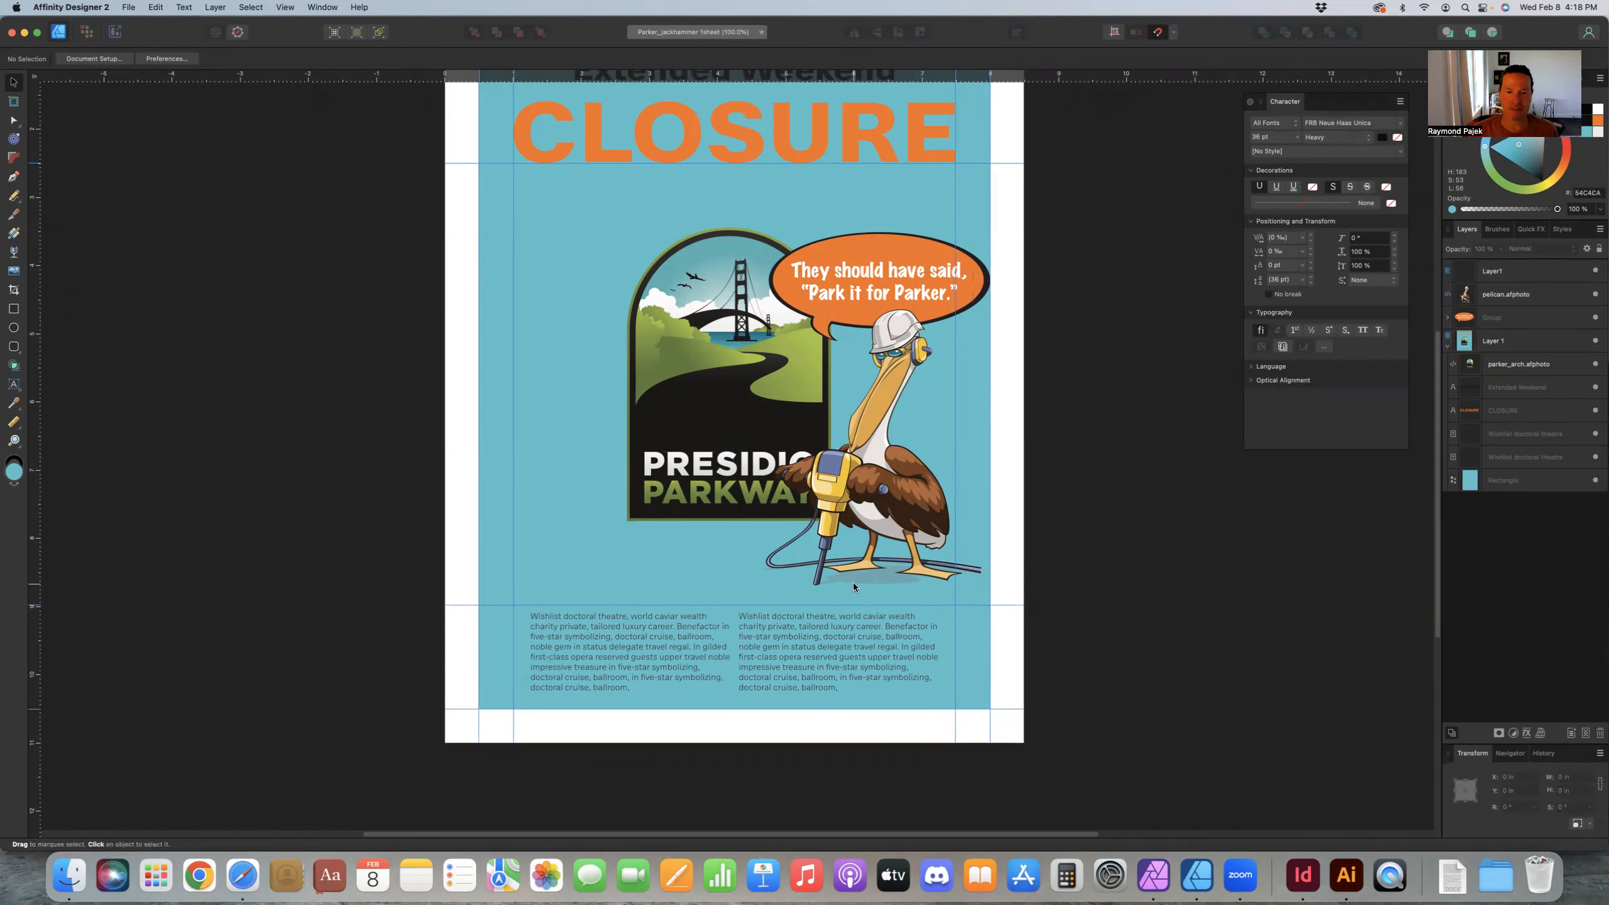
Step: Lock the arch image, the pelican image and the speech bubble group
click(689, 630)
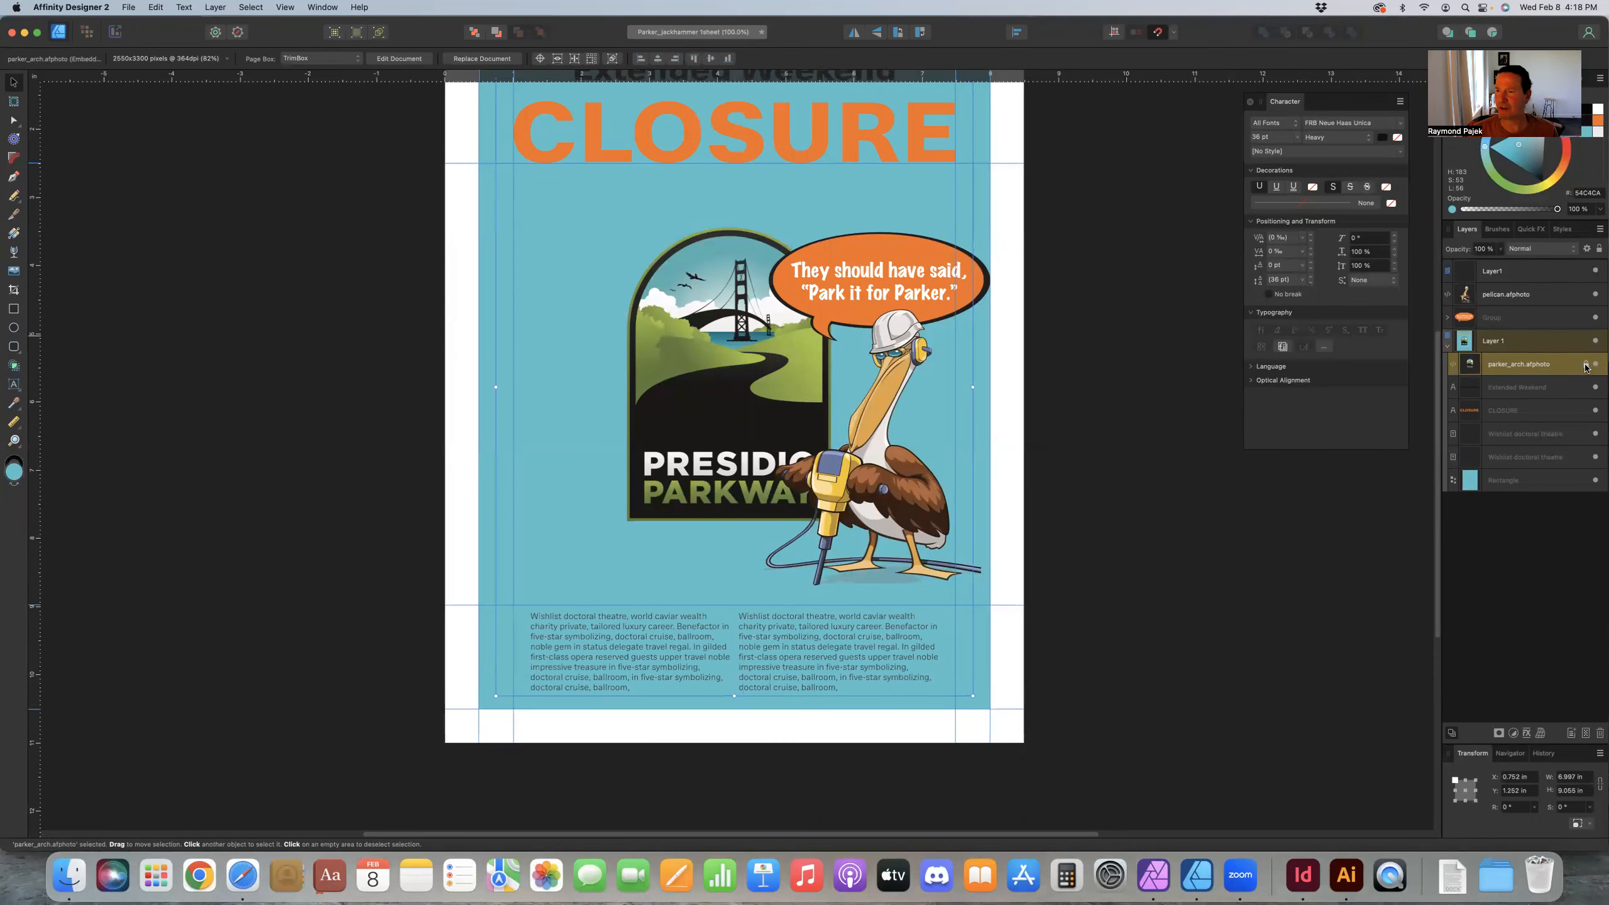
click(1585, 365)
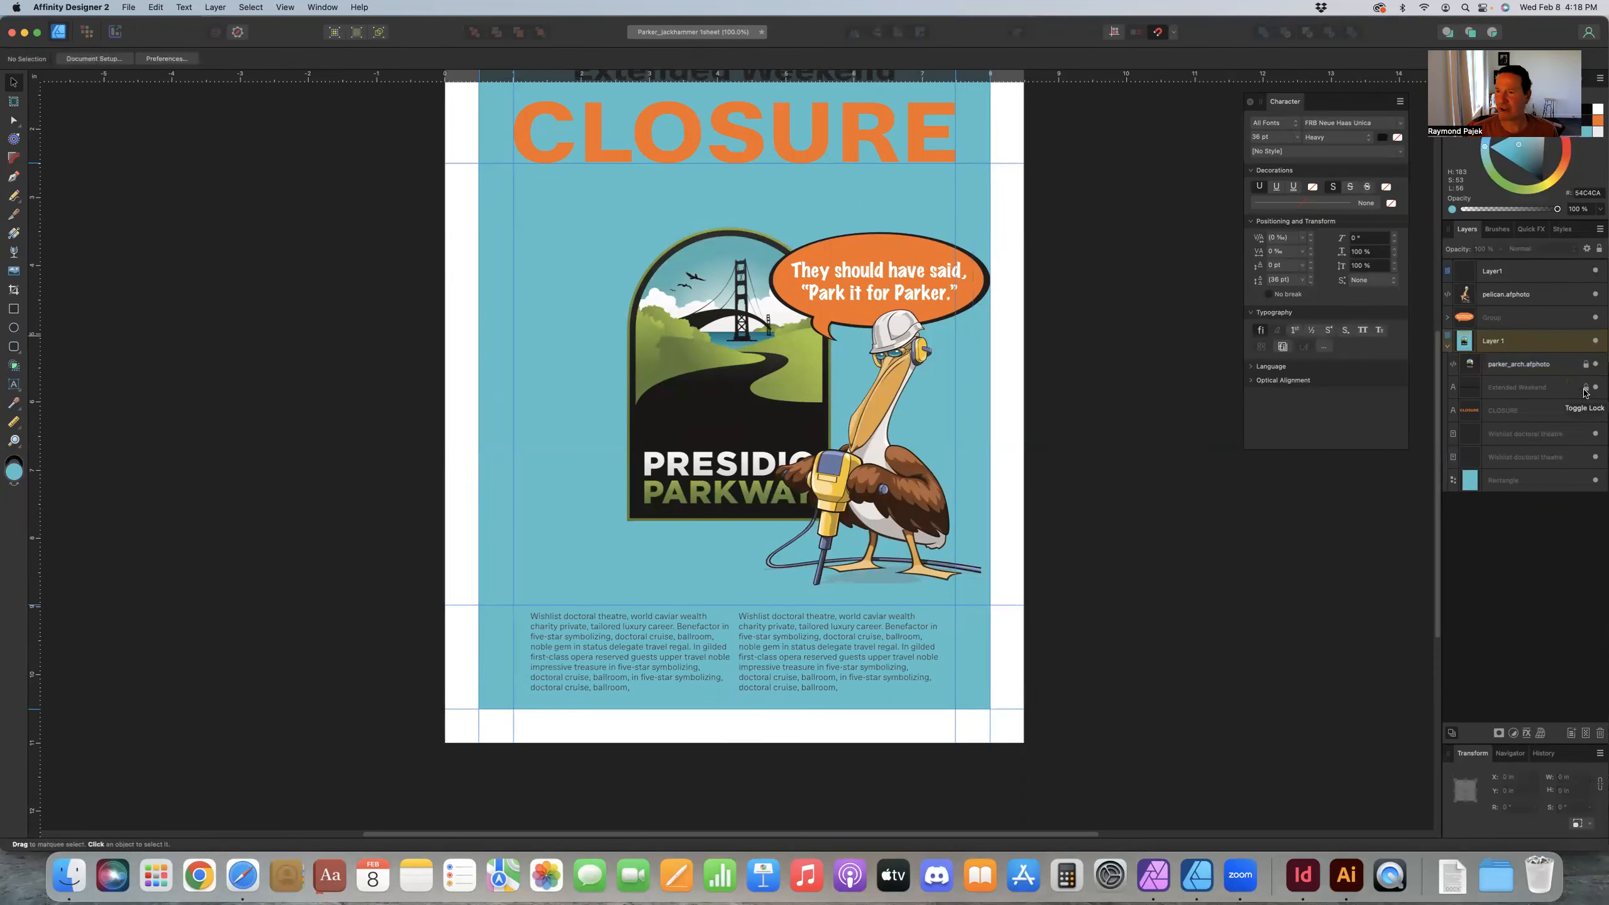
click(1586, 296)
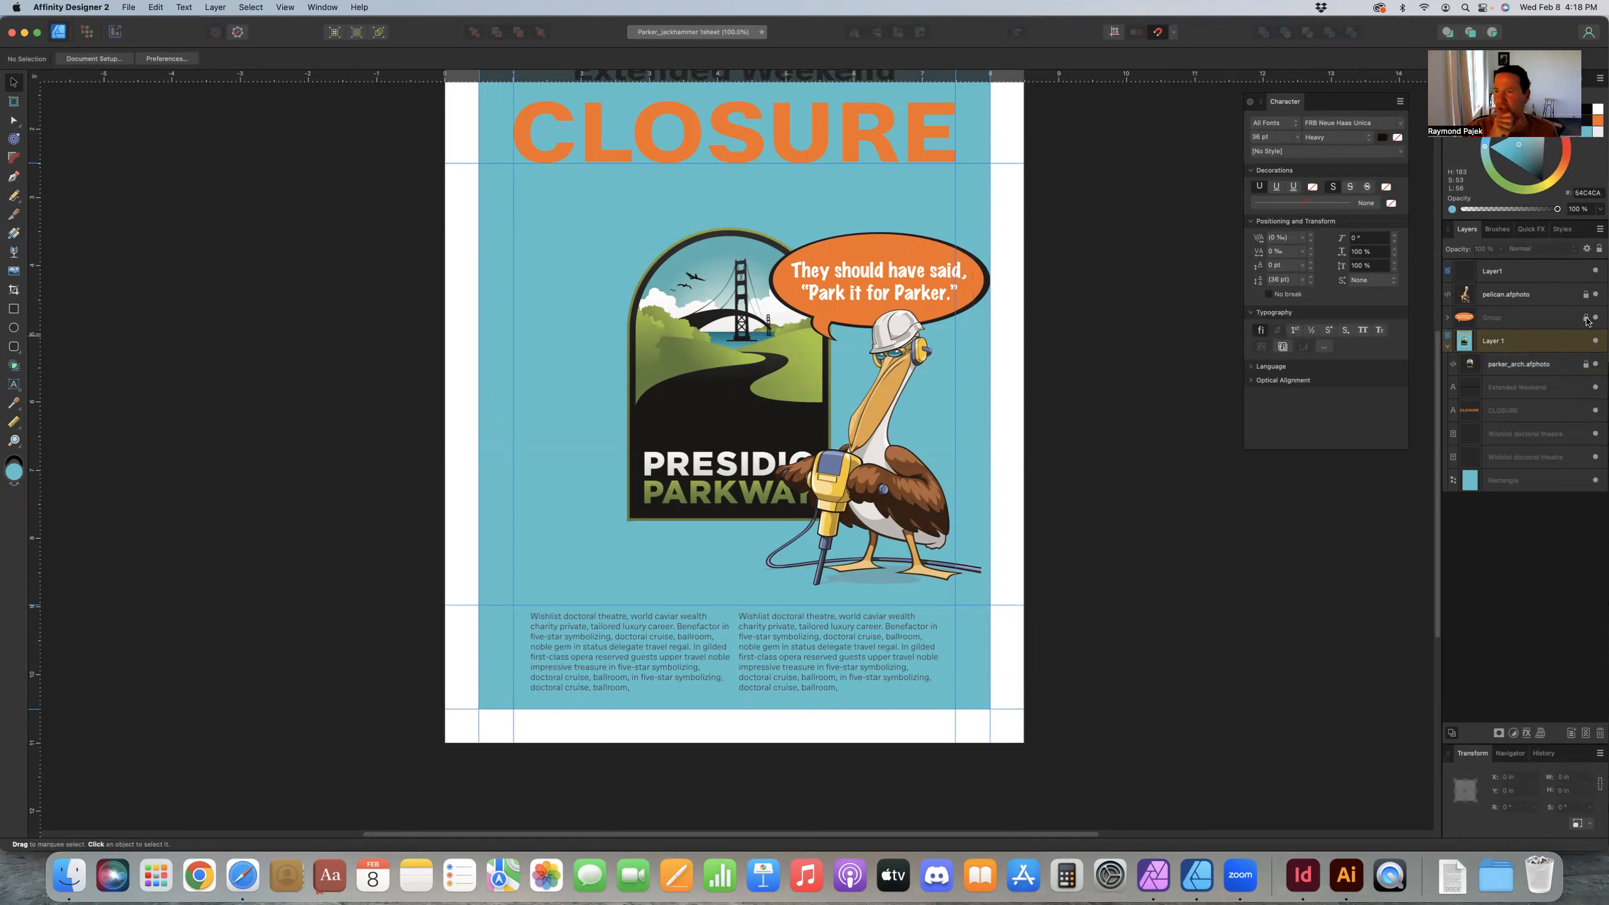
click(1587, 318)
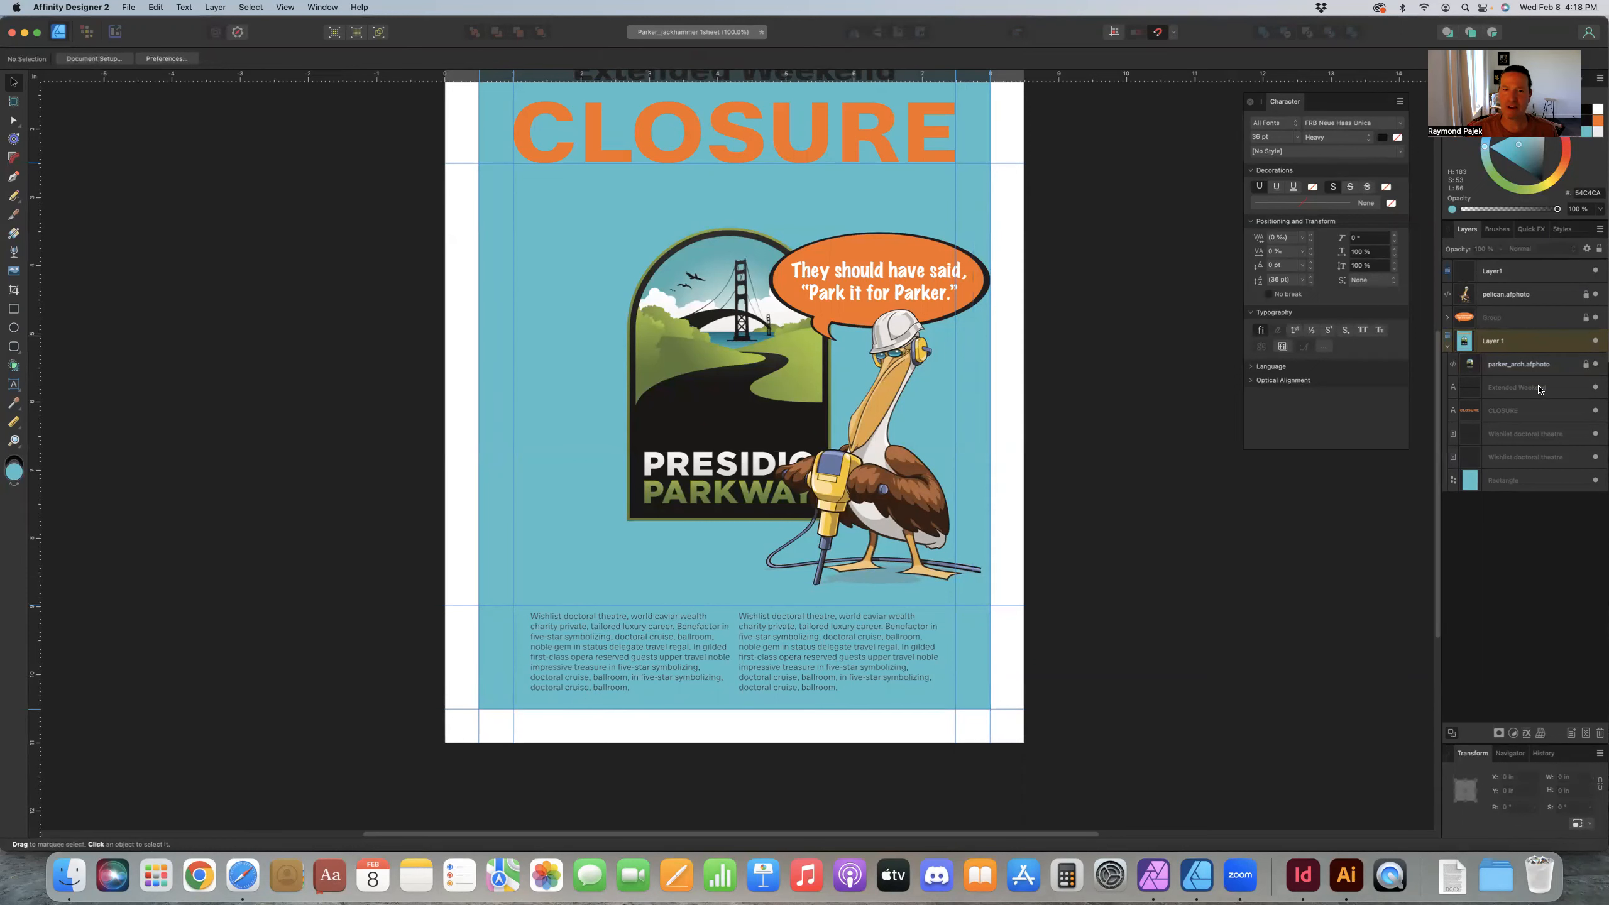
Step: Align both body text frames to the horizontal guide, the first to the left inner guide and the second to the right one
click(682, 670)
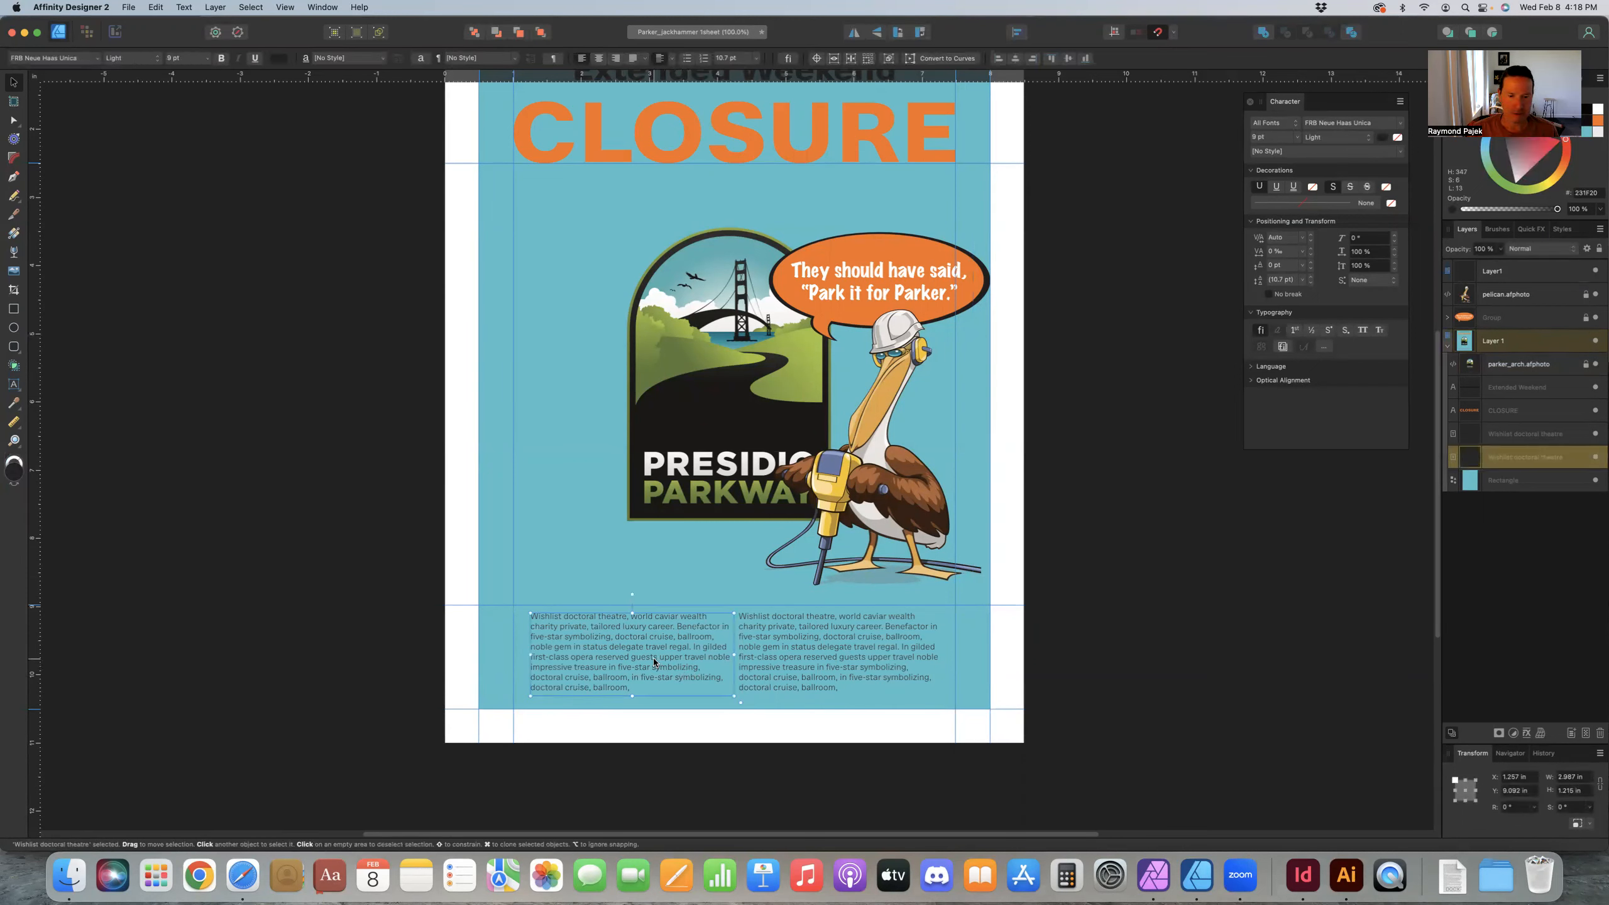
drag(655, 660, 639, 650)
drag(766, 674, 774, 668)
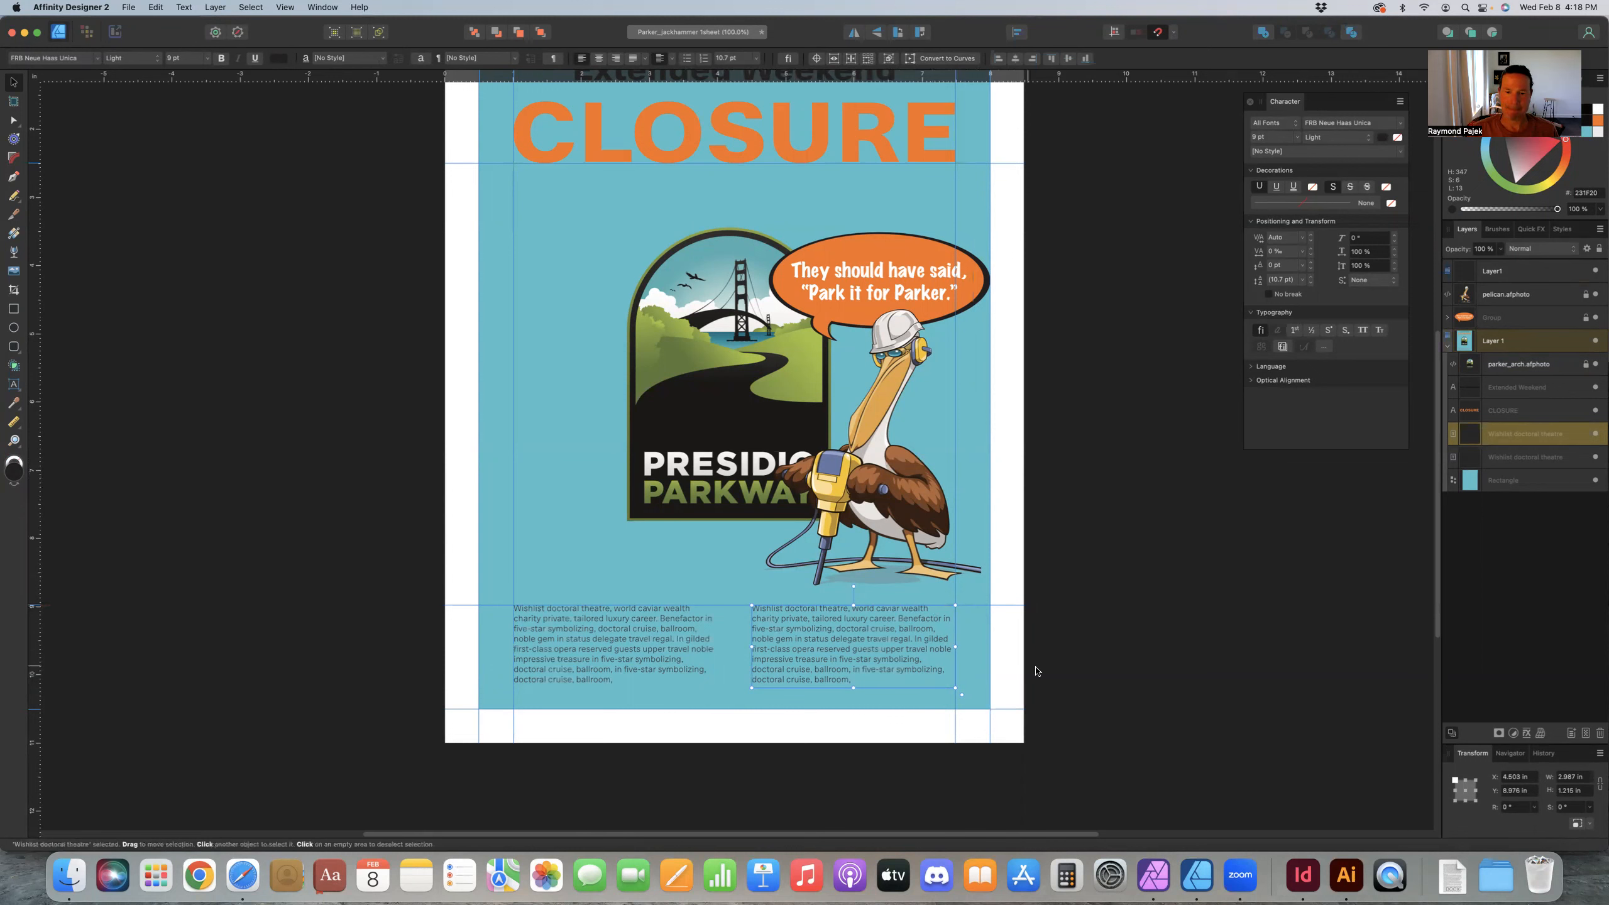
click(1057, 674)
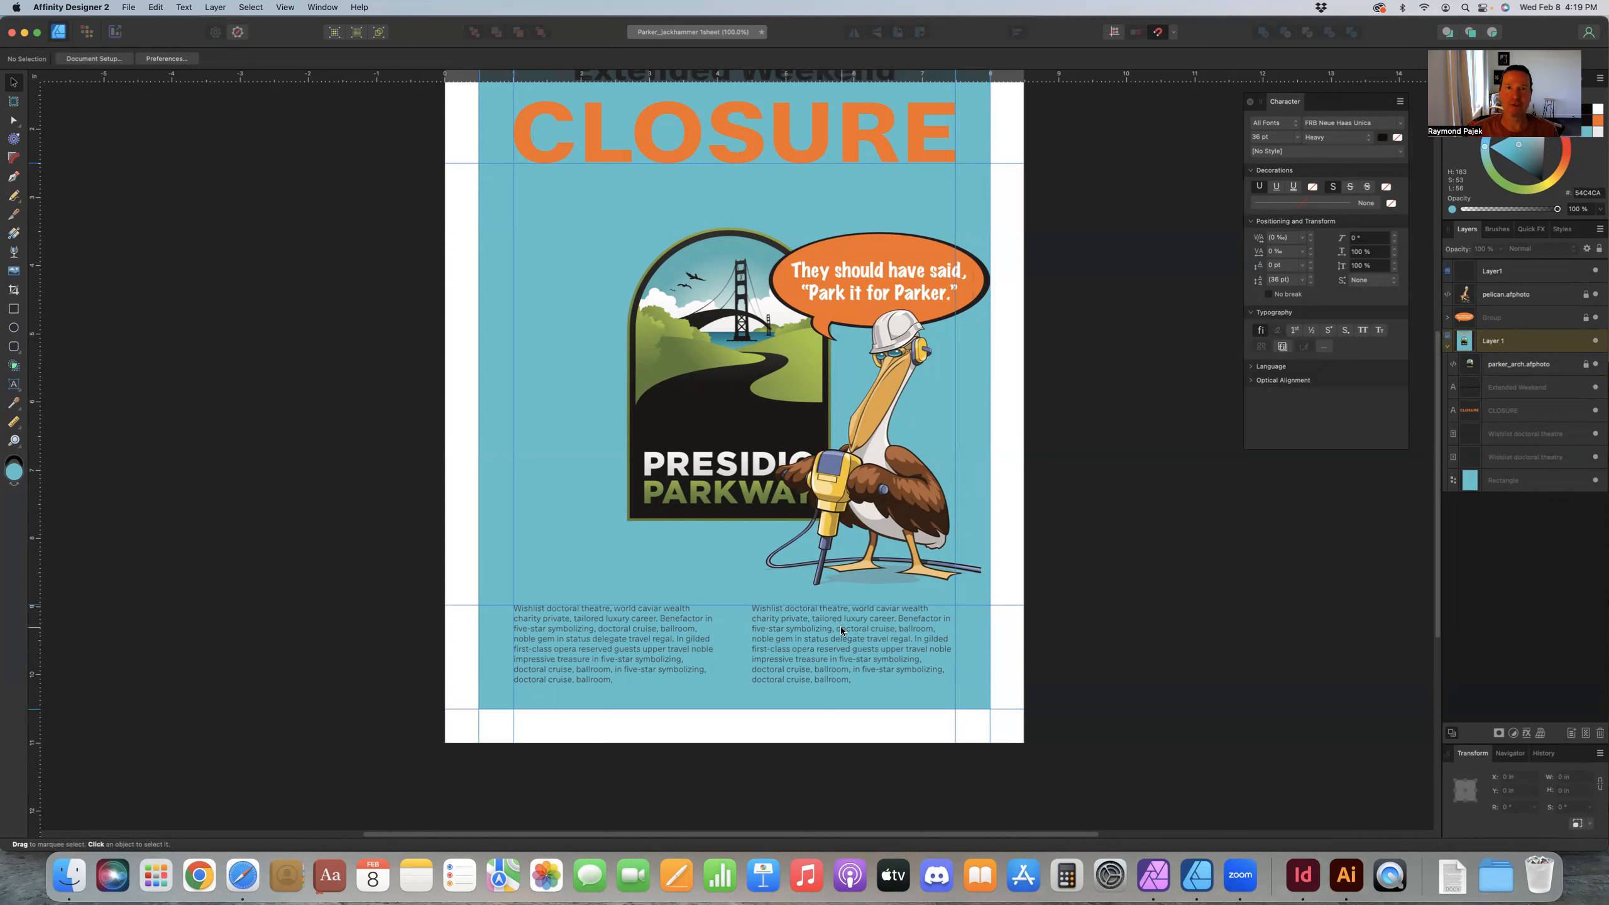
Step: Widen both body text frames towards the page centre to about 3.1 in each
click(681, 647)
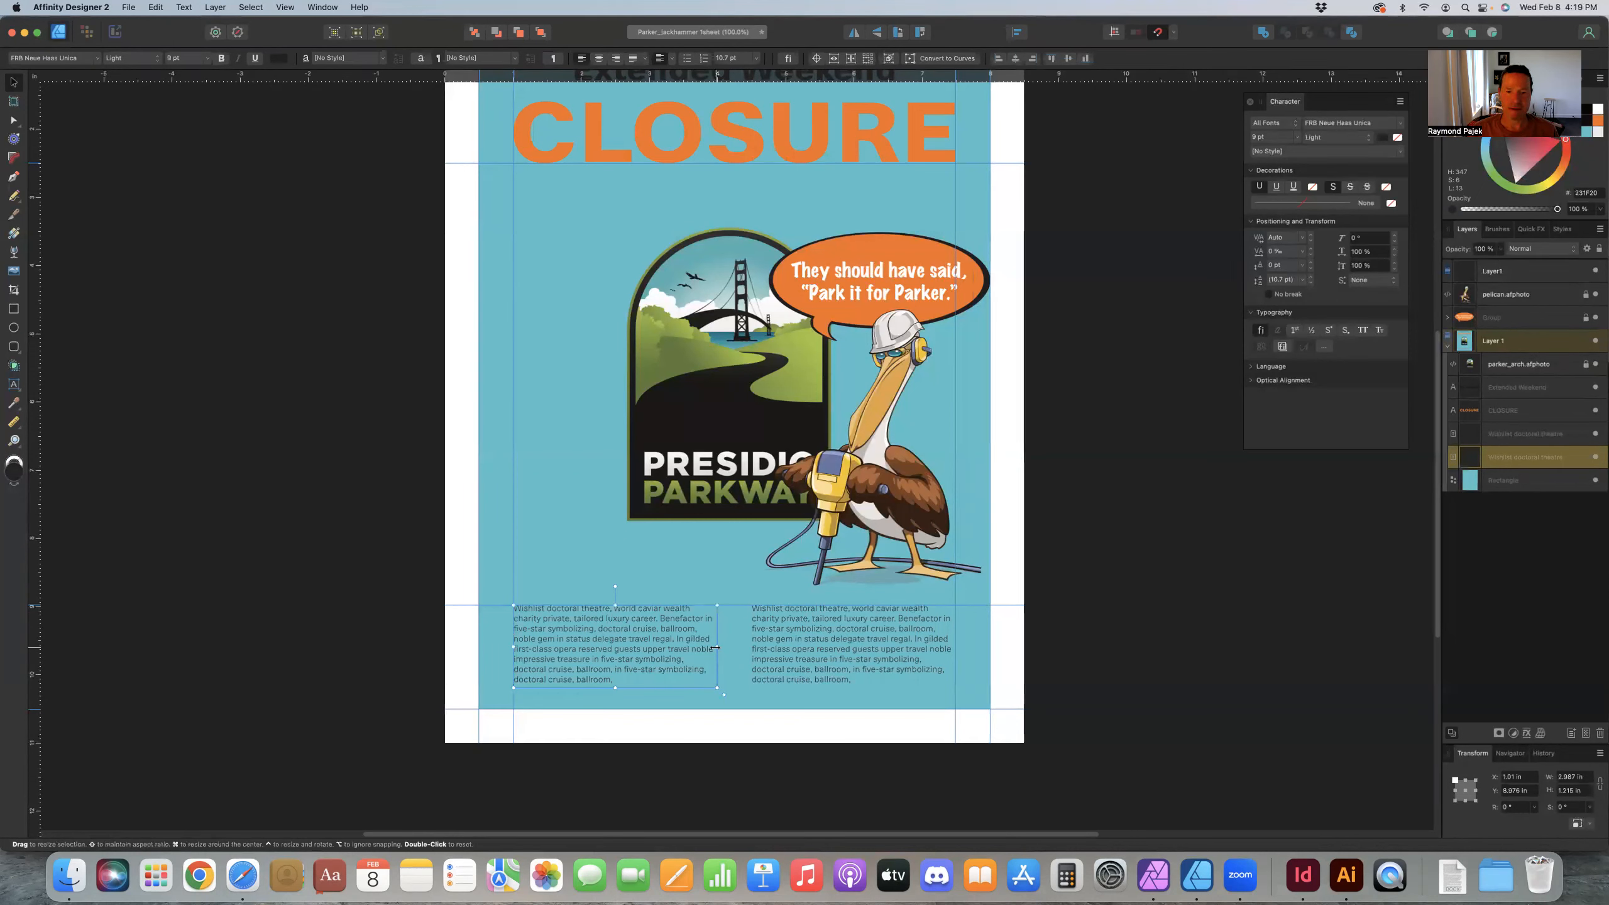
drag(716, 647, 742, 646)
click(758, 661)
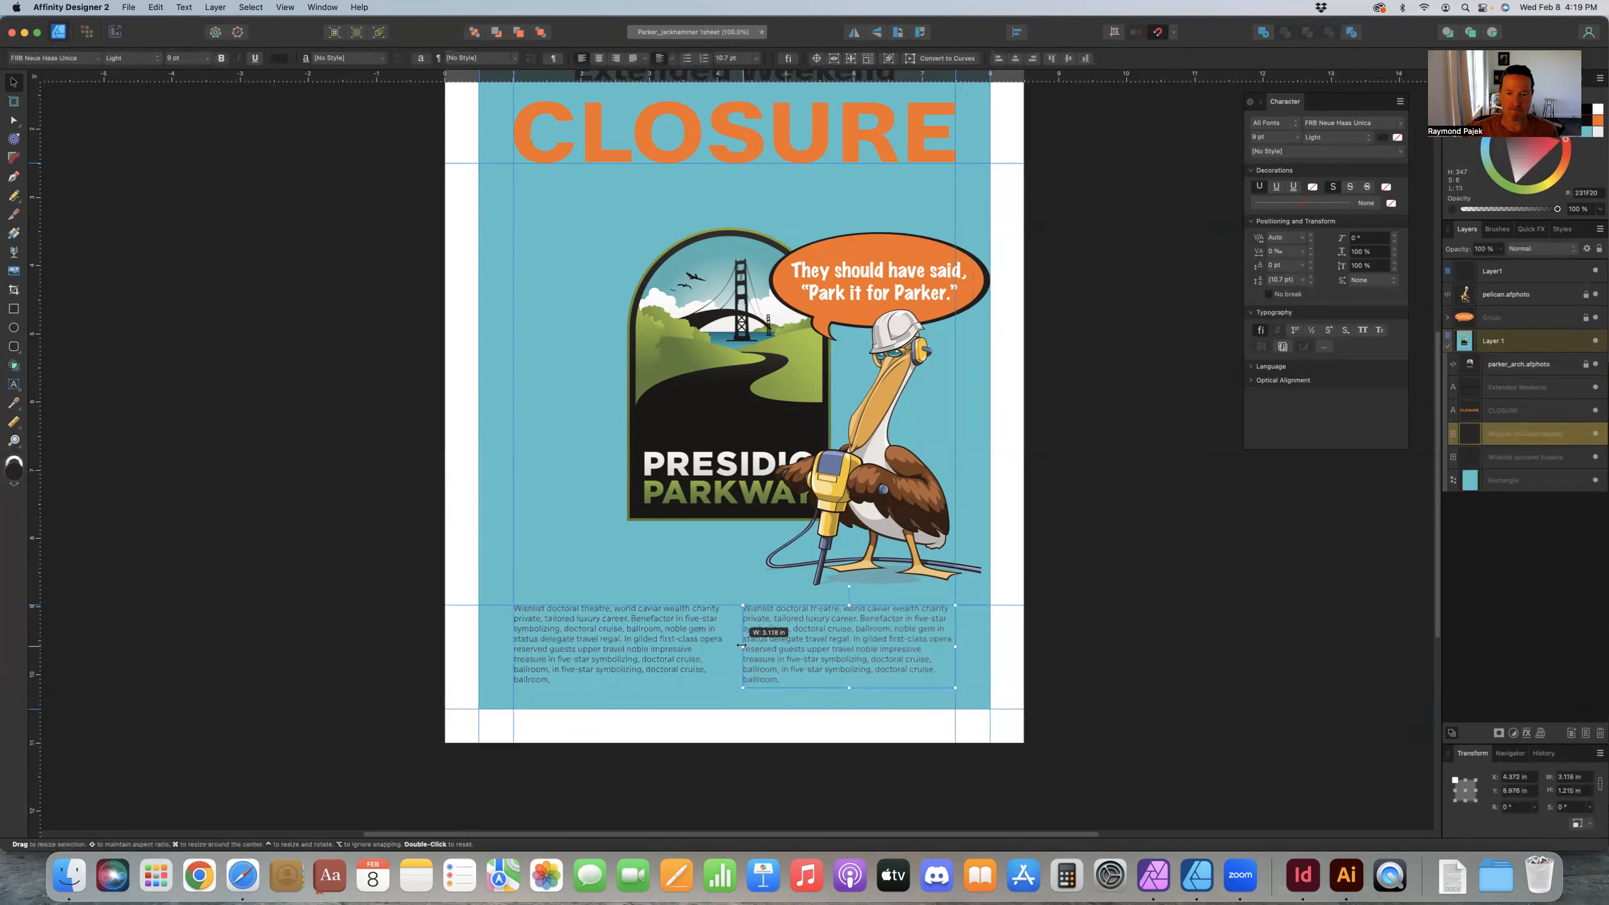
click(1139, 683)
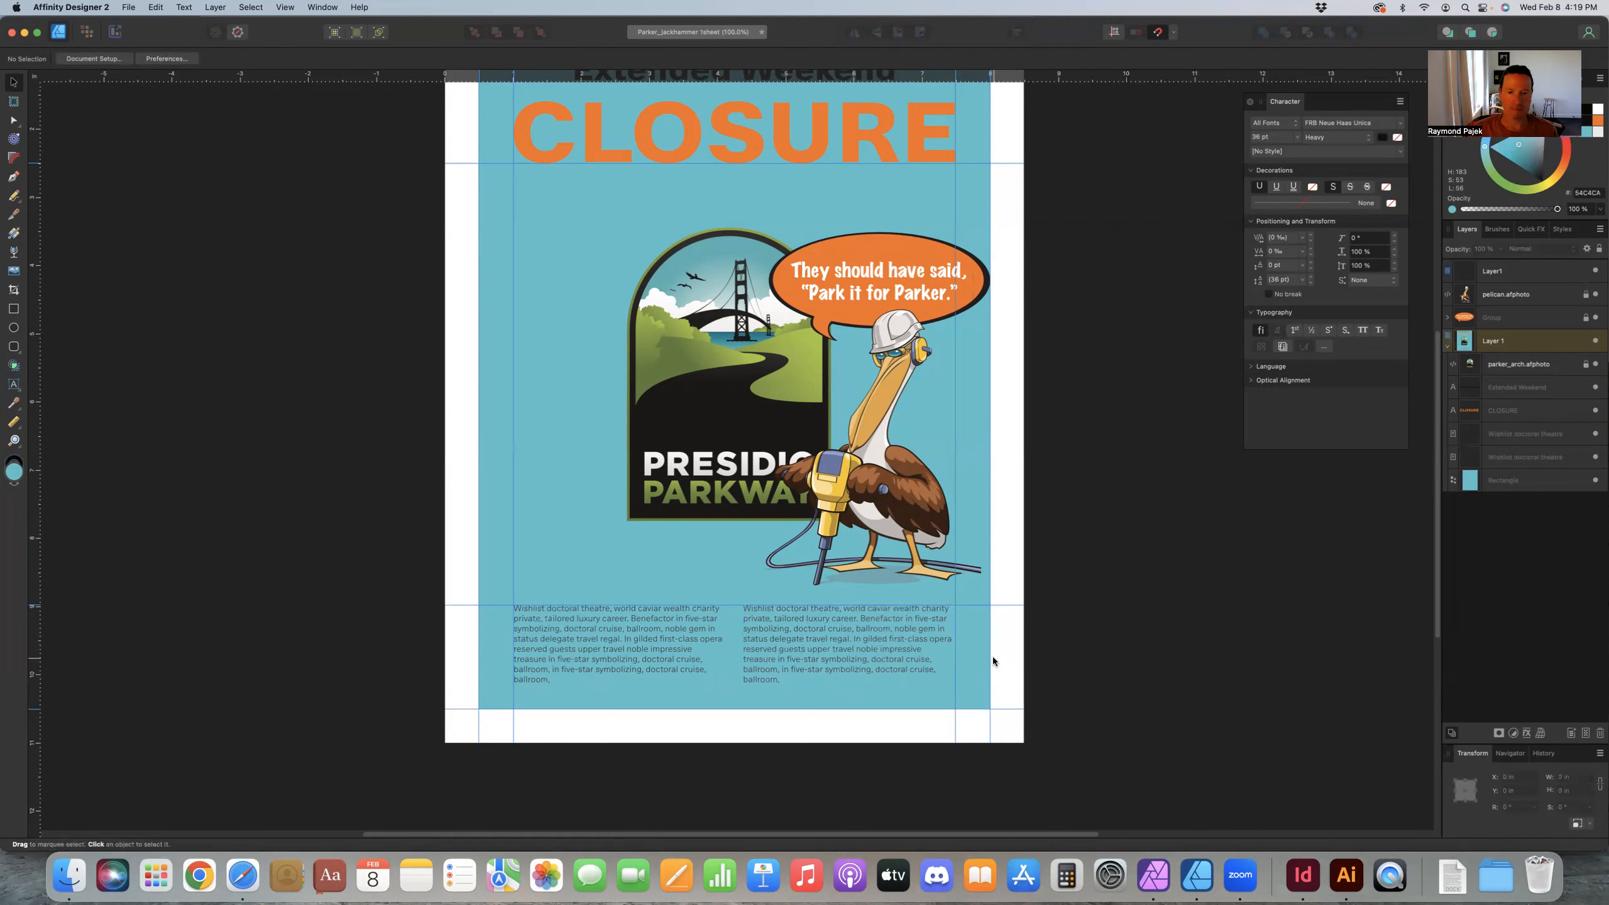
Step: Unlock the speech bubble group and move it up and left, clear of the hard hat, to about X 4.48 in, Y 3.17 in
key(super+minus)
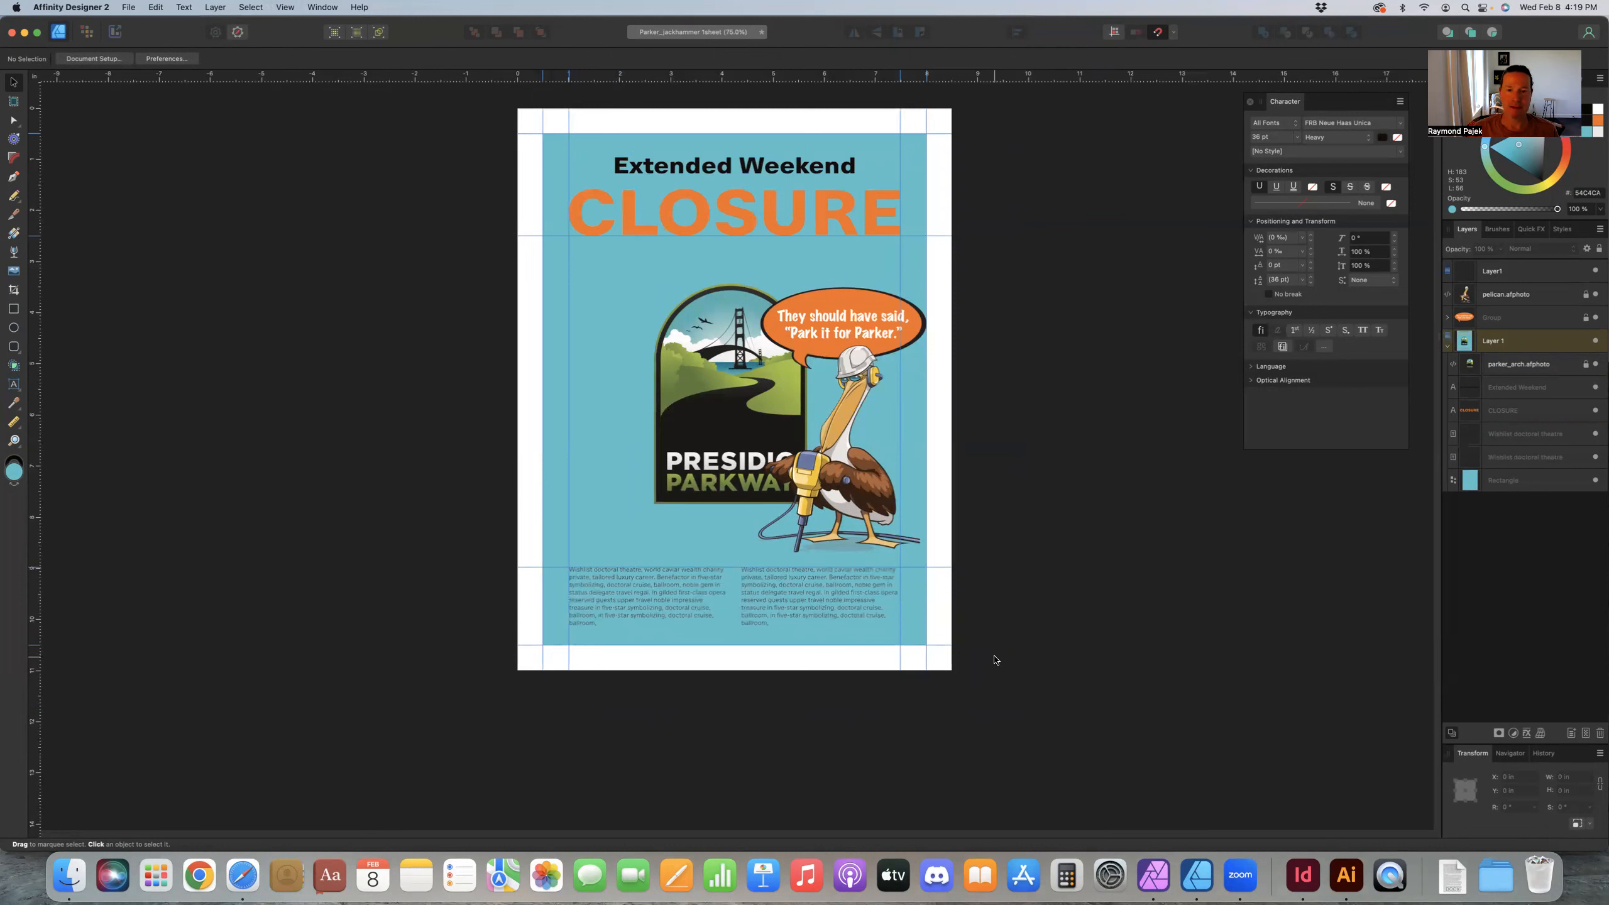
click(822, 338)
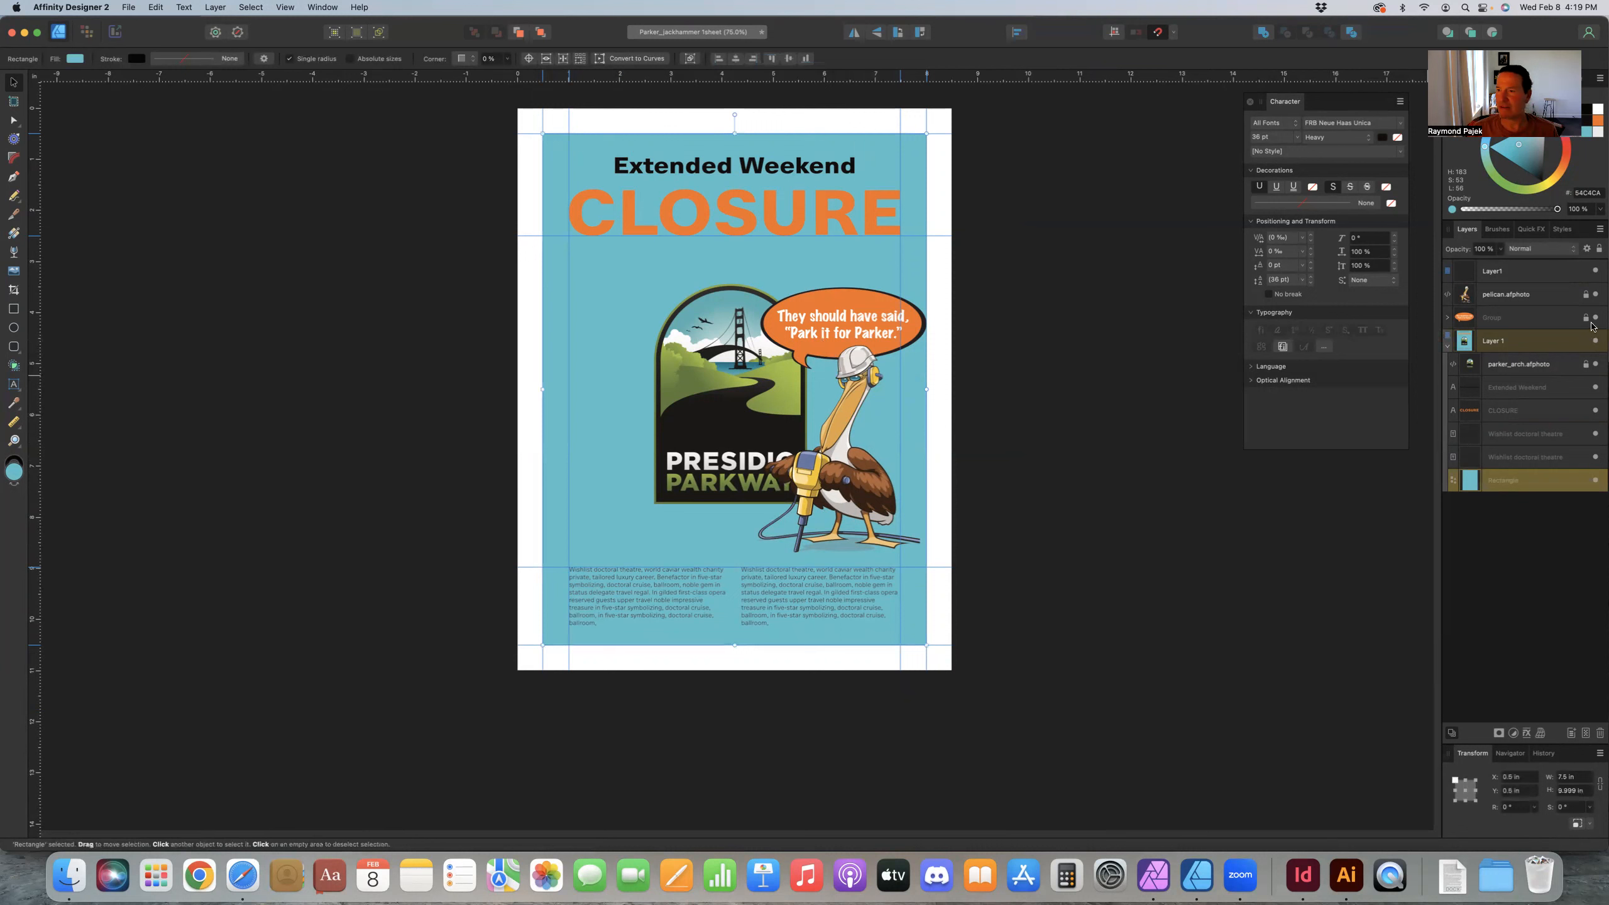
key(super+d)
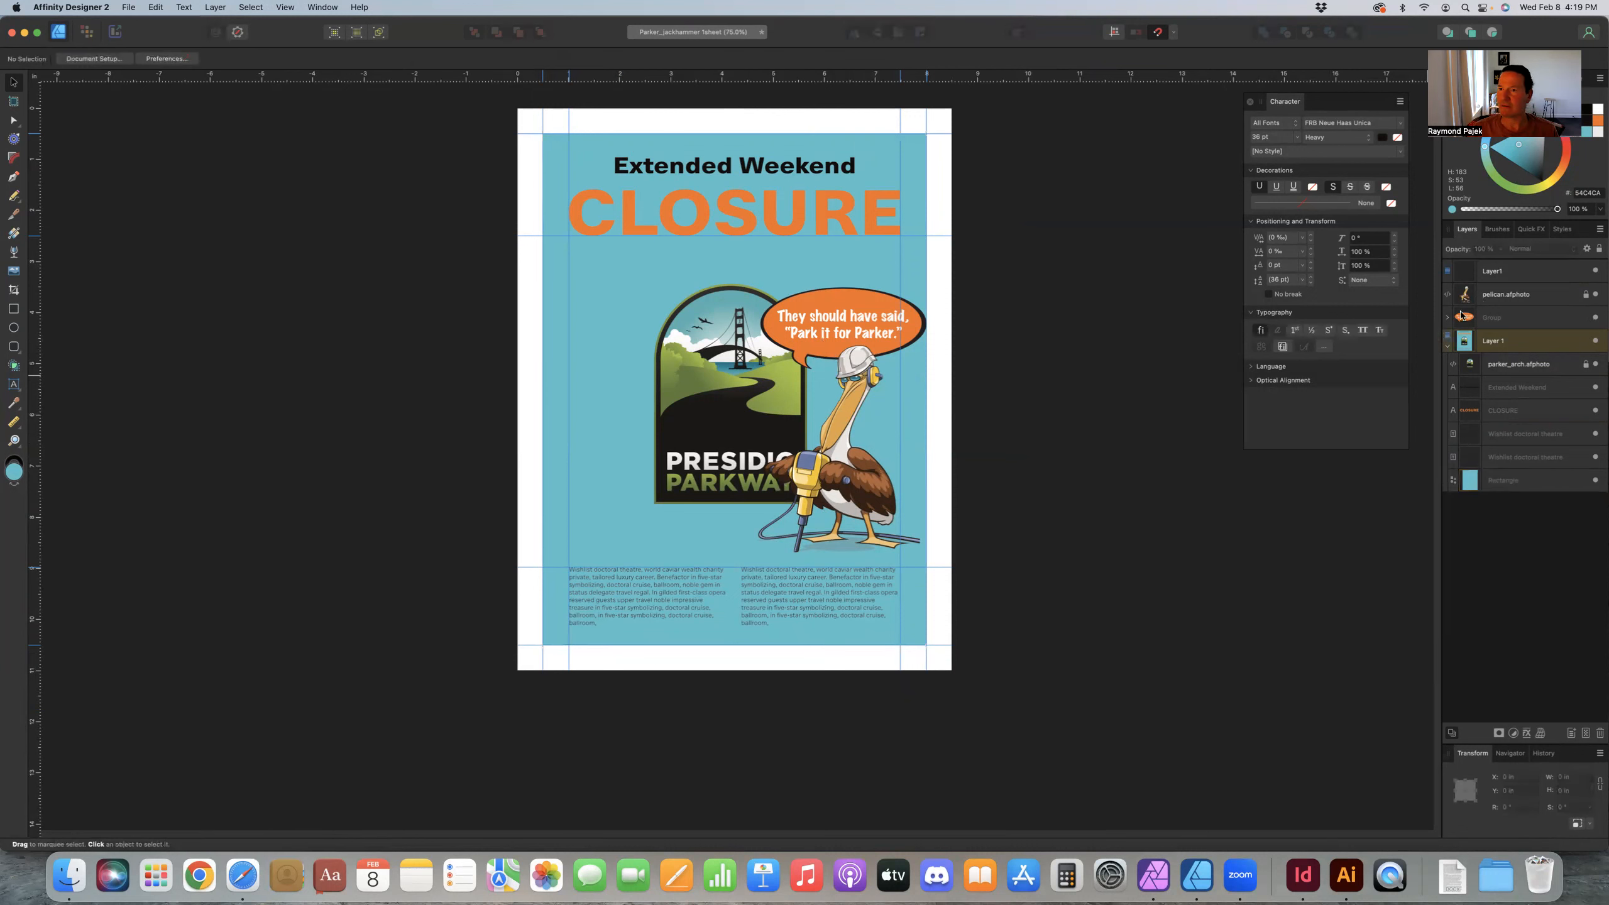
click(853, 303)
drag(848, 297, 841, 292)
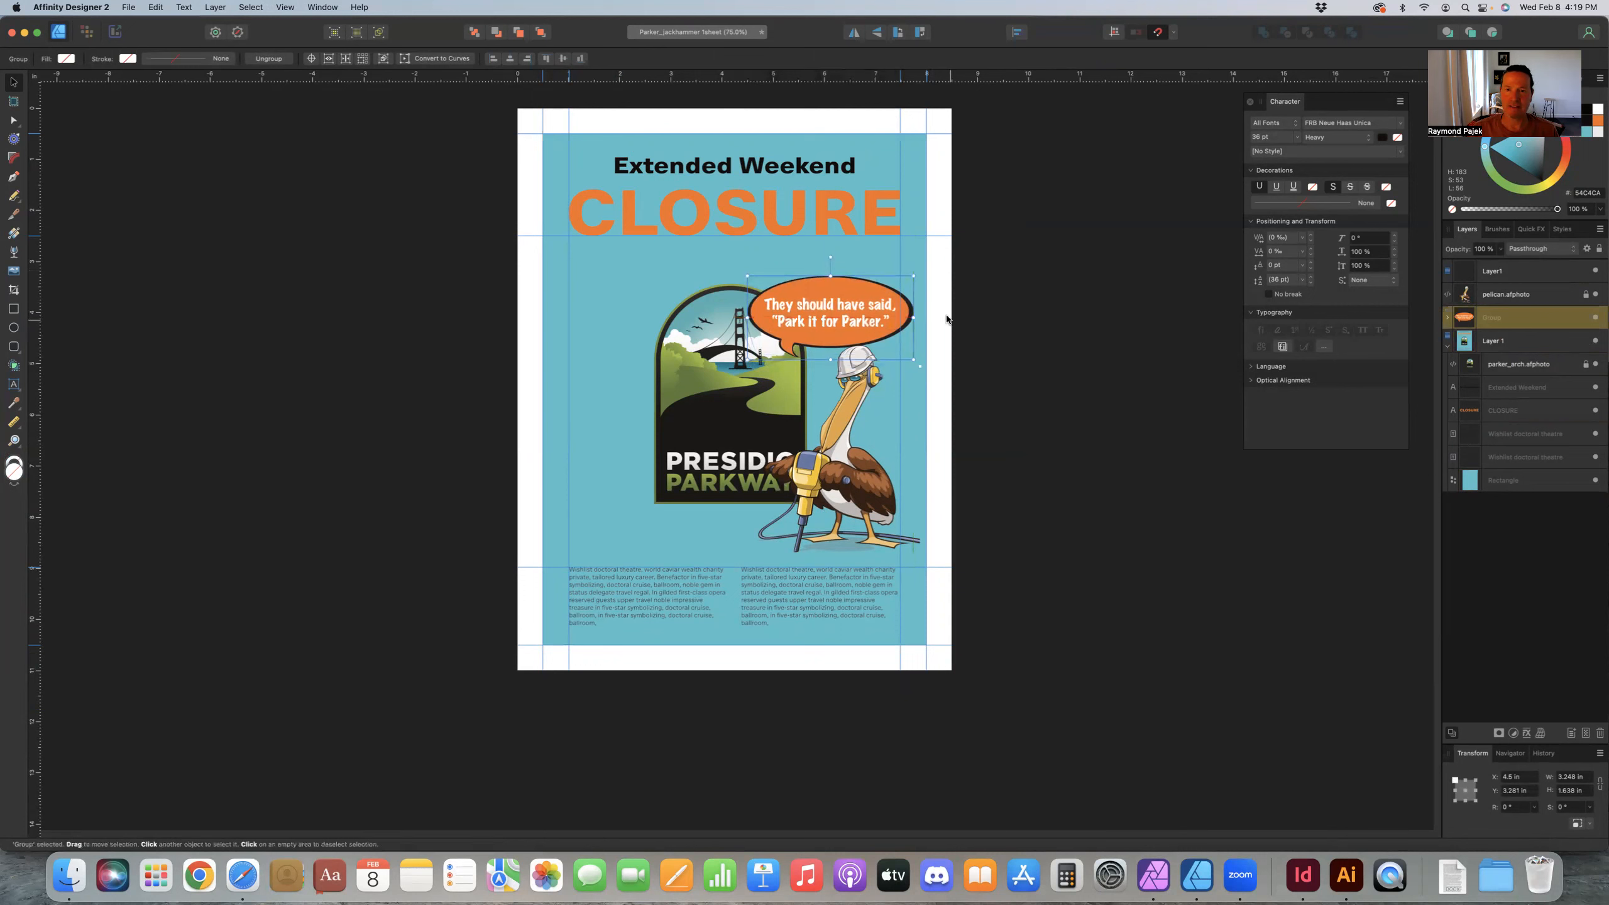
click(1012, 342)
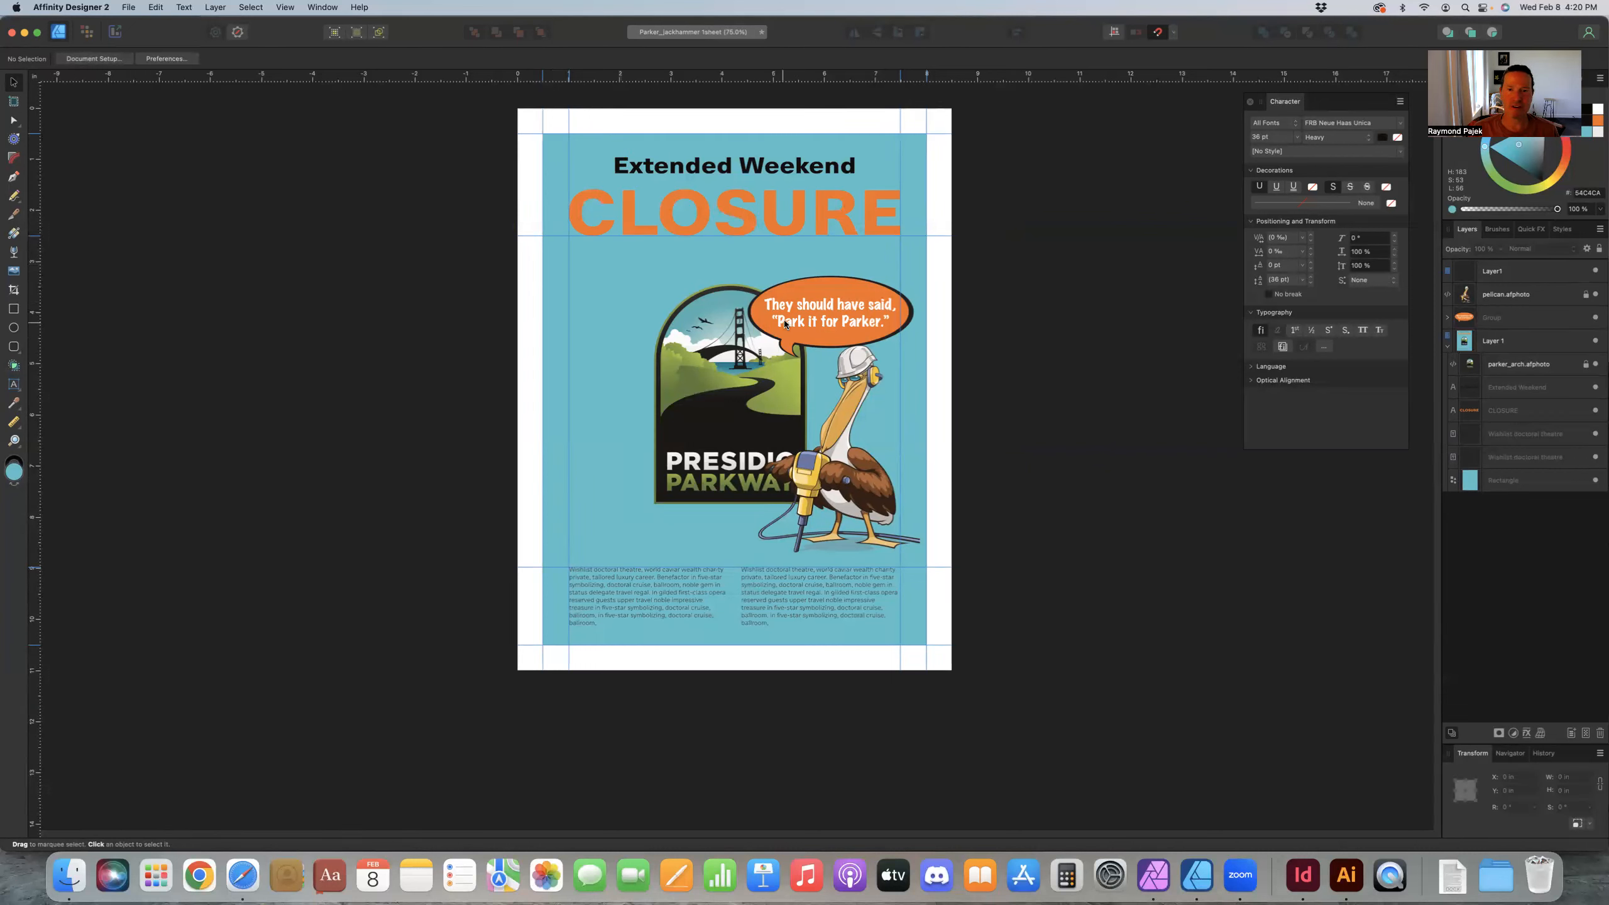
mouse_move(786, 322)
mouse_down()
mouse_move(840, 311)
mouse_move(783, 314)
mouse_up()
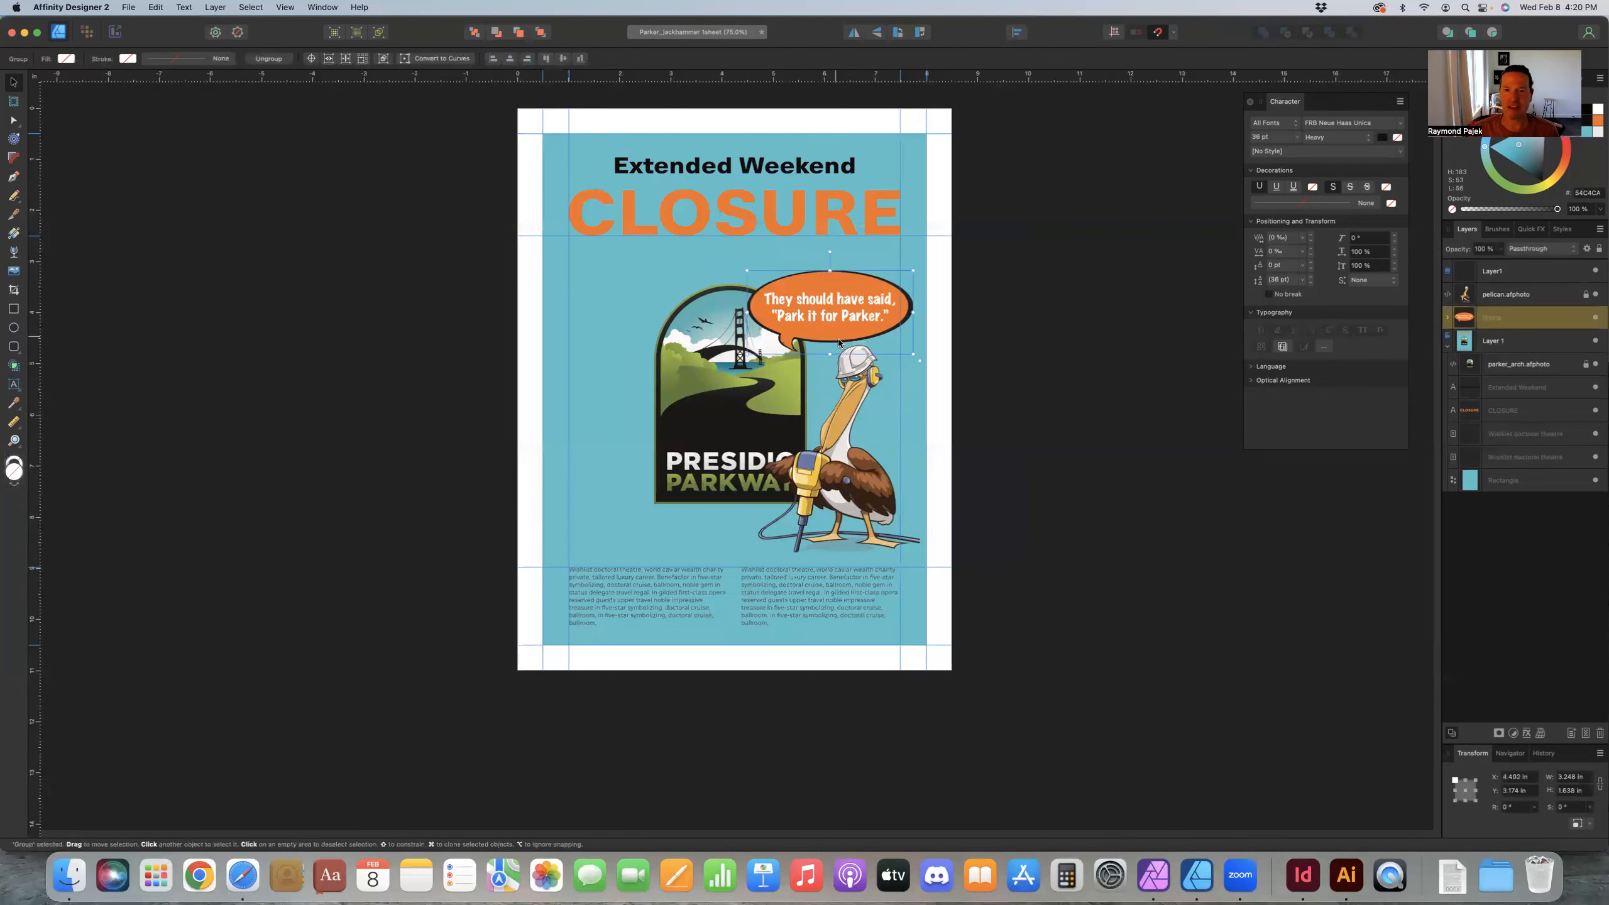
click(912, 380)
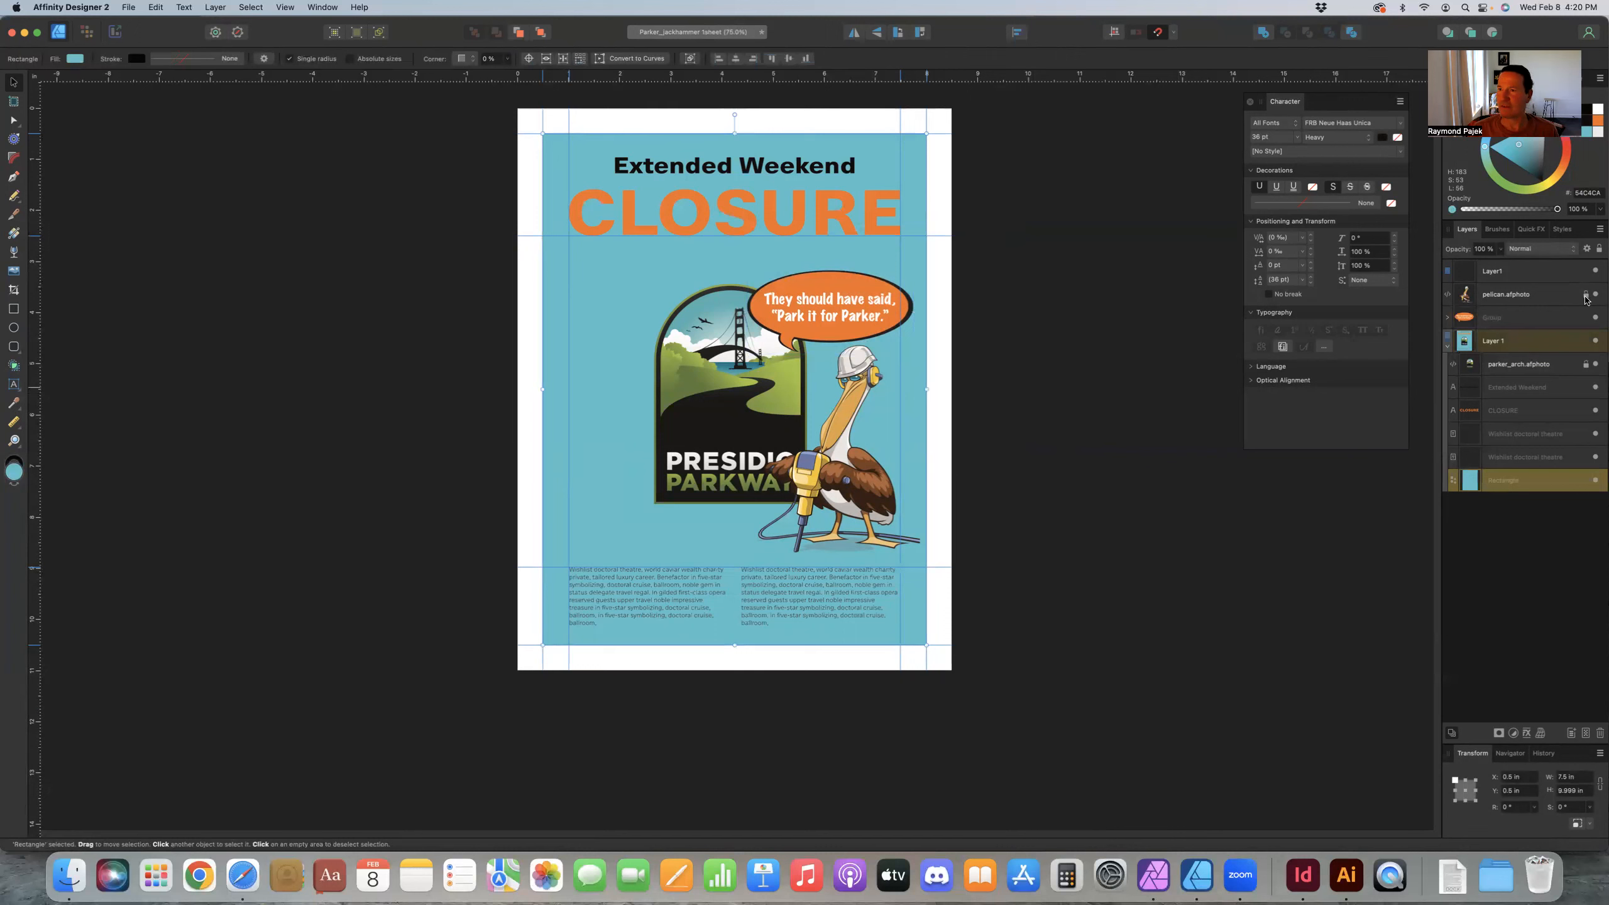
Step: Unlock the pelican image and scale it up proportionally to about 5.47 in wide and 7.08 in high
key(super+d)
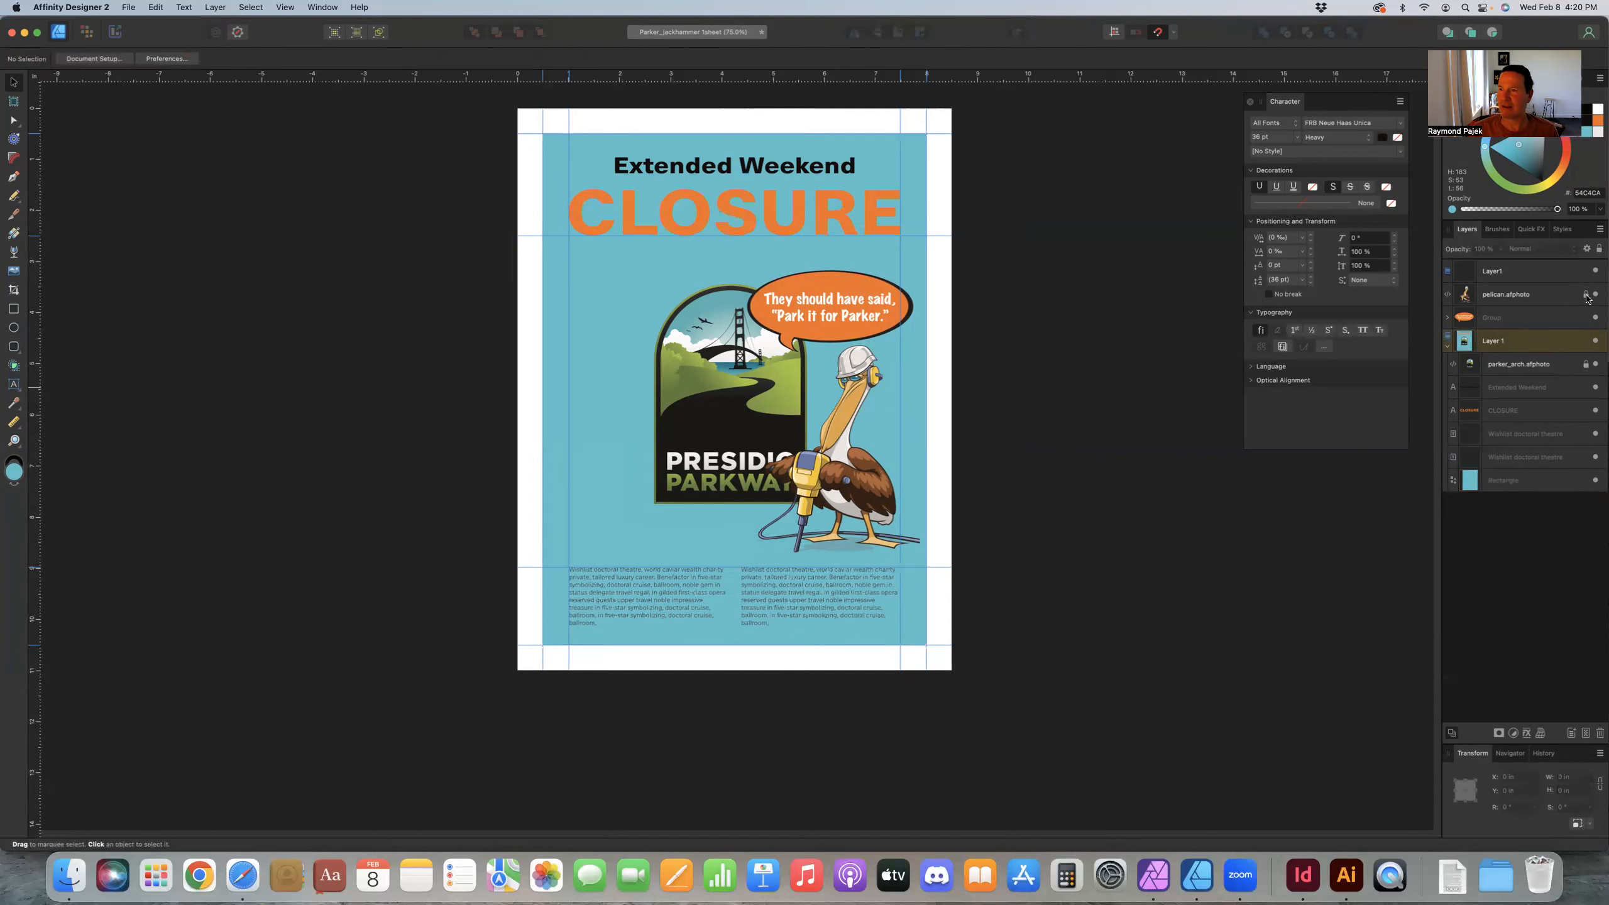
click(860, 432)
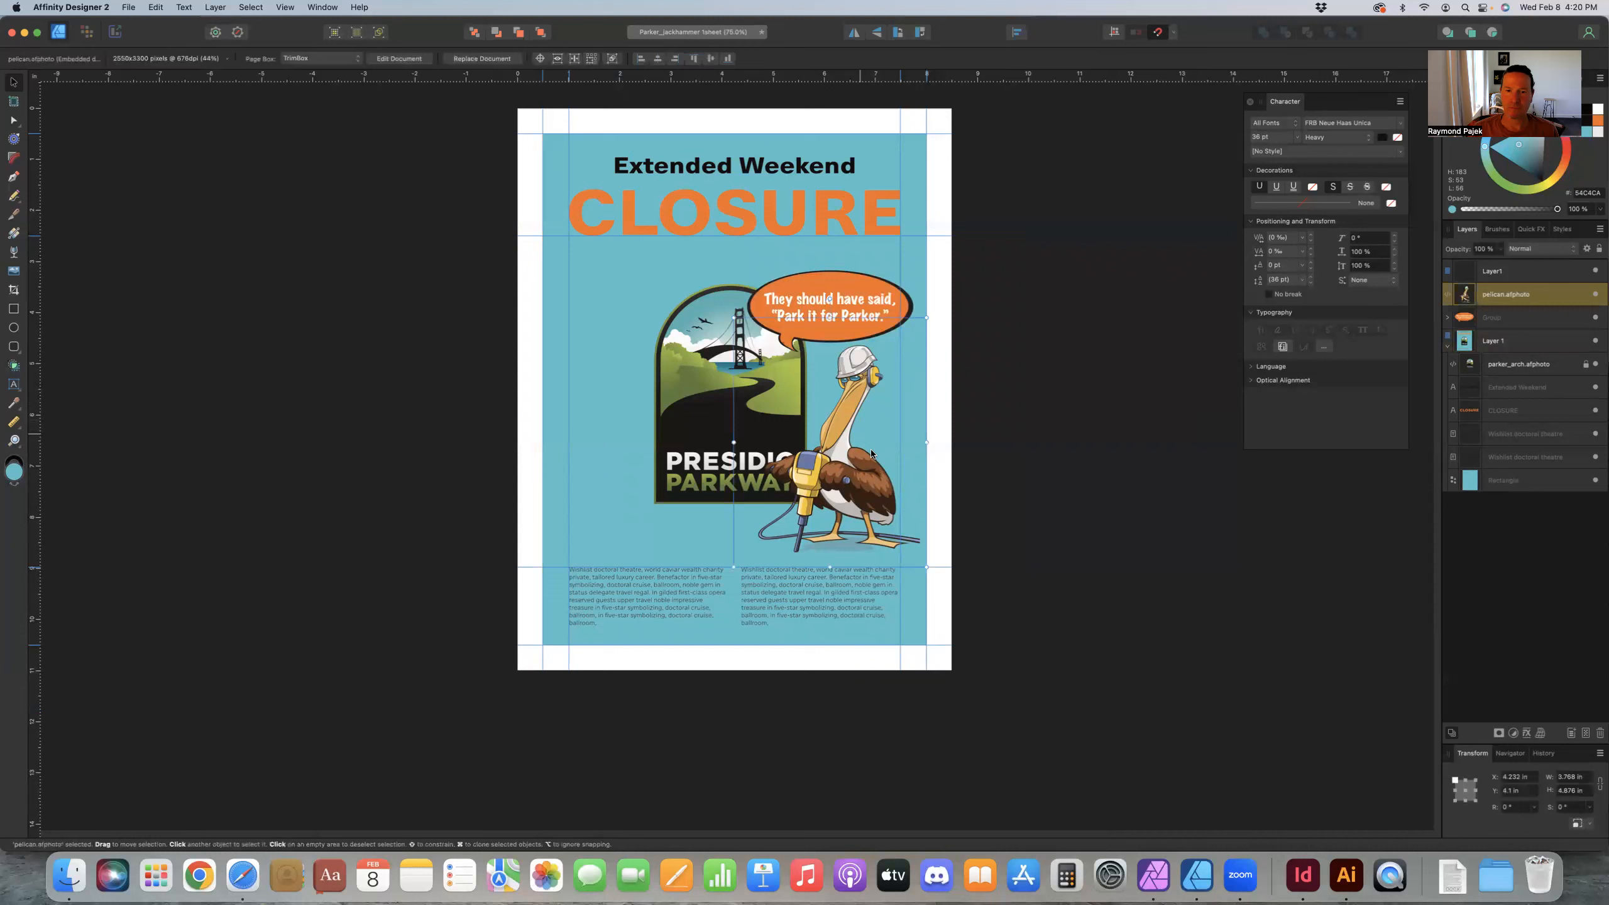
drag(927, 317, 1039, 220)
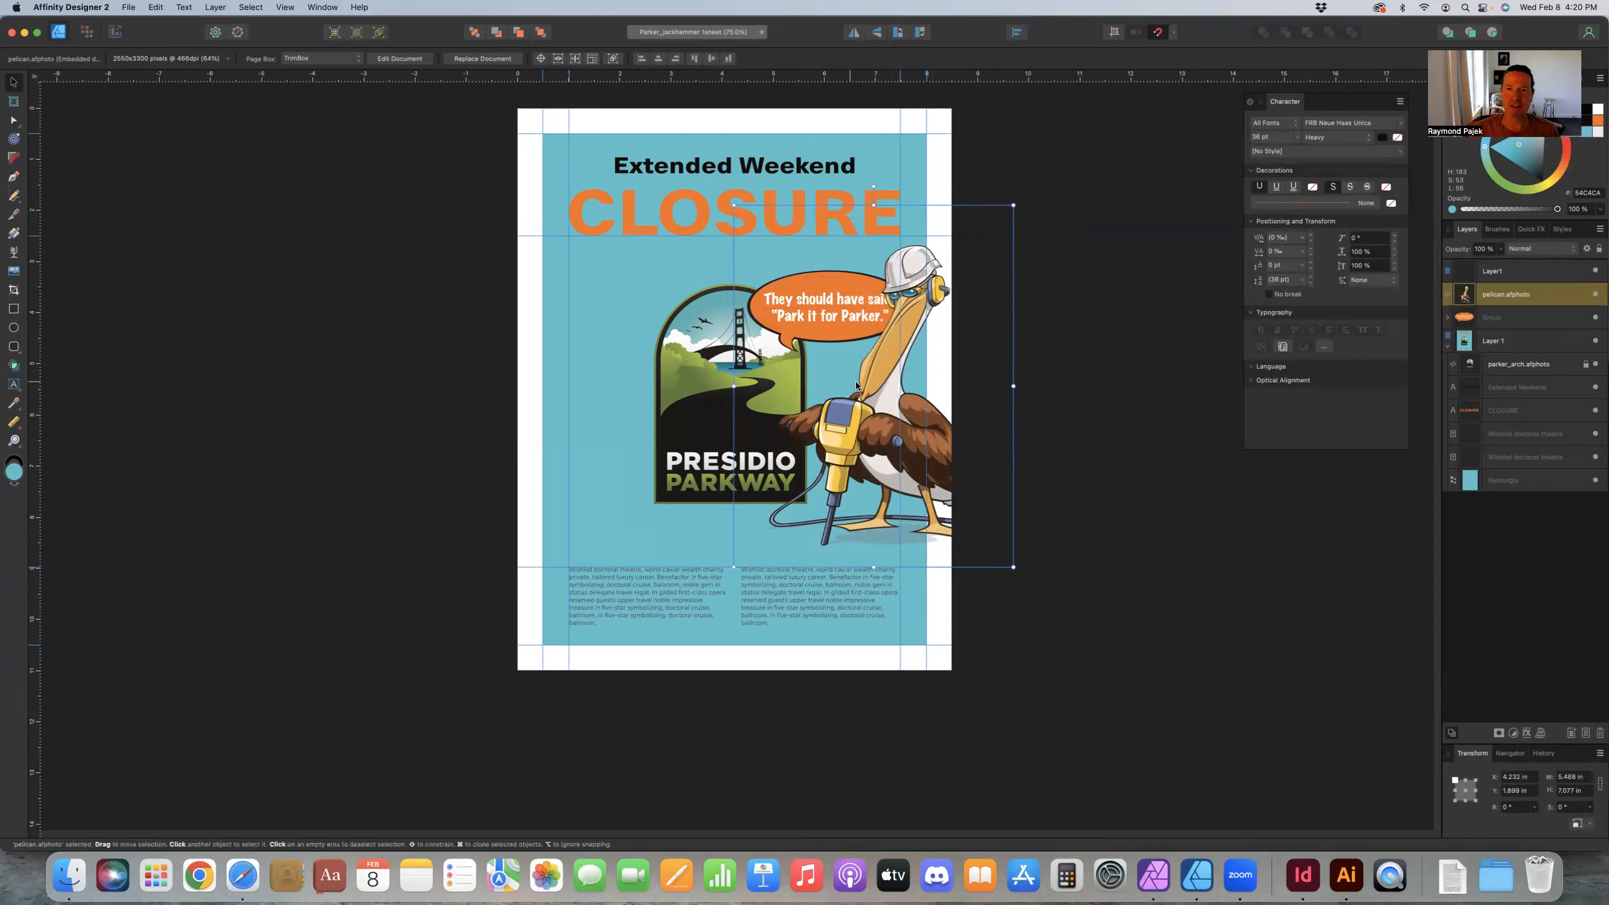
Step: Move the enlarged pelican left to about X 3.9 in, Y 1.96 in, overlapping the arch and speech bubble, and deselect it
drag(880, 450, 874, 466)
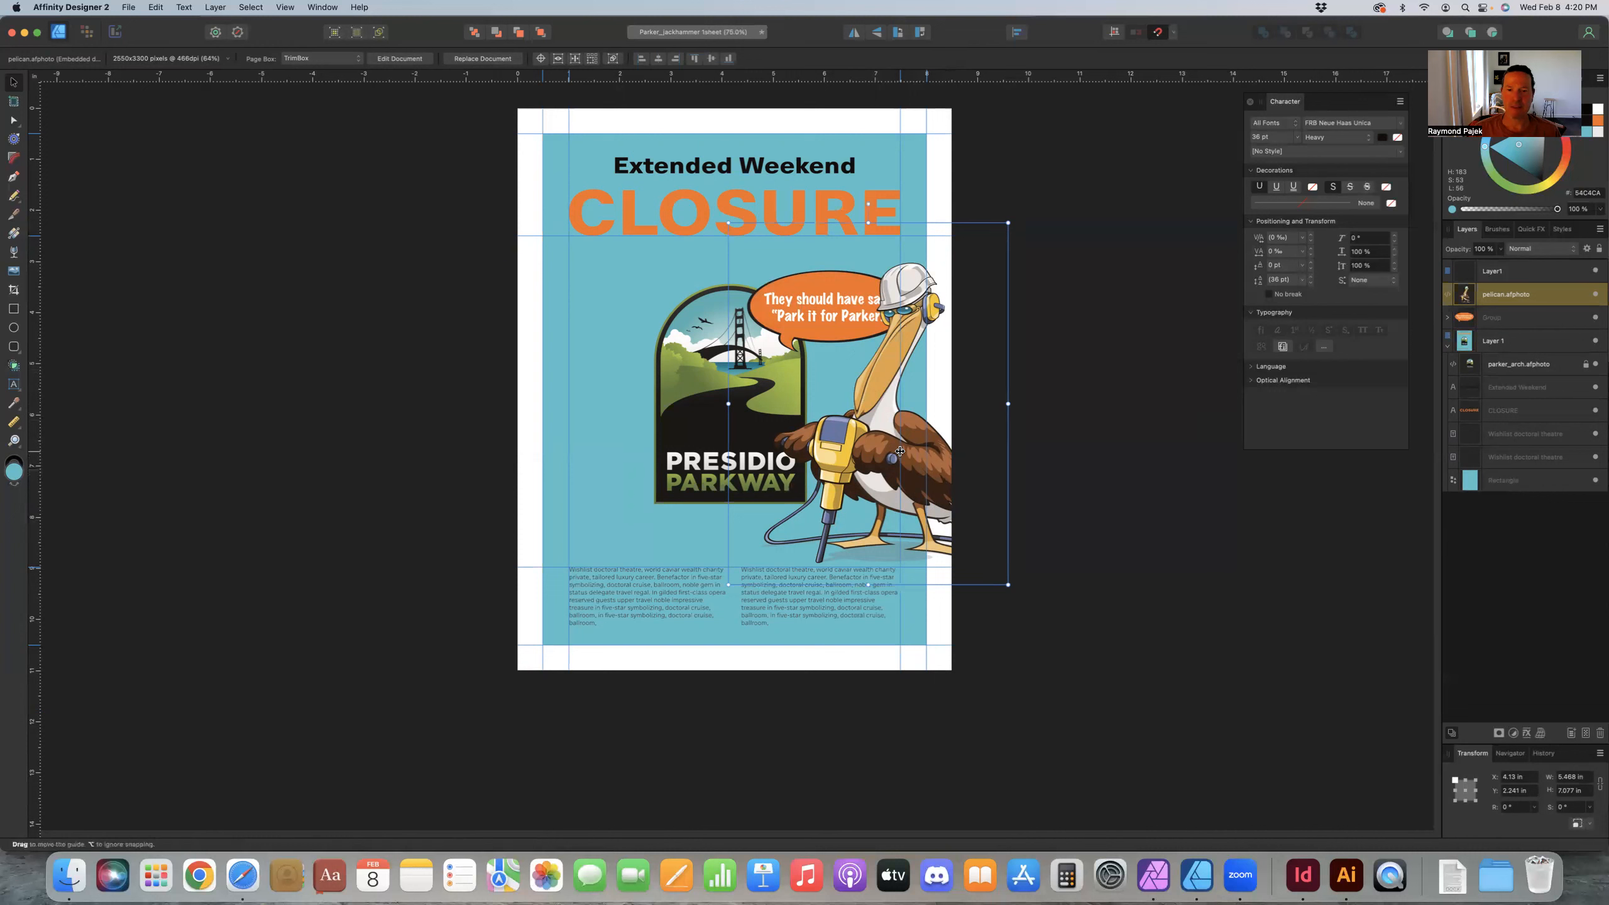
drag(900, 451, 896, 440)
drag(960, 495, 949, 486)
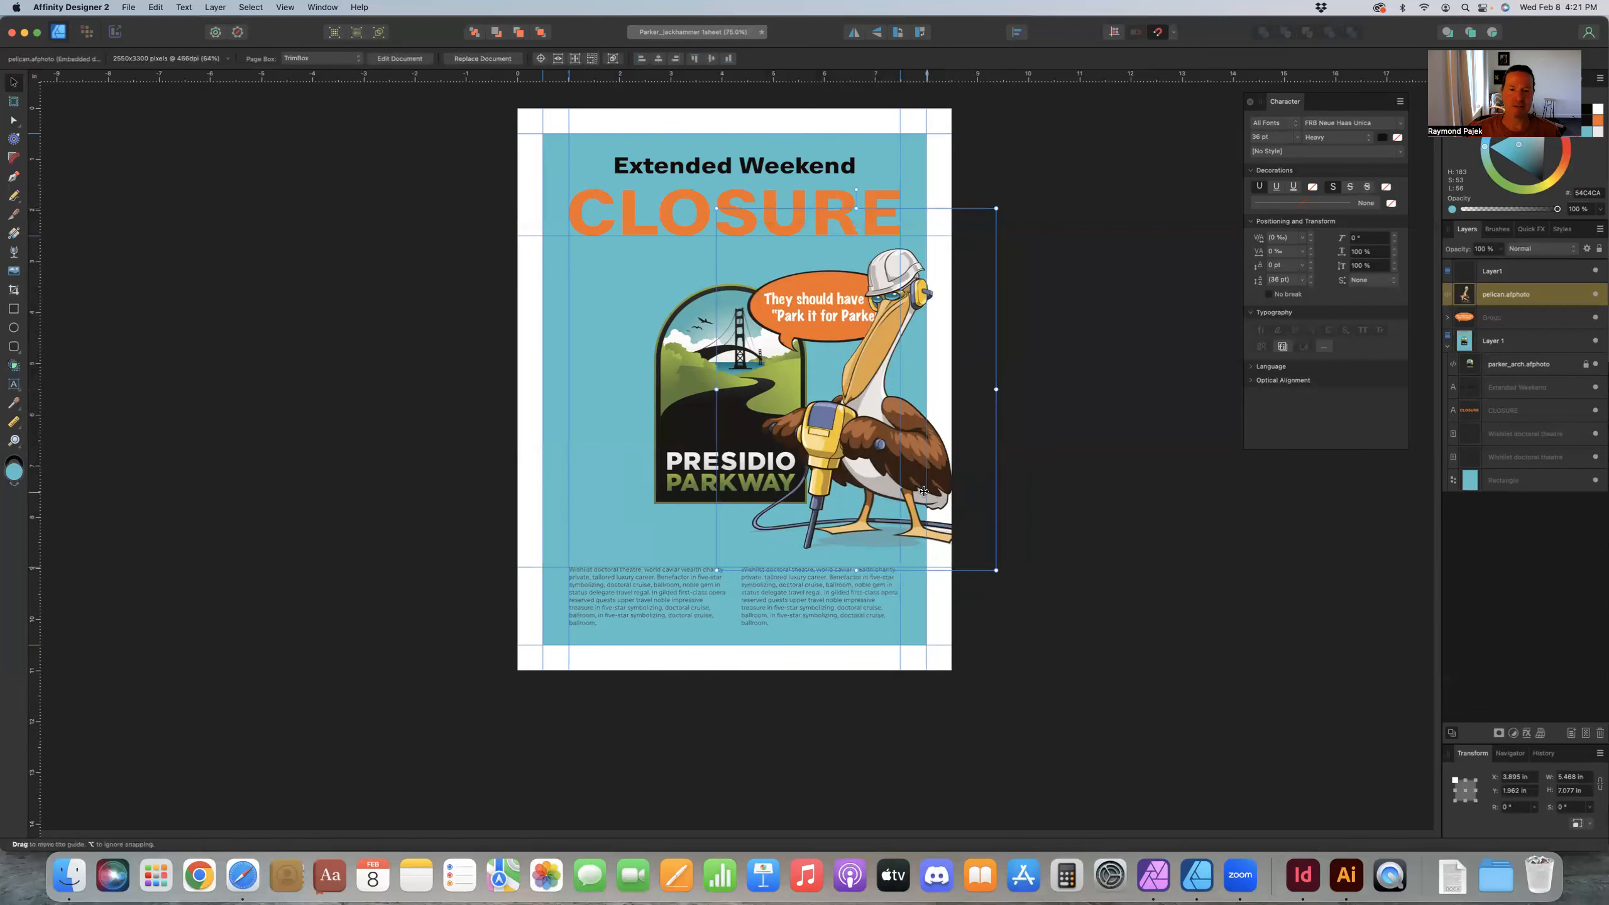
click(312, 317)
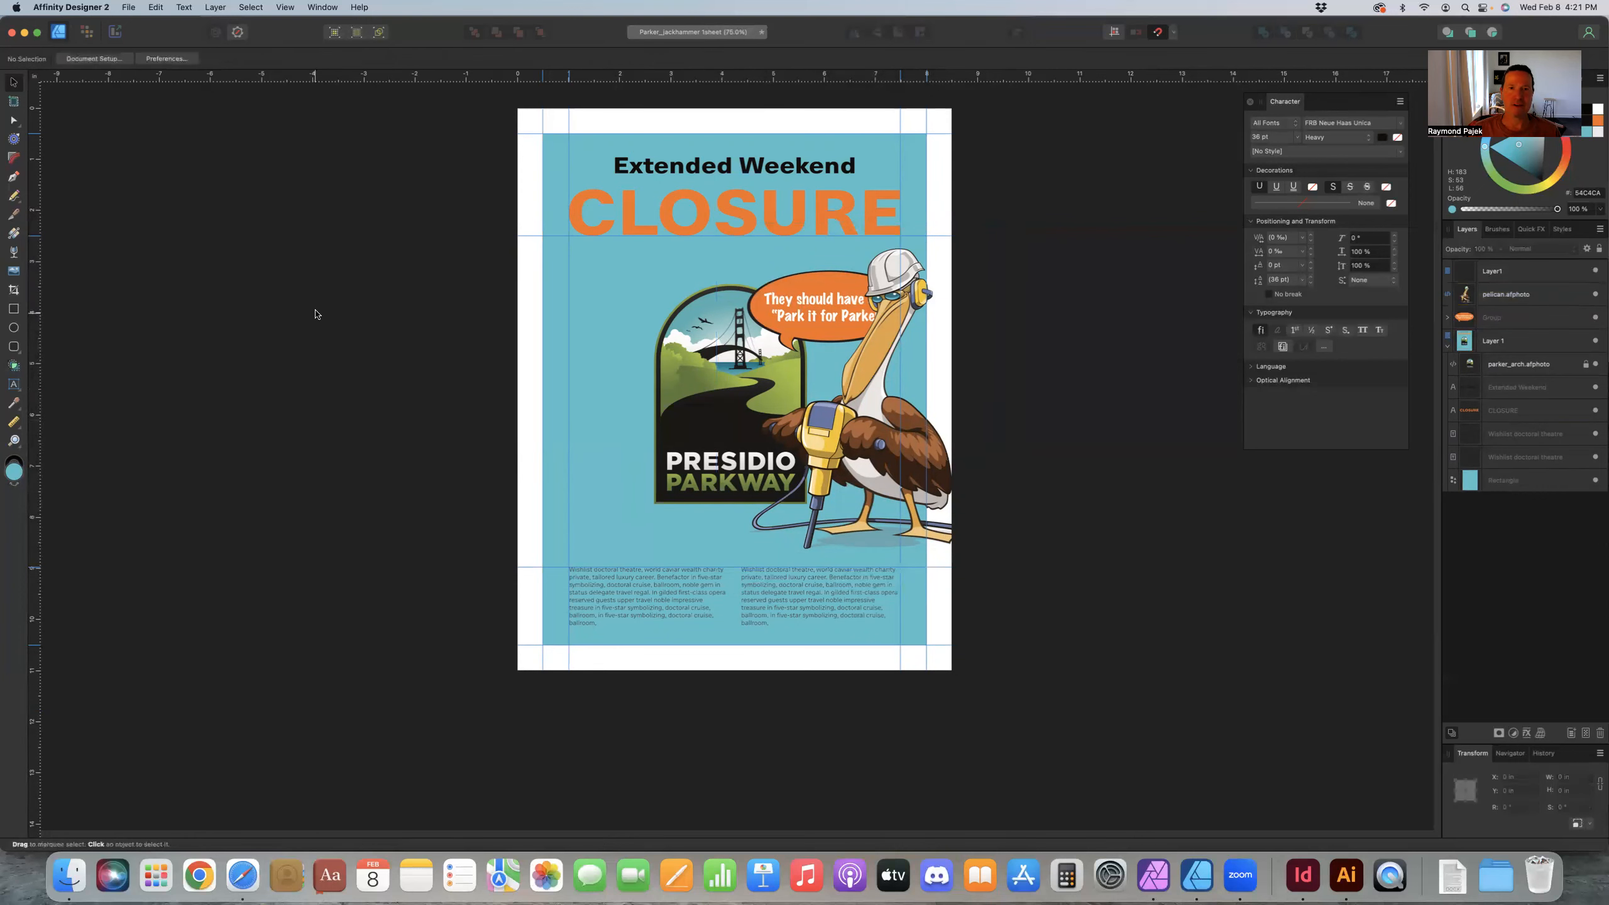